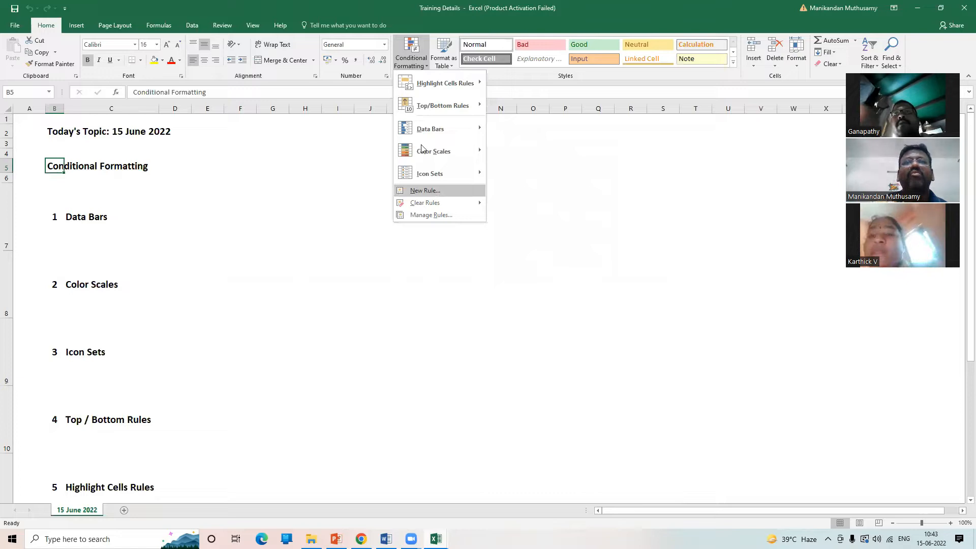
{"action": "mouse_move", "coordinate": [444, 108]}
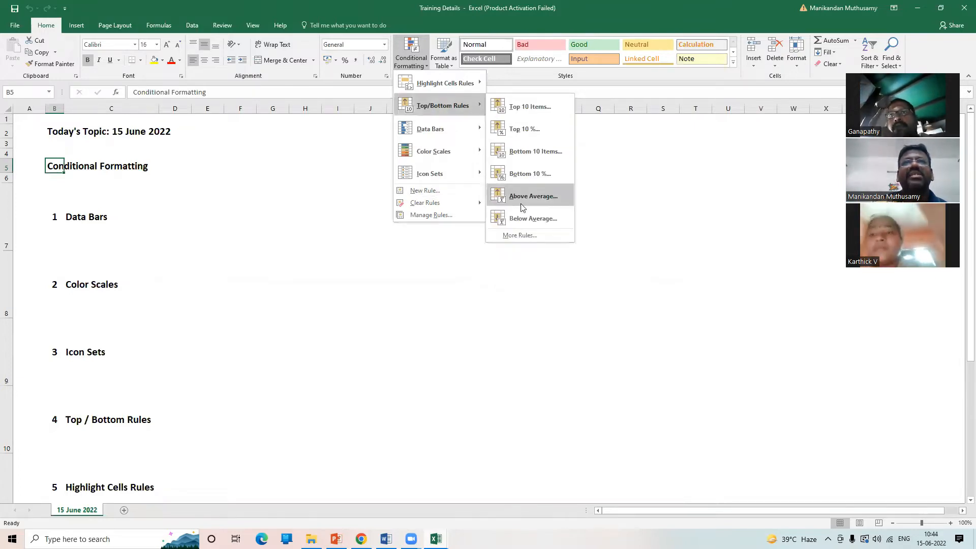
{"action": "mouse_move", "coordinate": [464, 91]}
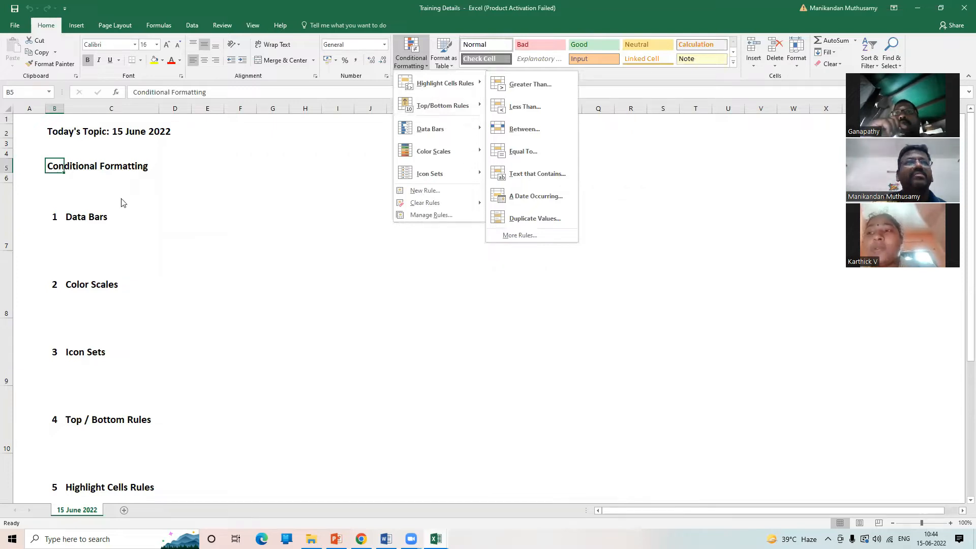
{"action": "left_click", "coordinate": [72, 212]}
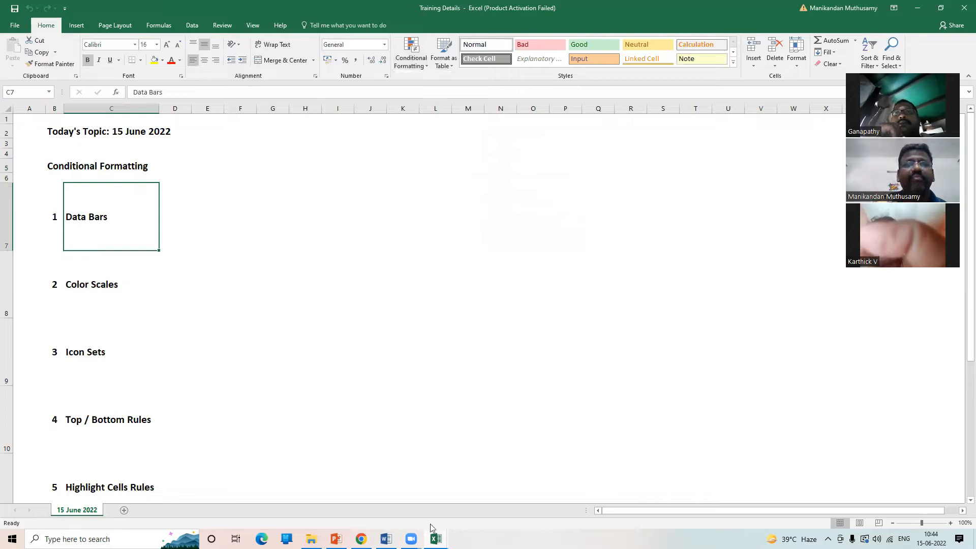
Switch to the Pivot Table workbook and look through its sales data from the first to the last row
{"action": "mouse_move", "coordinate": [431, 532]}
{"action": "left_click", "coordinate": [405, 511]}
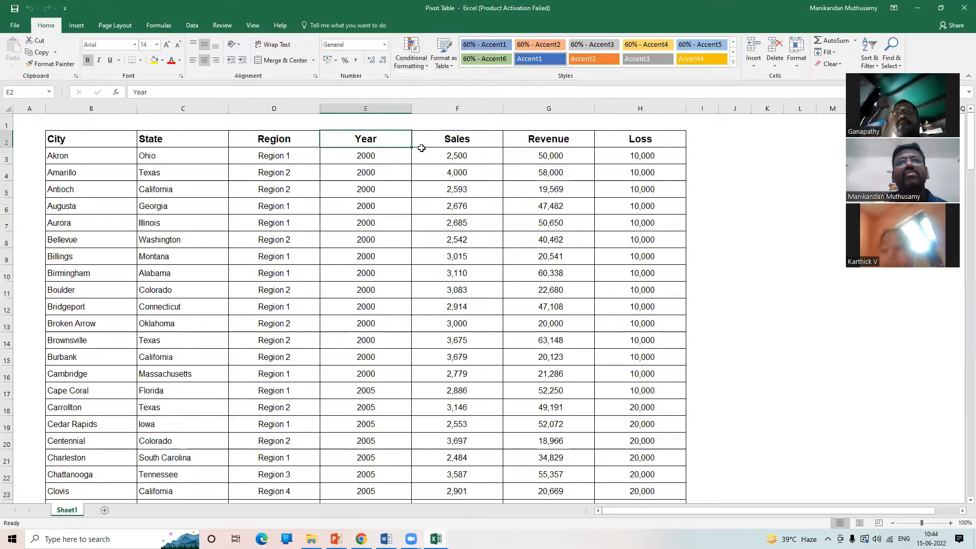
{"action": "left_click", "coordinate": [466, 153]}
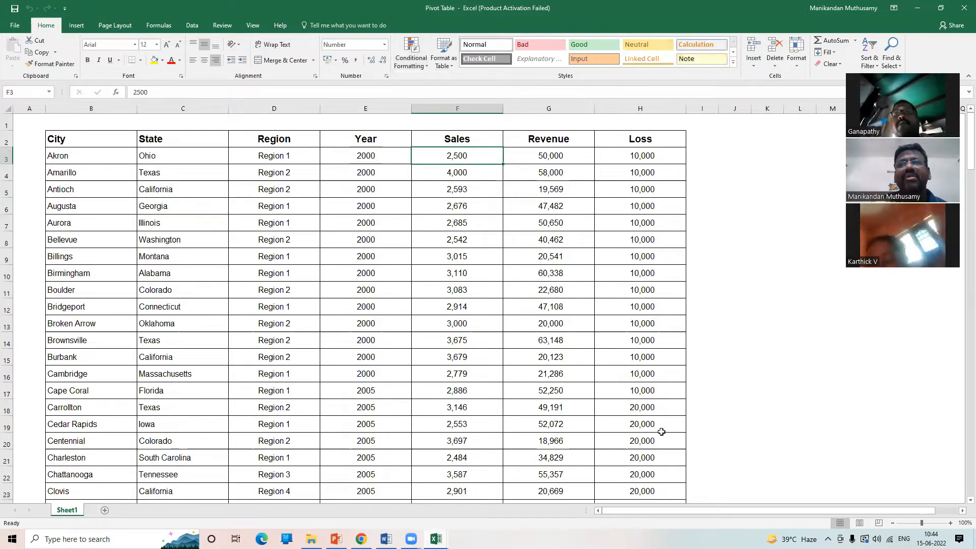
{"action": "scroll", "coordinate": [661, 433], "scroll_direction": "down", "scroll_amount": 5}
{"action": "scroll", "coordinate": [653, 448], "scroll_direction": "down", "scroll_amount": 17}
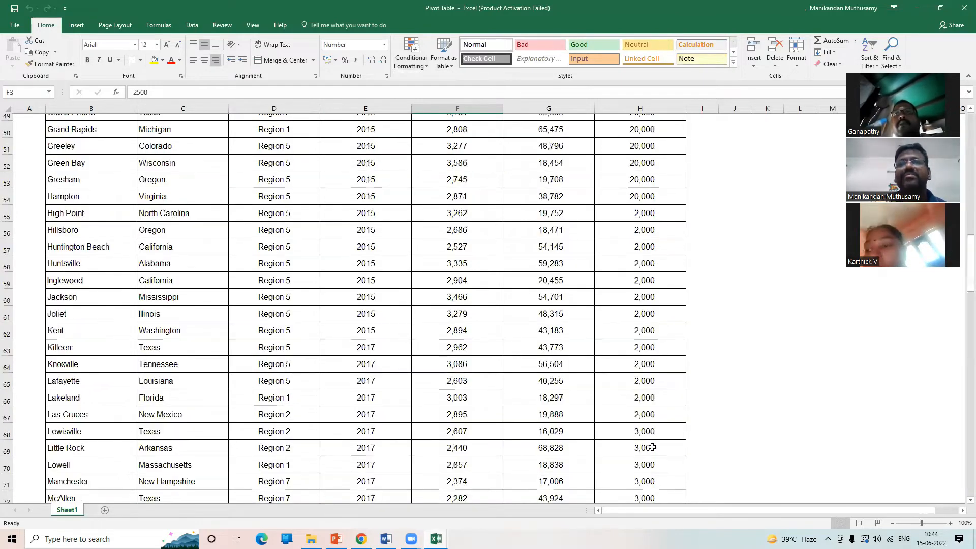
{"action": "scroll", "coordinate": [649, 456], "scroll_direction": "down", "scroll_amount": 12}
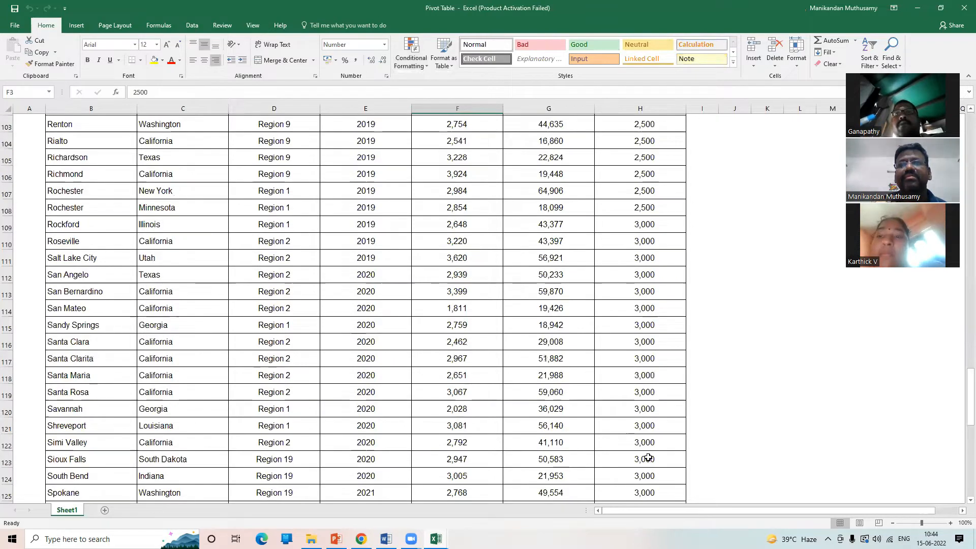
{"action": "scroll", "coordinate": [621, 480], "scroll_direction": "down", "scroll_amount": 5}
{"action": "scroll", "coordinate": [620, 480], "scroll_direction": "up", "scroll_amount": 20}
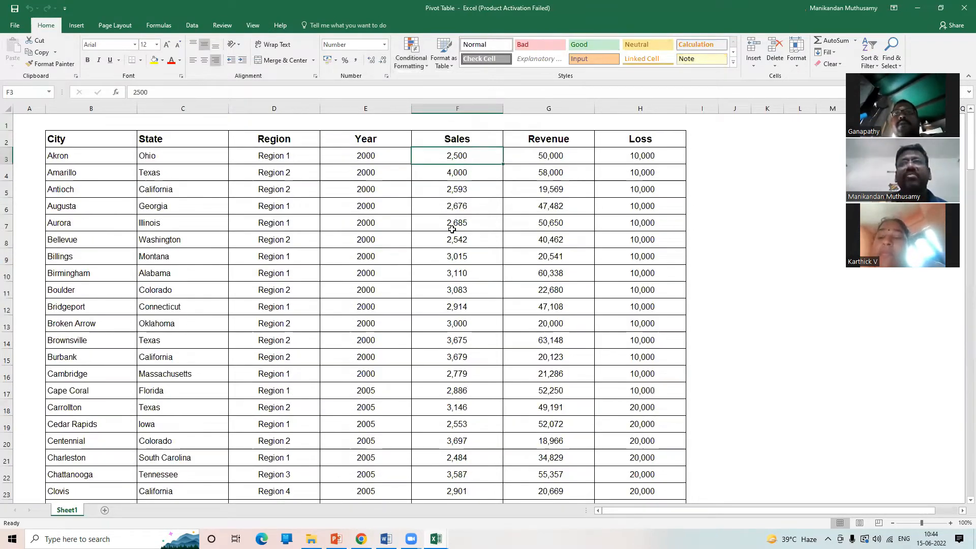
Apply the 3 Arrows (Colored) icon set to all Sales, Revenue and Loss values in F3:H152
{"action": "key", "text": "ctrl+shift+Right"}
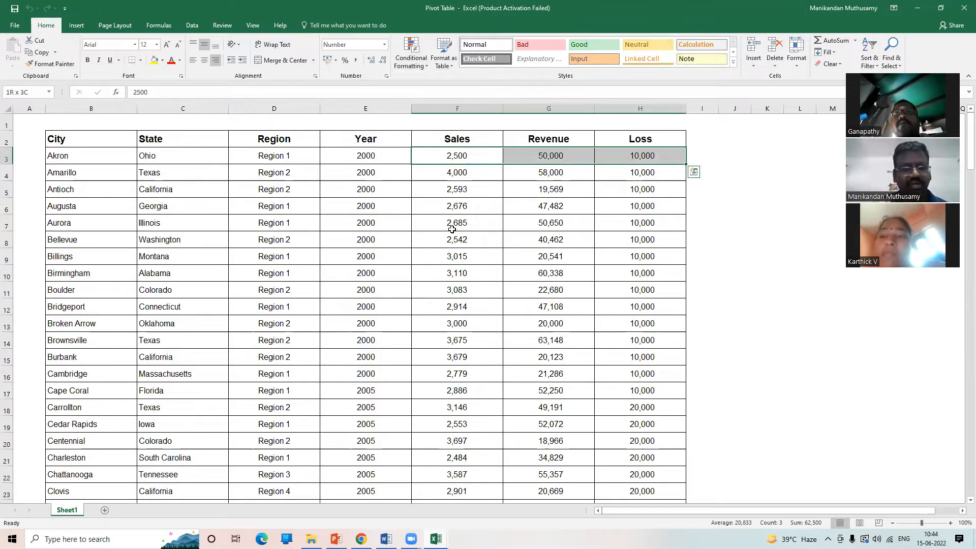
{"action": "key", "text": "ctrl+q"}
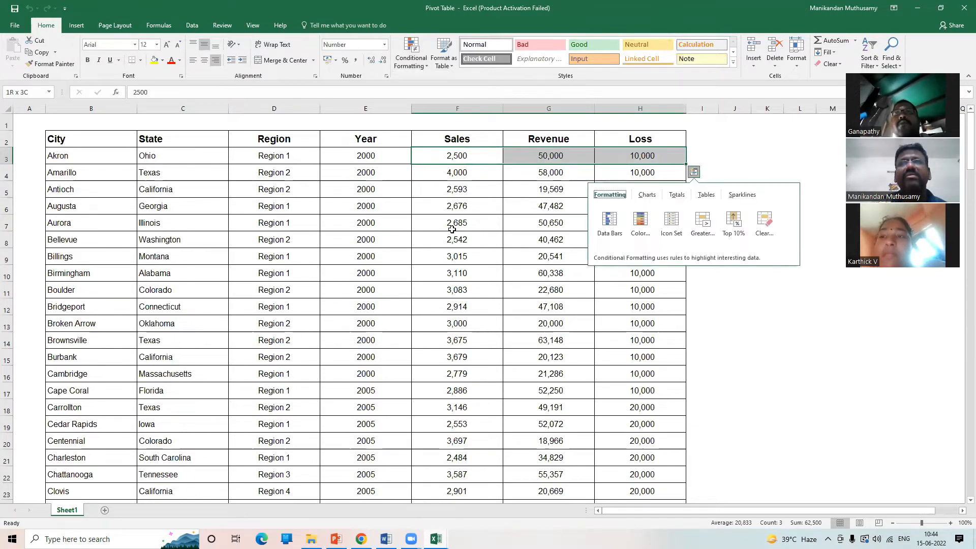
{"action": "key", "text": "Escape"}
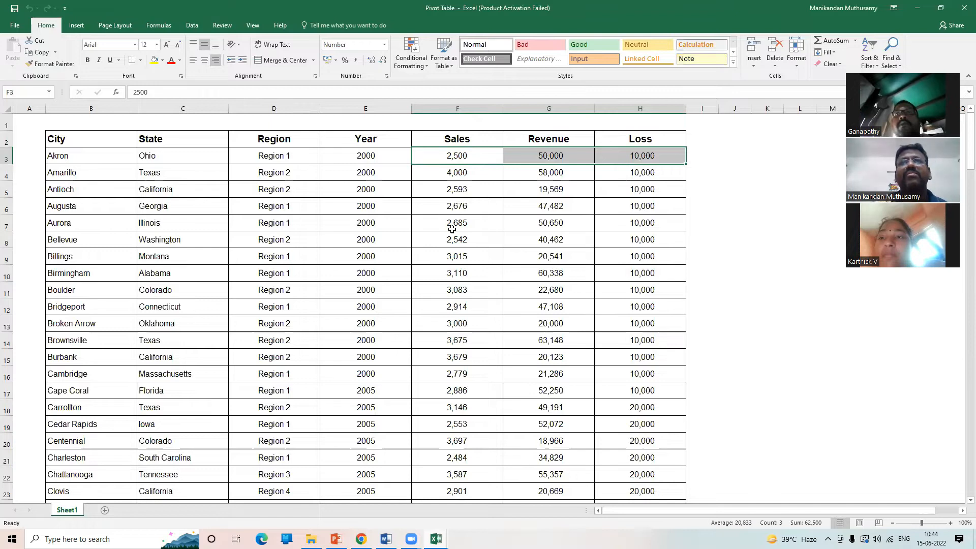
{"action": "key", "text": "ctrl+shift+Down"}
{"action": "scroll", "coordinate": [496, 255], "scroll_direction": "up", "scroll_amount": 3}
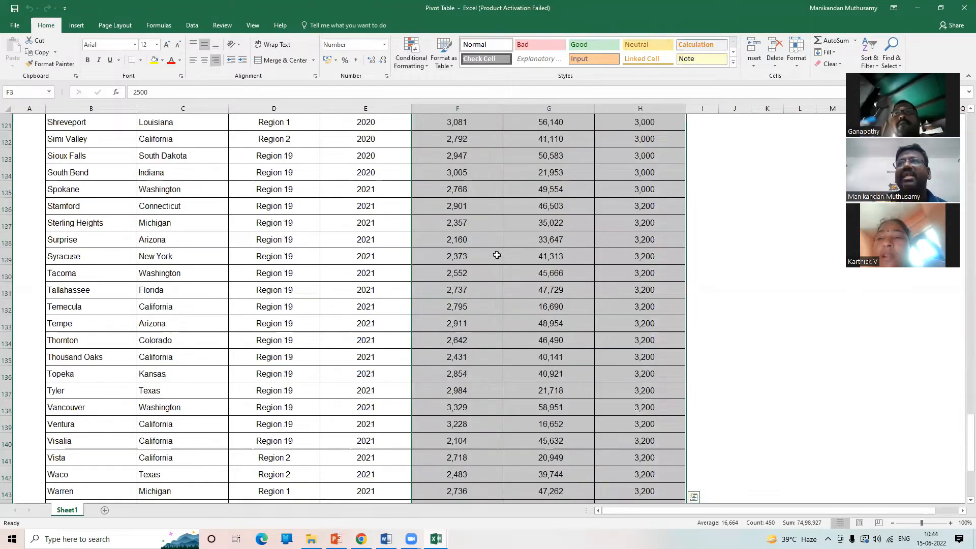
{"action": "scroll", "coordinate": [495, 255], "scroll_direction": "up", "scroll_amount": 20}
{"action": "left_click", "coordinate": [411, 55]}
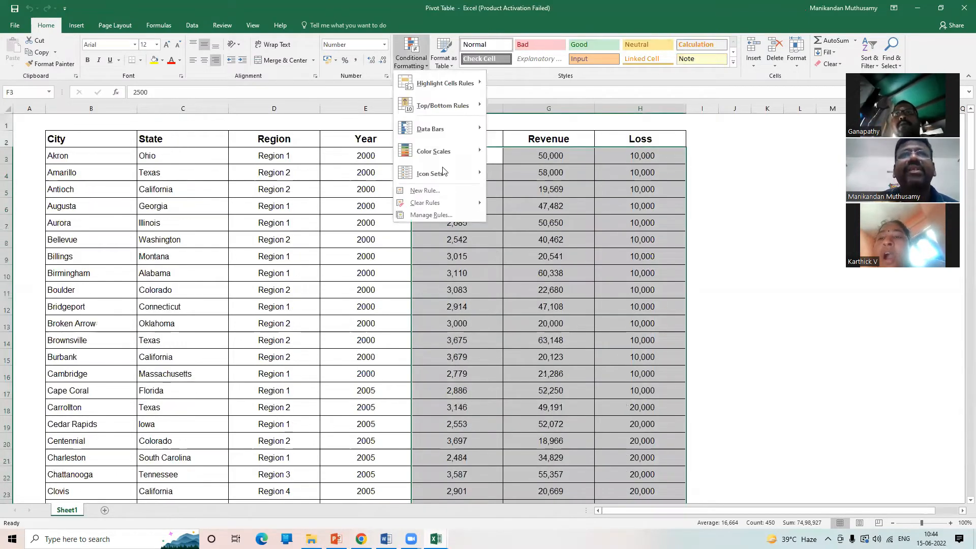
{"action": "mouse_move", "coordinate": [442, 168]}
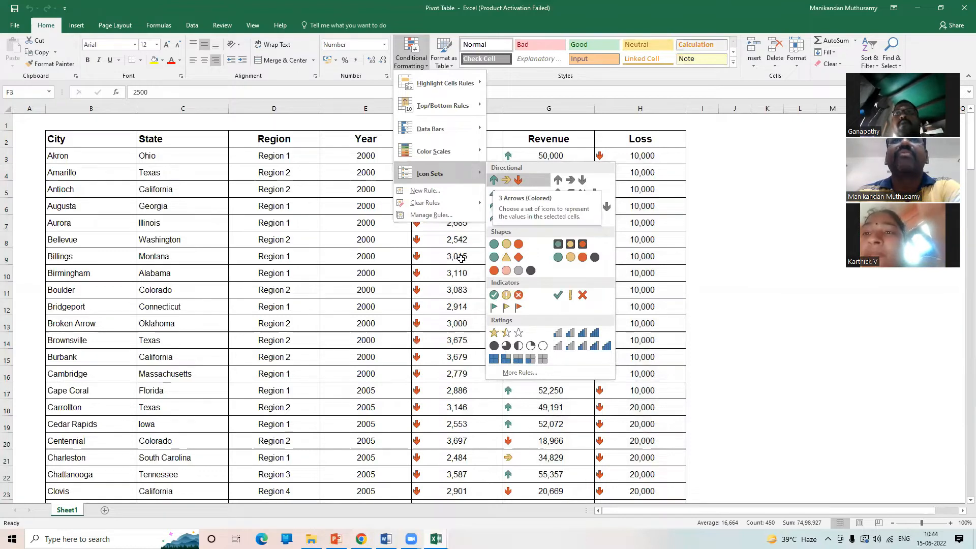
{"action": "left_click", "coordinate": [492, 182]}
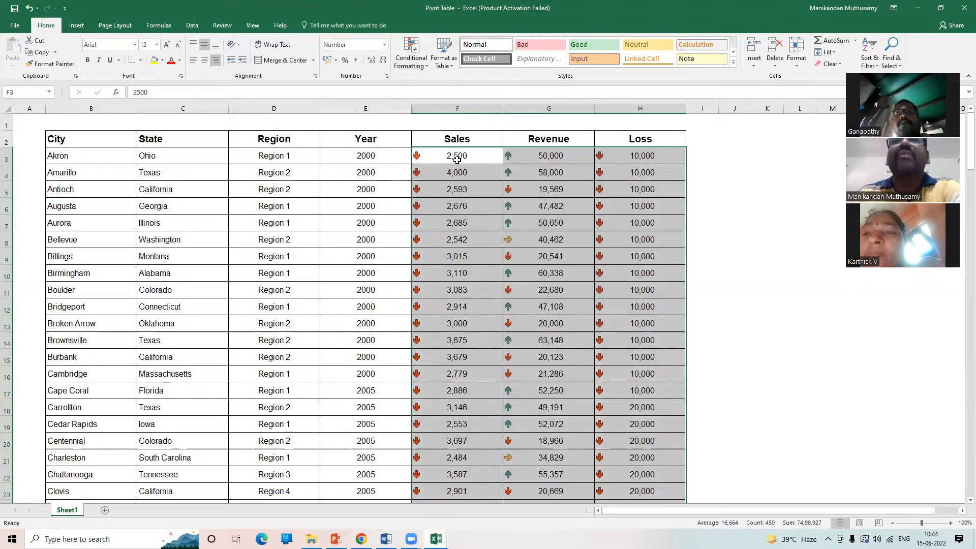
Review the arrow icons in the Sales, Revenue and Loss columns down to the last row
{"action": "left_click", "coordinate": [457, 160]}
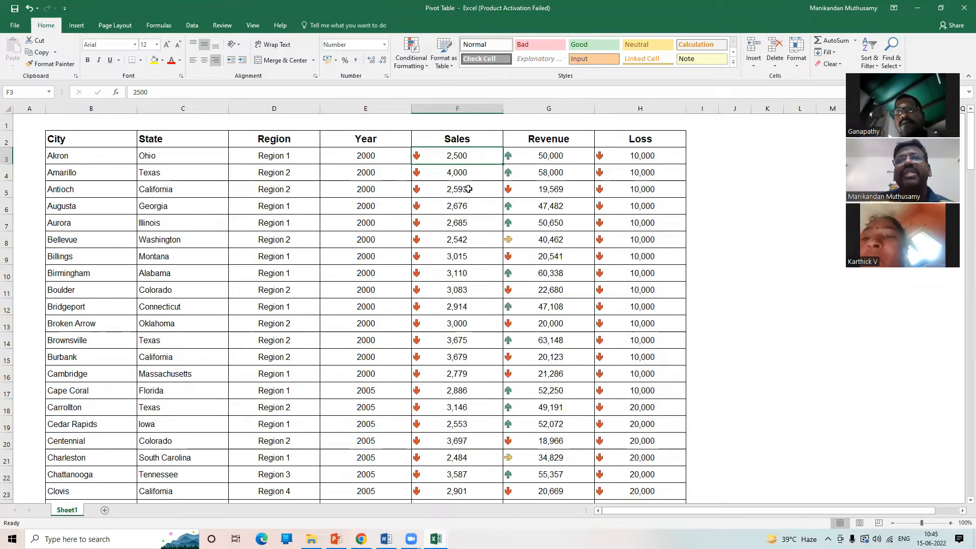
{"action": "scroll", "coordinate": [524, 283], "scroll_direction": "down", "scroll_amount": 12}
{"action": "scroll", "coordinate": [524, 282], "scroll_direction": "down", "scroll_amount": 20}
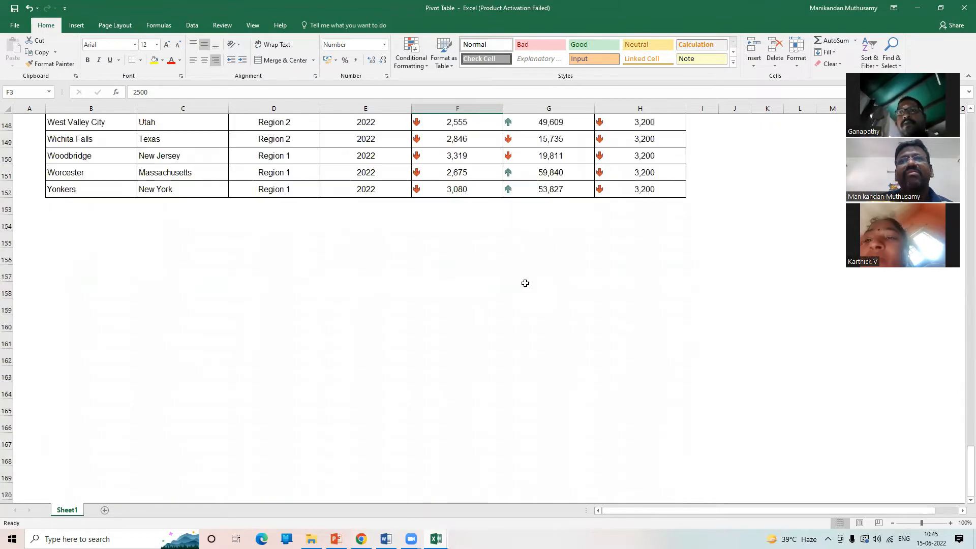
{"action": "scroll", "coordinate": [525, 283], "scroll_direction": "up", "scroll_amount": 15}
{"action": "scroll", "coordinate": [522, 283], "scroll_direction": "up", "scroll_amount": 17}
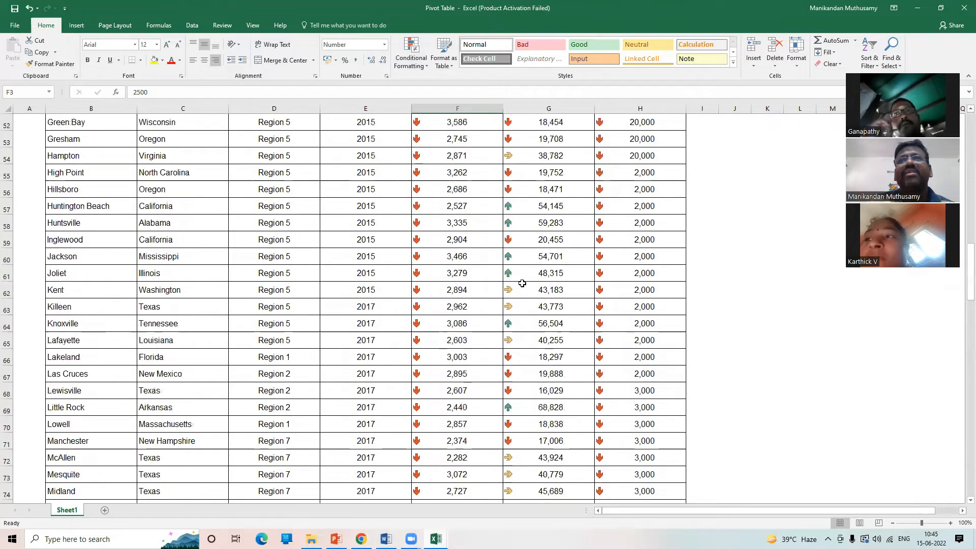
{"action": "scroll", "coordinate": [522, 283], "scroll_direction": "up", "scroll_amount": 17}
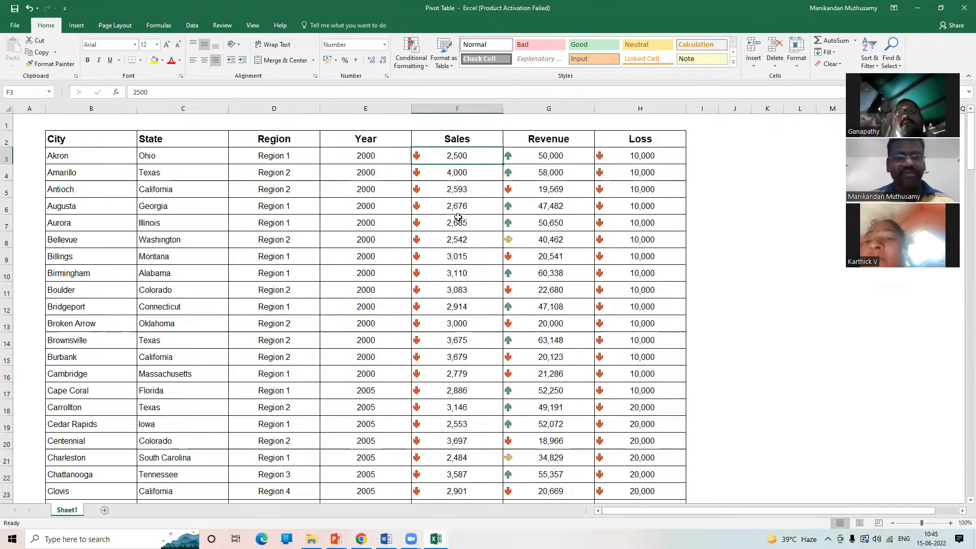
{"action": "key", "text": "ctrl+shift+Right"}
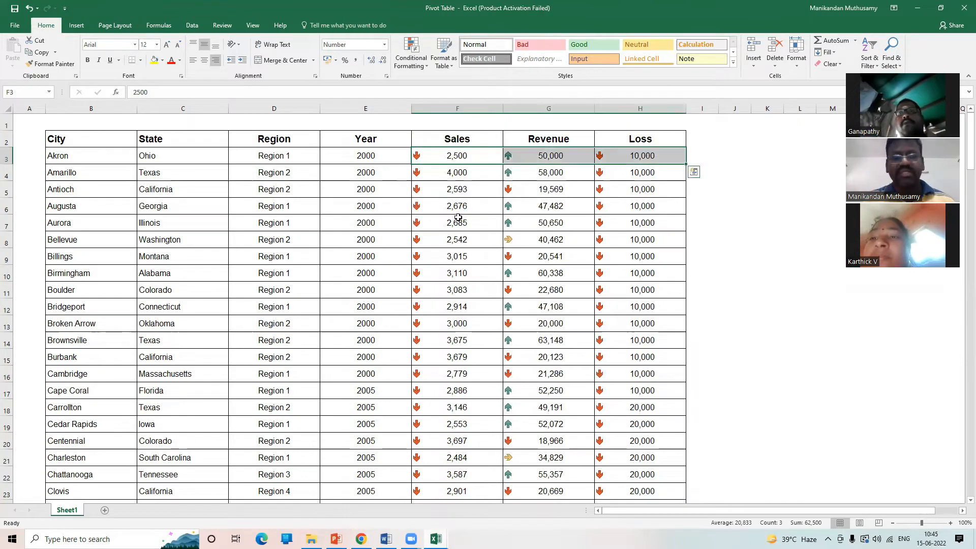
{"action": "key", "text": "Left"}
{"action": "key", "text": "Right"}
{"action": "key", "text": "ctrl+shift+Right"}
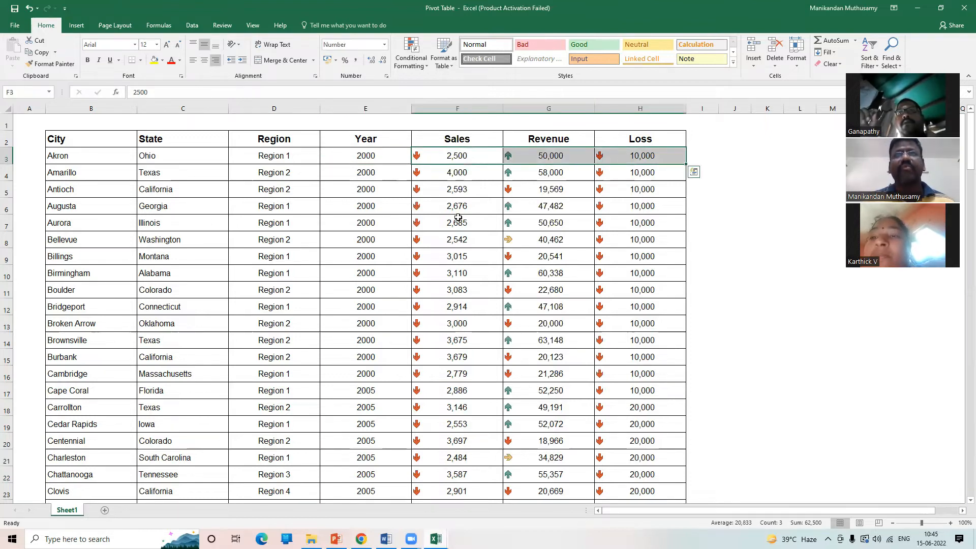
{"action": "key", "text": "ctrl+shift+Down"}
{"action": "key", "text": "ctrl+shift+Up"}
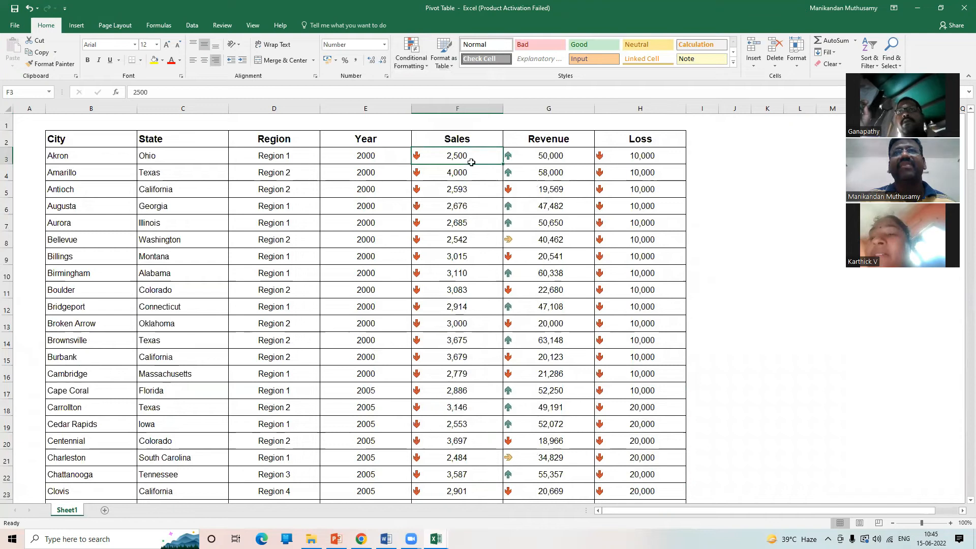
{"action": "left_click_drag", "start_coordinate": [464, 155], "coordinate": [638, 309]}
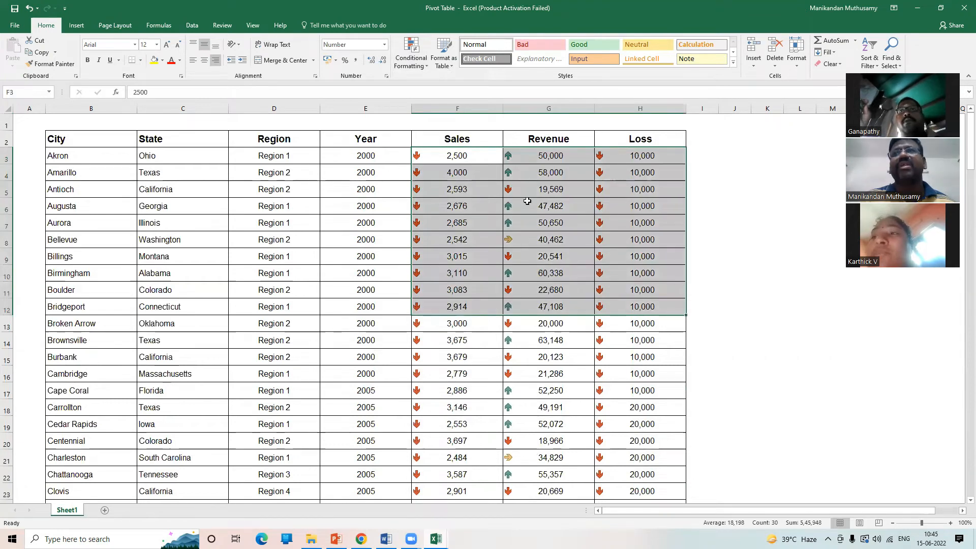
{"action": "left_click_drag", "start_coordinate": [81, 155], "coordinate": [296, 342]}
{"action": "left_click_drag", "start_coordinate": [277, 416], "coordinate": [363, 229]}
{"action": "left_click", "coordinate": [372, 157]}
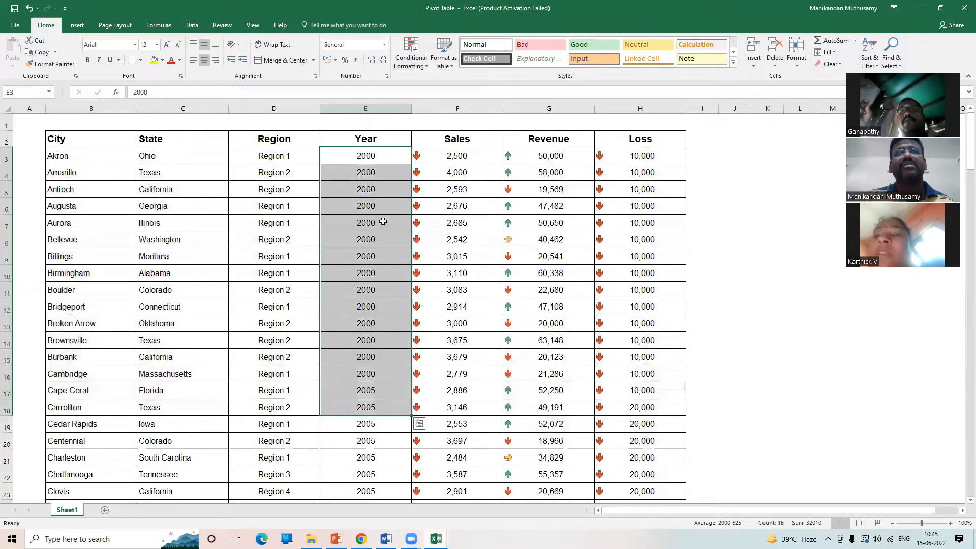
{"action": "left_click", "coordinate": [262, 226]}
View the conditional formatting icon sets for the City, State and Region cells B3:D12 without applying one
{"action": "left_click_drag", "start_coordinate": [98, 157], "coordinate": [282, 311]}
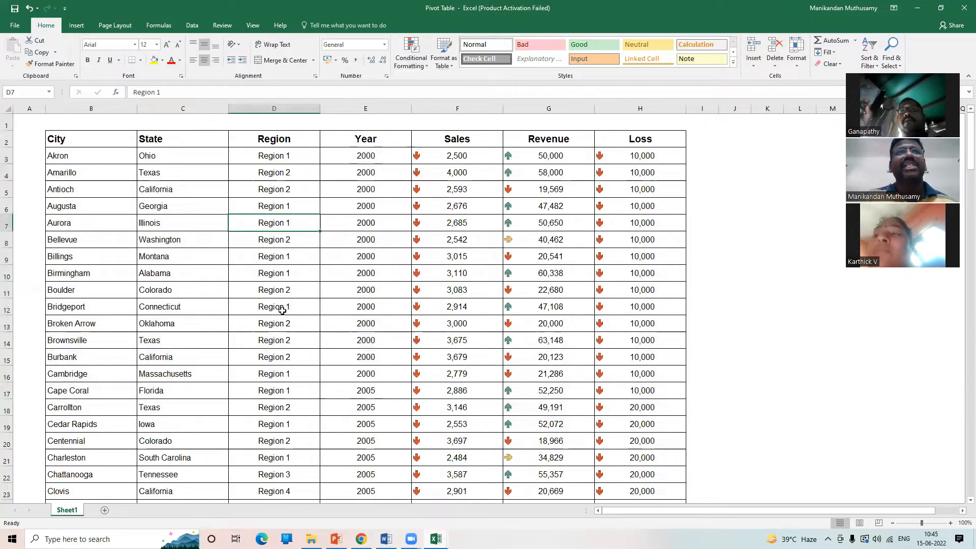
{"action": "left_click", "coordinate": [411, 57]}
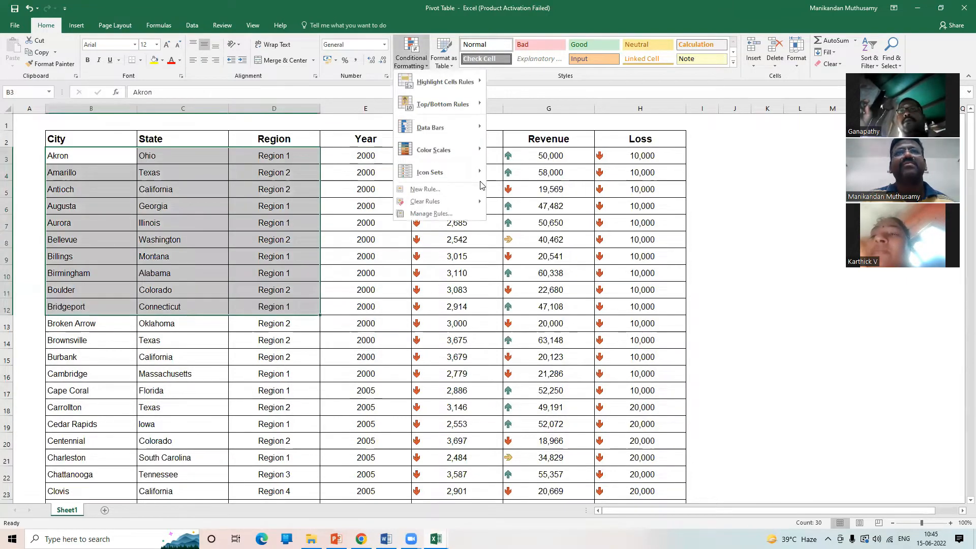
{"action": "mouse_move", "coordinate": [480, 174]}
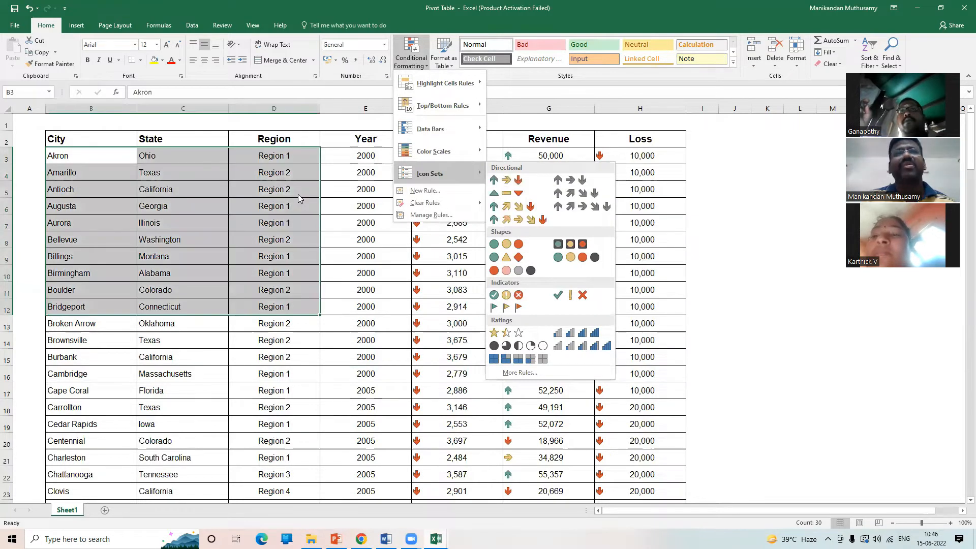
{"action": "left_click", "coordinate": [379, 160]}
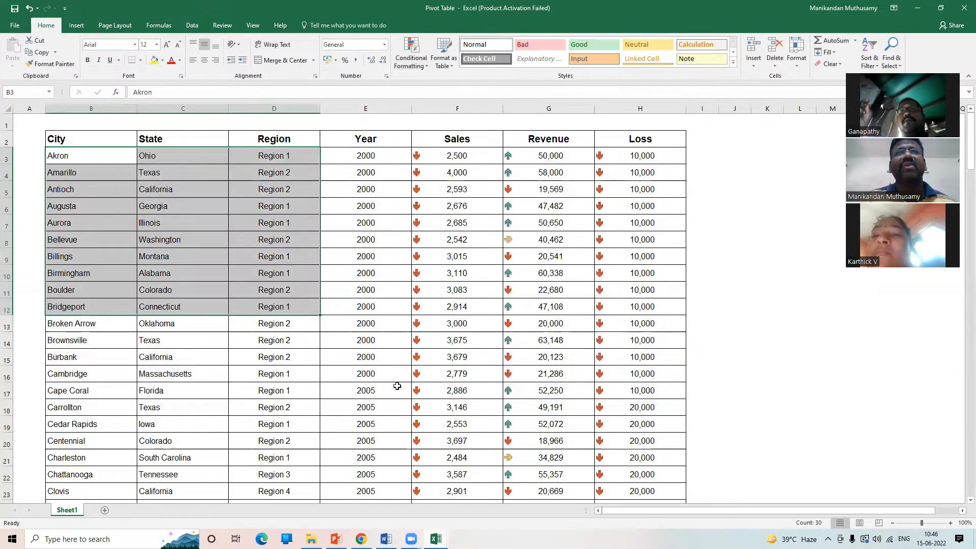
Preview the 3 Arrows (Colored) icon set on the Year cells E3:E17 without applying it
{"action": "left_click_drag", "start_coordinate": [366, 156], "coordinate": [397, 390]}
{"action": "left_click", "coordinate": [418, 67]}
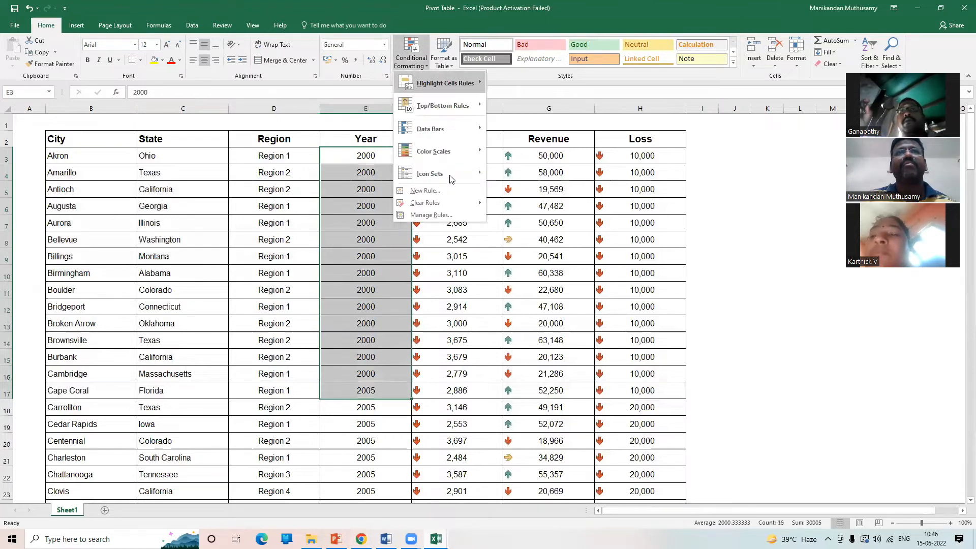
{"action": "mouse_move", "coordinate": [497, 186]}
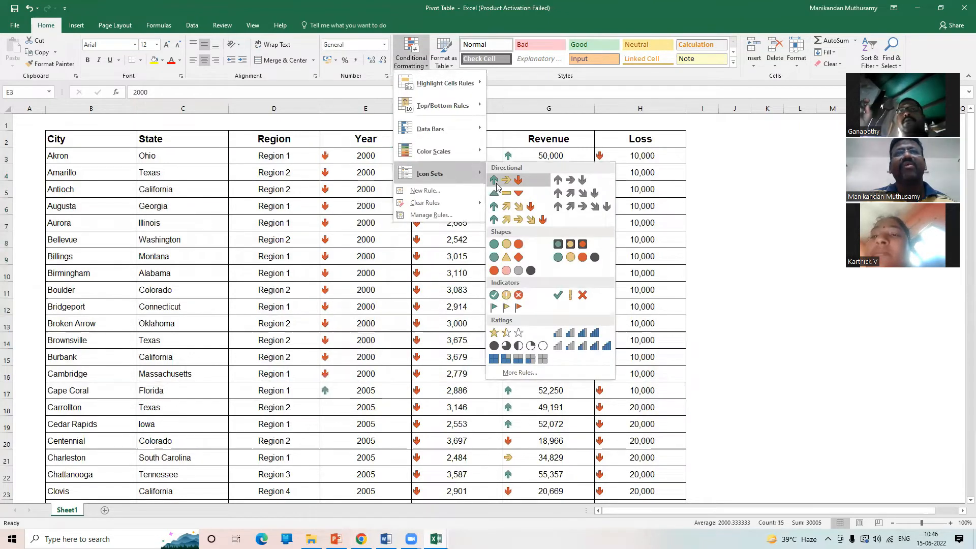
{"action": "left_click", "coordinate": [352, 239]}
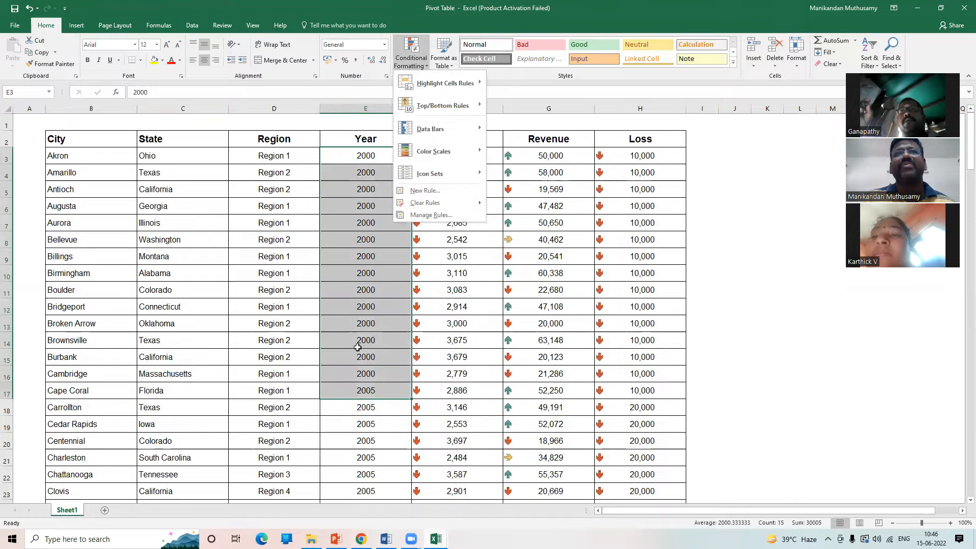
{"action": "left_click", "coordinate": [365, 409], "text": "shift"}
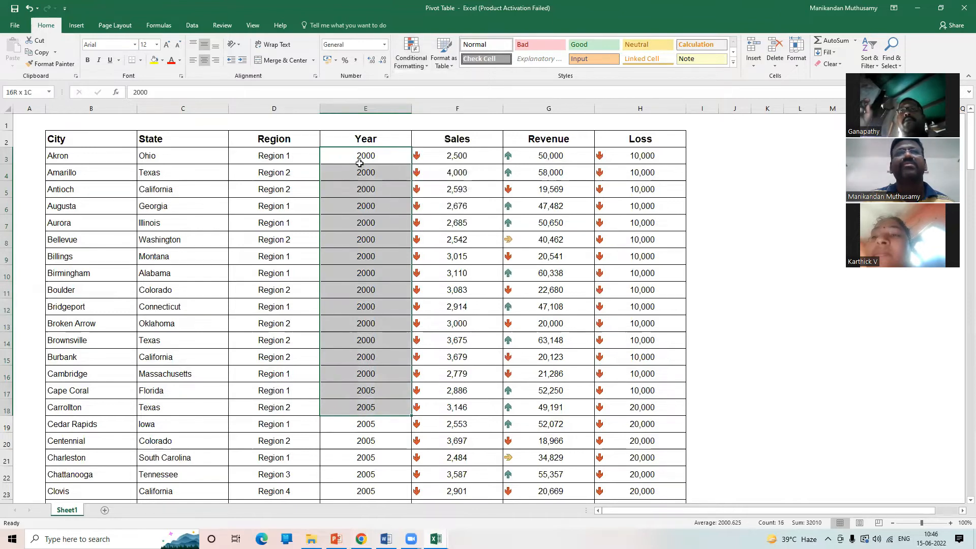
Apply the 3 Triangles icon set to all Sales, Revenue and Loss values in F3:H152
{"action": "left_click", "coordinate": [453, 155]}
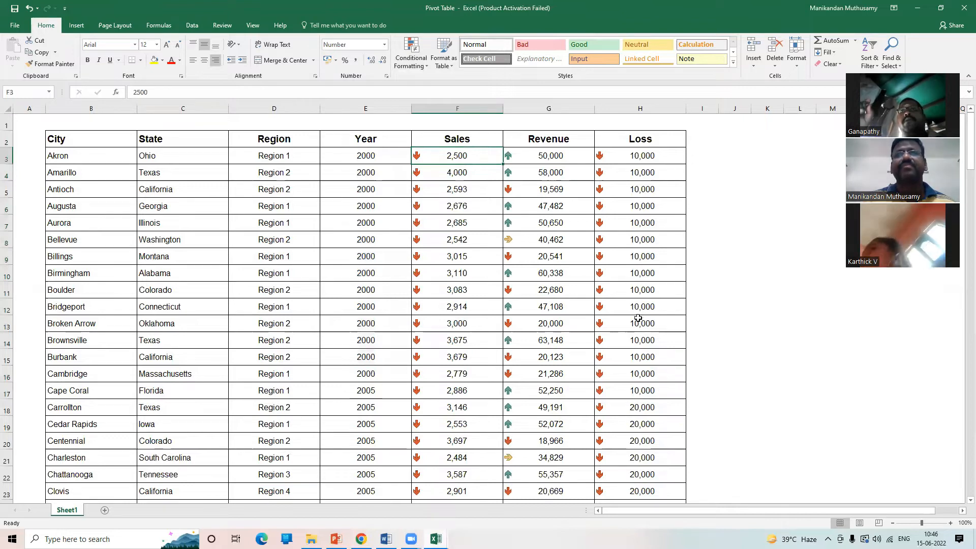
{"action": "key", "text": "shift+Right"}
{"action": "key", "text": "shift+Right"}
{"action": "key", "text": "ctrl+shift+Down"}
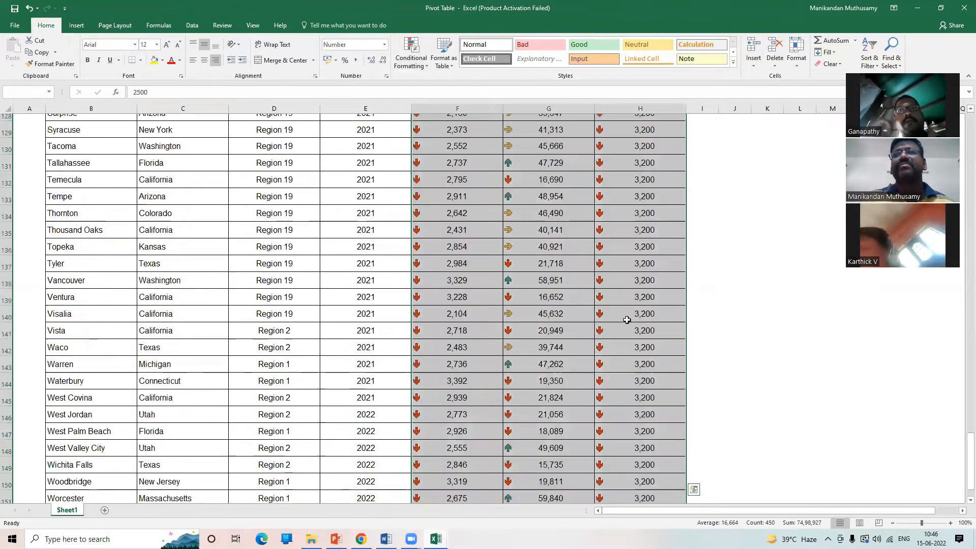
{"action": "scroll", "coordinate": [628, 320], "scroll_direction": "up", "scroll_amount": 3}
{"action": "scroll", "coordinate": [962, 330], "scroll_direction": "up", "scroll_amount": 14}
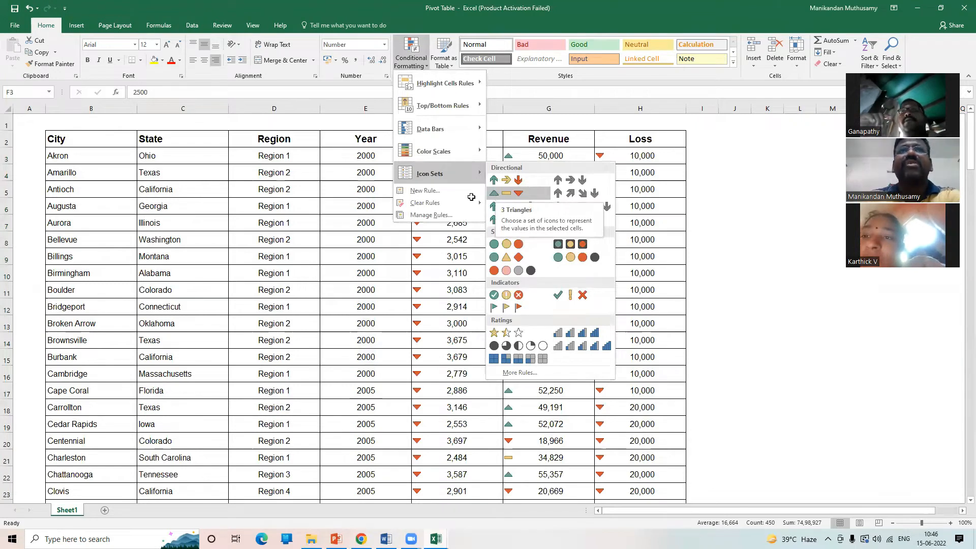
{"action": "left_click", "coordinate": [494, 192]}
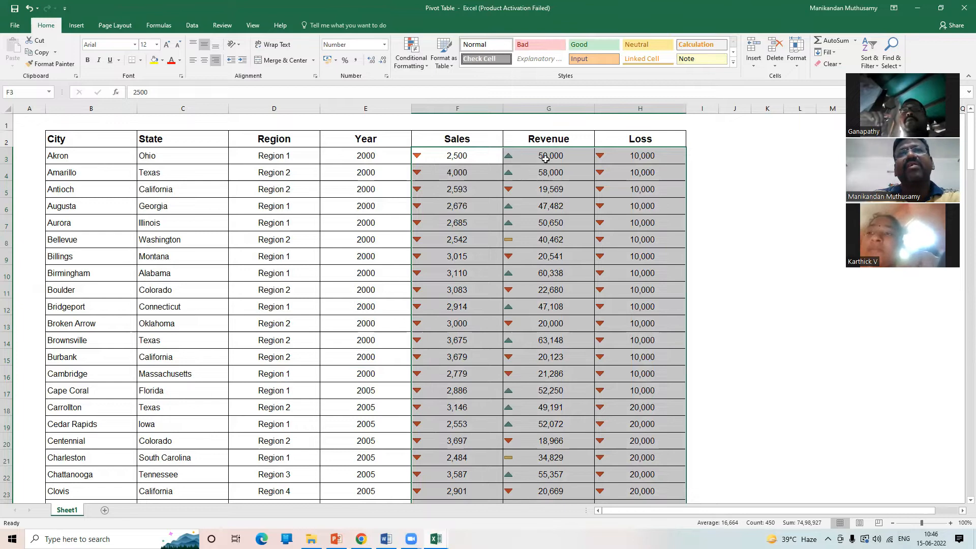
{"action": "left_click", "coordinate": [511, 162]}
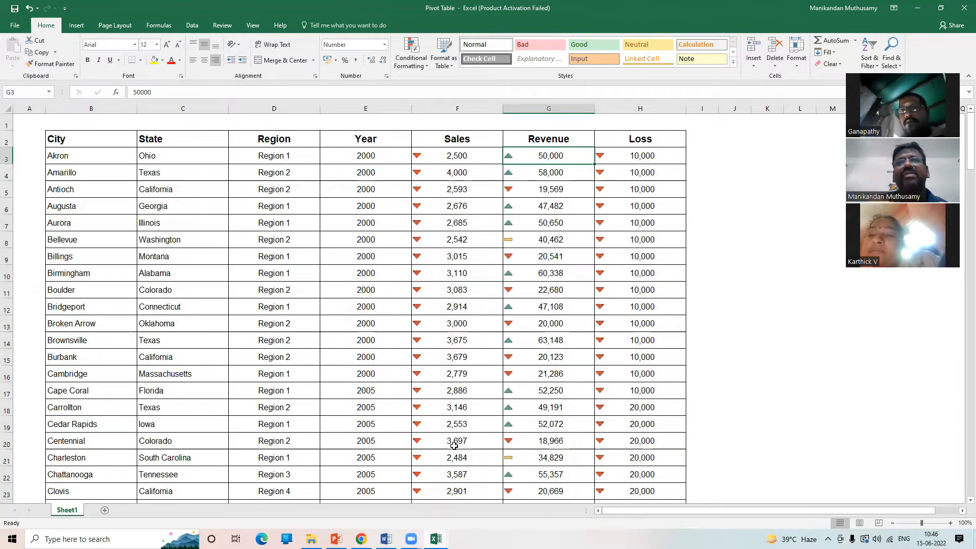
Switch the Sales, Revenue and Loss values in F3:H152 to the 4 Arrows (Colored) icon set
{"action": "key", "text": "Left"}
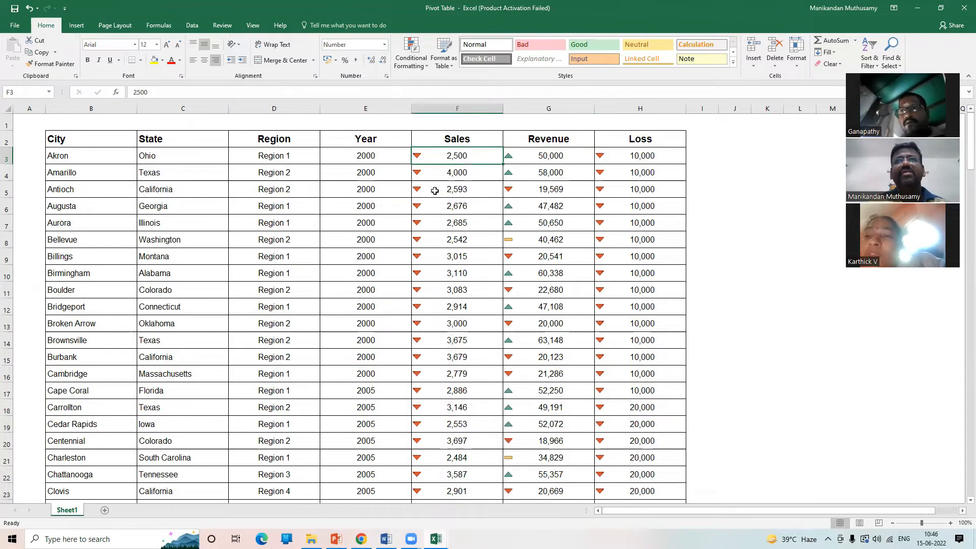
{"action": "key", "text": "shift+Right"}
{"action": "key", "text": "shift+Right"}
{"action": "key", "text": "ctrl+shift+Down"}
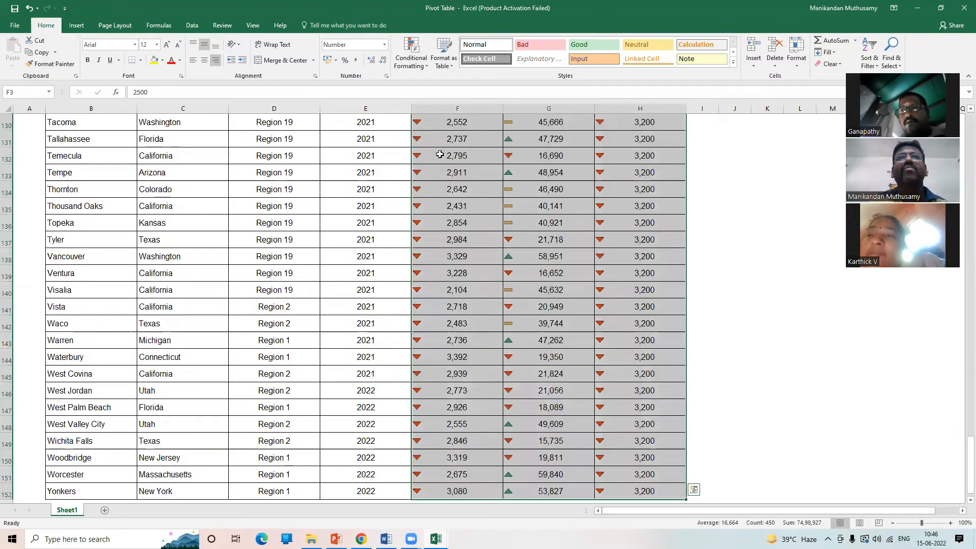
{"action": "left_click", "coordinate": [416, 59]}
{"action": "mouse_move", "coordinate": [442, 173]}
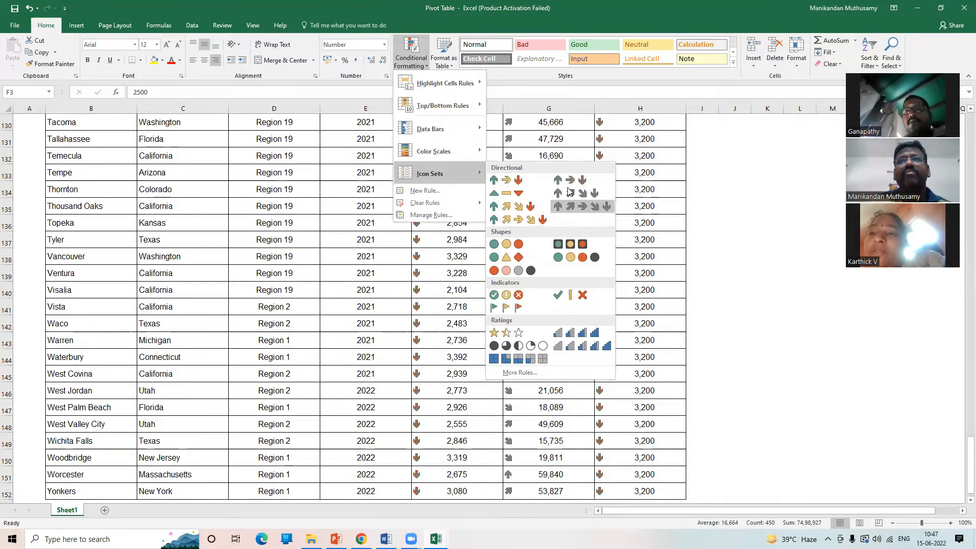
{"action": "left_click", "coordinate": [530, 195]}
{"action": "left_click", "coordinate": [411, 57]}
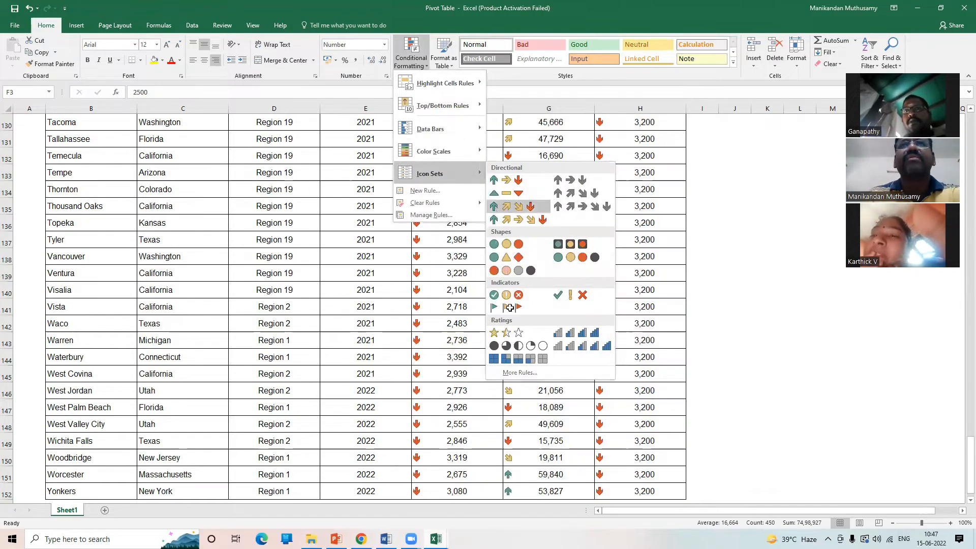
{"action": "left_click", "coordinate": [495, 207]}
Compare the four-arrow icons with the Revenue and Loss values, checking individual cells such as G35, H35, G48 and G52 and the rows down to 152
{"action": "scroll", "coordinate": [510, 307], "scroll_direction": "up", "scroll_amount": 14}
{"action": "left_click", "coordinate": [526, 208]}
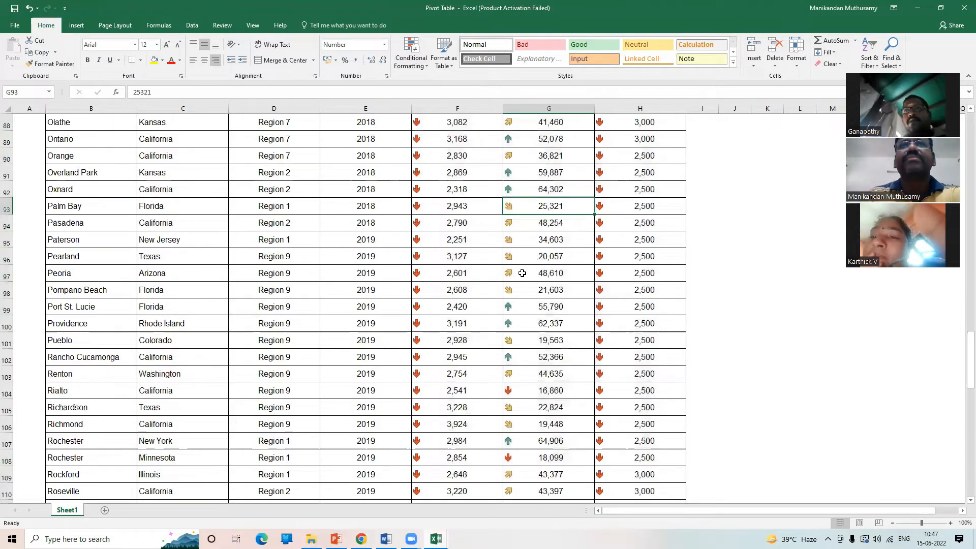
{"action": "scroll", "coordinate": [522, 273], "scroll_direction": "up", "scroll_amount": 2}
{"action": "scroll", "coordinate": [518, 203], "scroll_direction": "up", "scroll_amount": 16}
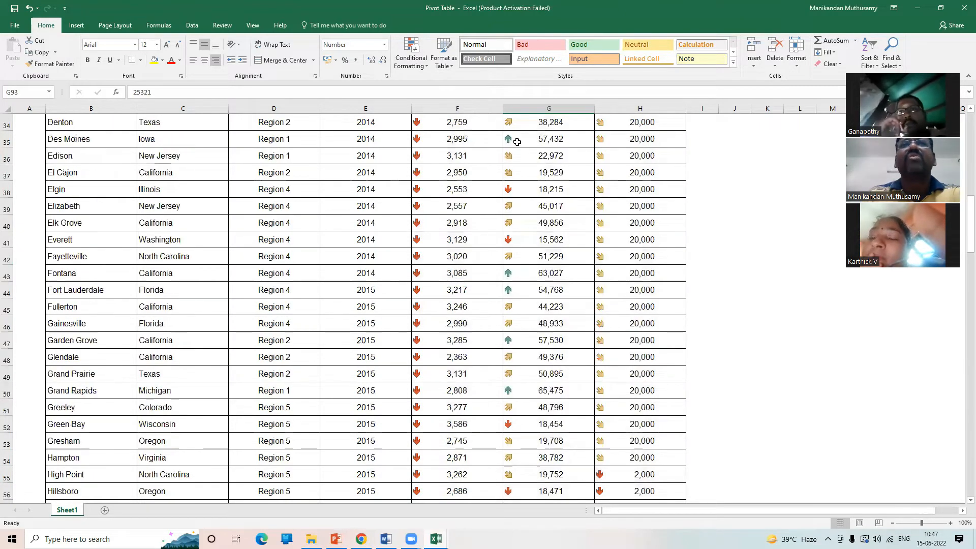
{"action": "left_click", "coordinate": [547, 142]}
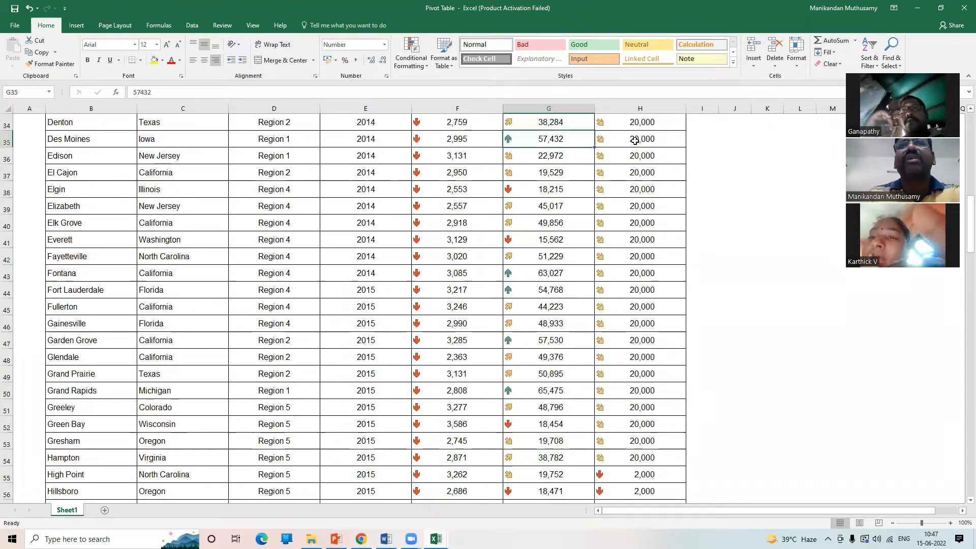
{"action": "left_click", "coordinate": [637, 141]}
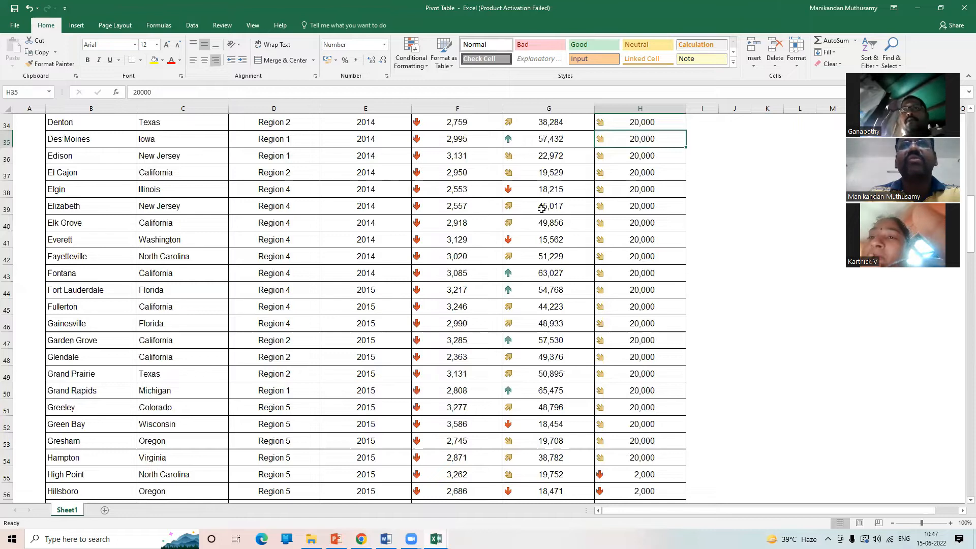
{"action": "left_click", "coordinate": [517, 427]}
{"action": "left_click", "coordinate": [520, 269]}
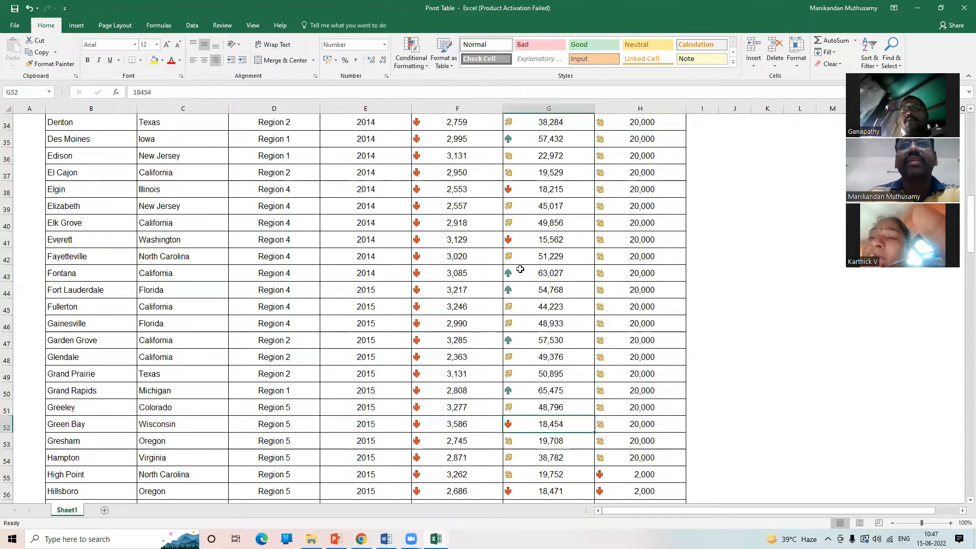
{"action": "left_click", "coordinate": [520, 427]}
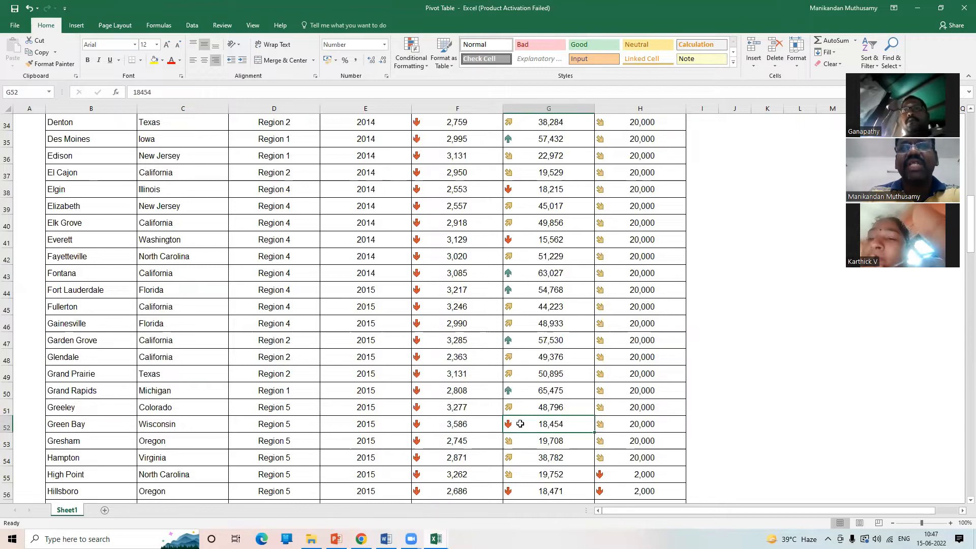
{"action": "left_click", "coordinate": [509, 362]}
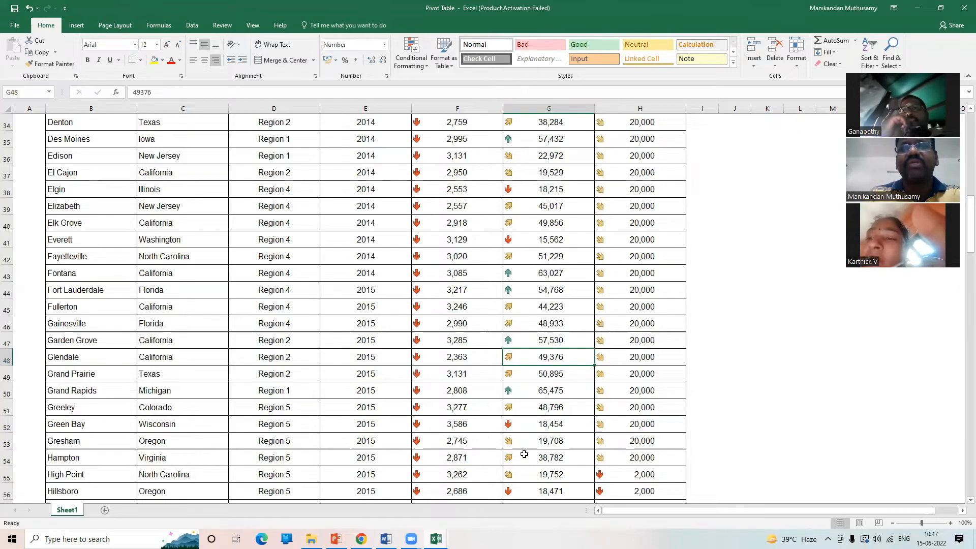
{"action": "scroll", "coordinate": [545, 449], "scroll_direction": "down", "scroll_amount": 3}
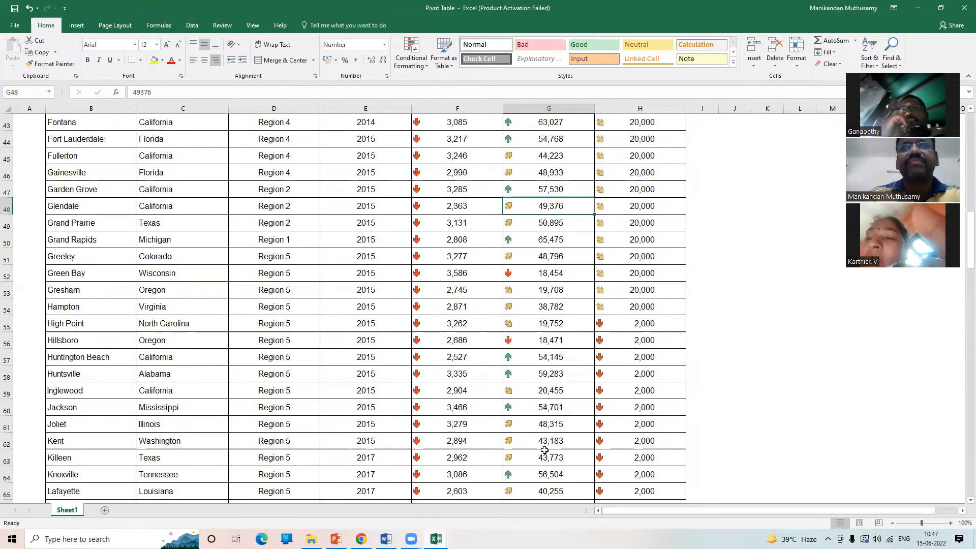
{"action": "scroll", "coordinate": [545, 450], "scroll_direction": "down", "scroll_amount": 7}
{"action": "scroll", "coordinate": [544, 450], "scroll_direction": "down", "scroll_amount": 6}
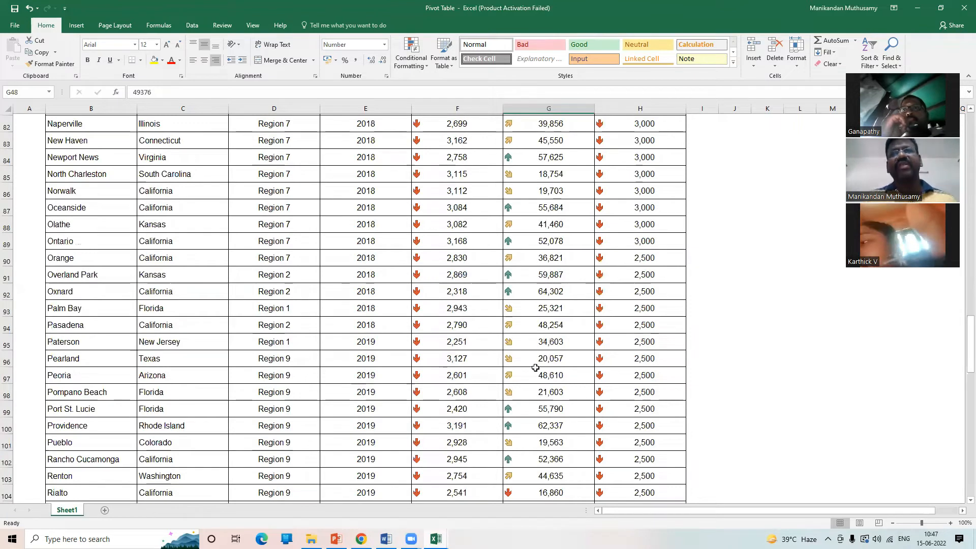
{"action": "scroll", "coordinate": [534, 368], "scroll_direction": "down", "scroll_amount": 20}
{"action": "scroll", "coordinate": [535, 368], "scroll_direction": "up", "scroll_amount": 10}
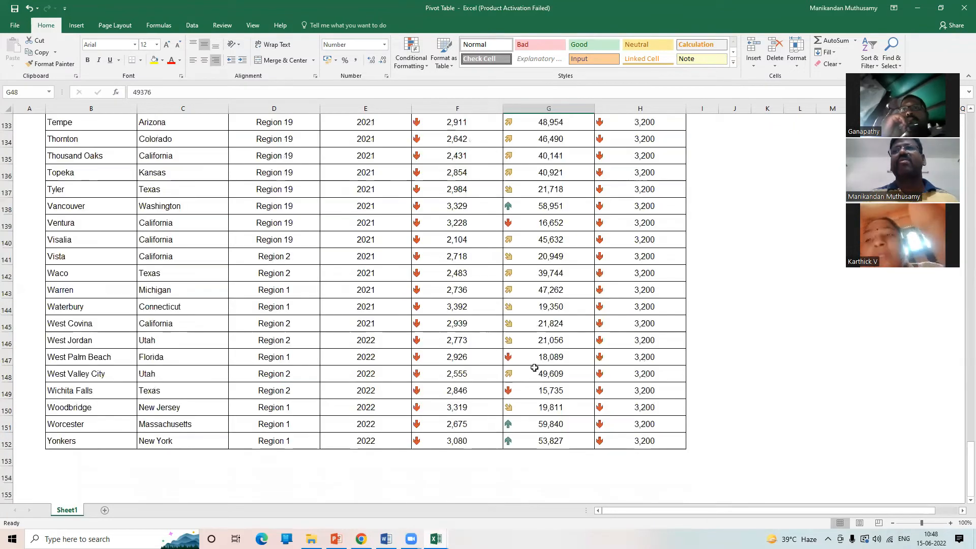
{"action": "scroll", "coordinate": [492, 310], "scroll_direction": "up", "scroll_amount": 20}
Apply the 3 Traffic Lights (Unrimmed) icon set to the Sales, Revenue and Loss values in F3:H152
{"action": "left_click", "coordinate": [464, 156]}
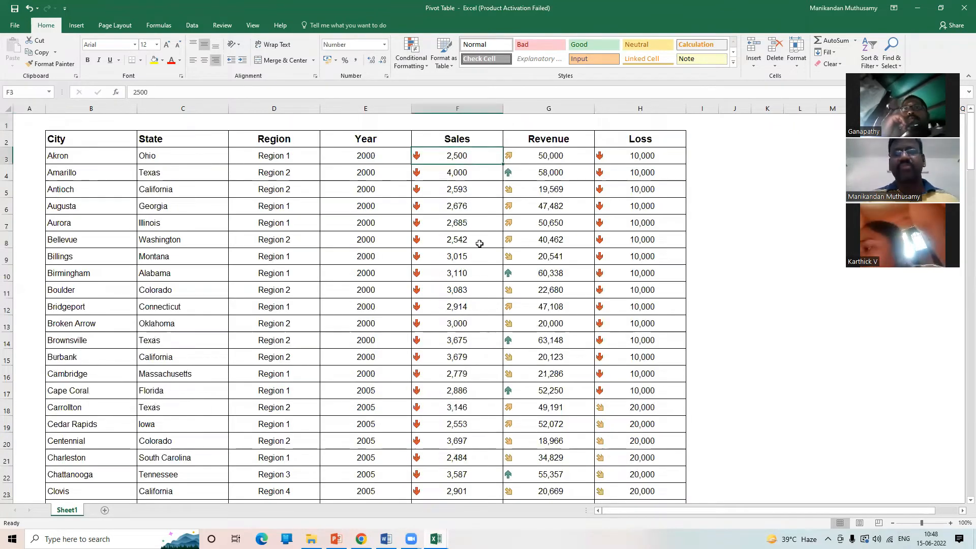
{"action": "key", "text": "shift+Right"}
{"action": "key", "text": "shift+Right"}
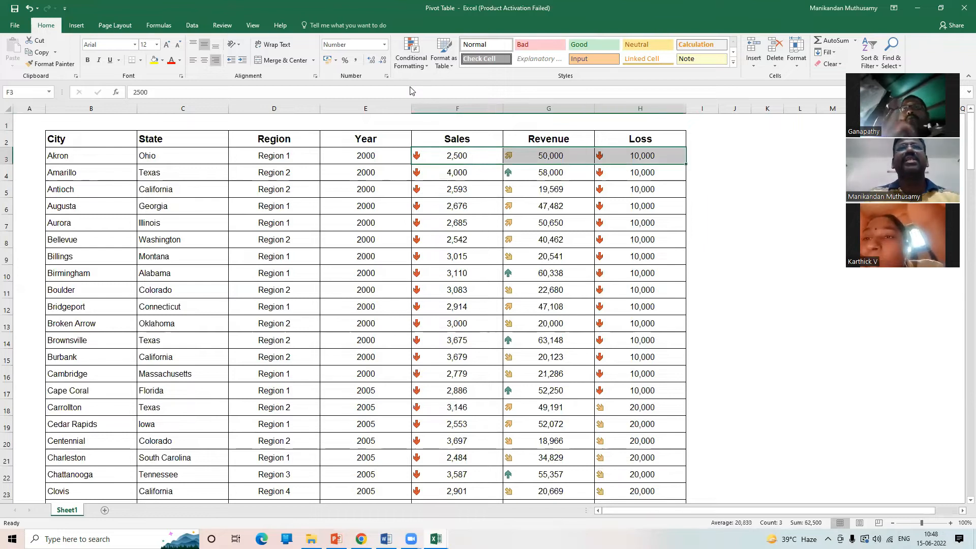
{"action": "key", "text": "ctrl+shift+Down"}
{"action": "mouse_move", "coordinate": [441, 178]}
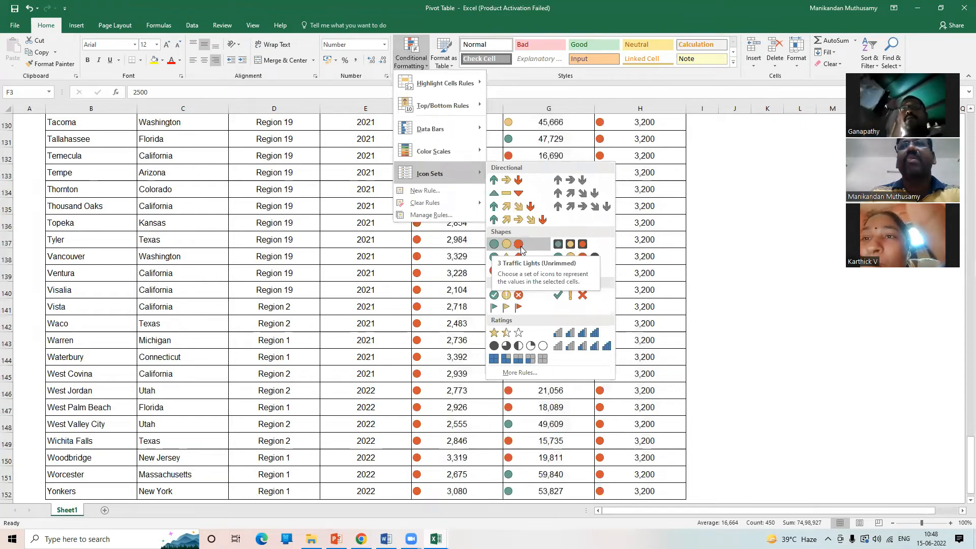
{"action": "left_click", "coordinate": [497, 272]}
{"action": "scroll", "coordinate": [522, 177], "scroll_direction": "up", "scroll_amount": 20}
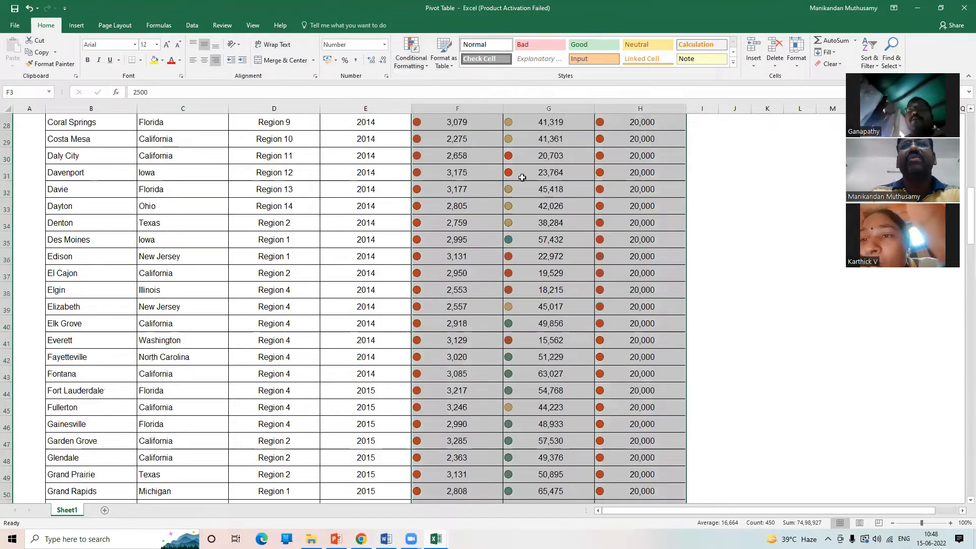
Check the icons of Revenue cells G3 and G8, and set the Akron row's Loss in H3 to 100000
{"action": "left_click", "coordinate": [527, 162]}
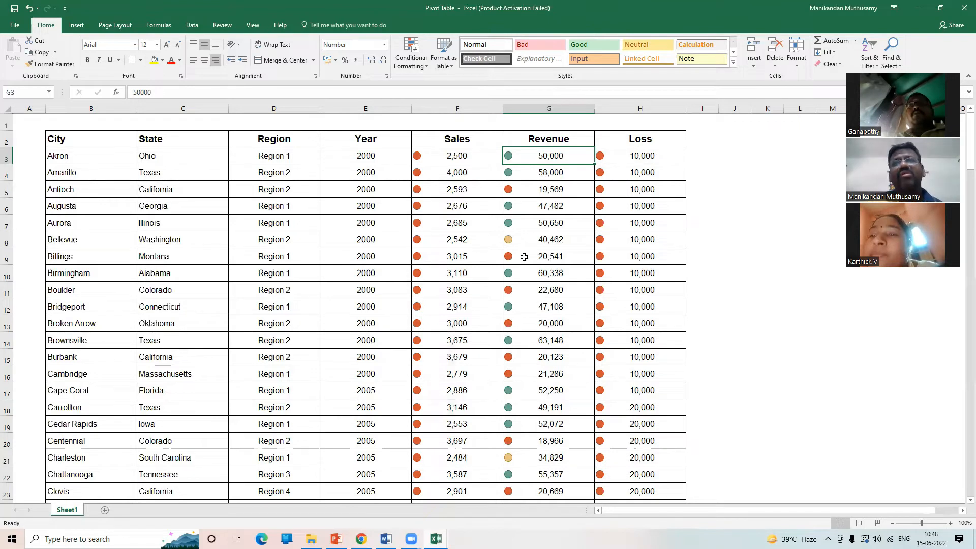
{"action": "left_click", "coordinate": [549, 243]}
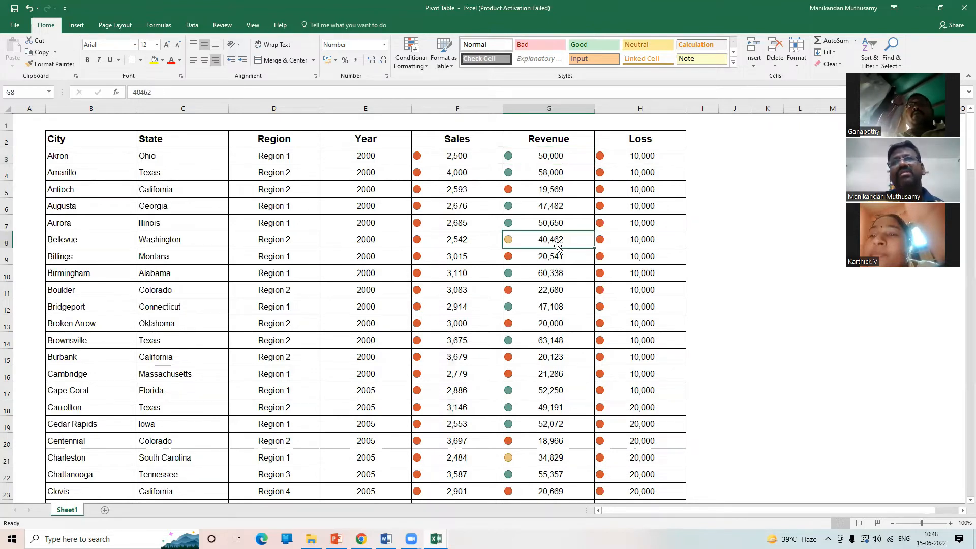
{"action": "left_click", "coordinate": [529, 154]}
{"action": "key", "text": "Right"}
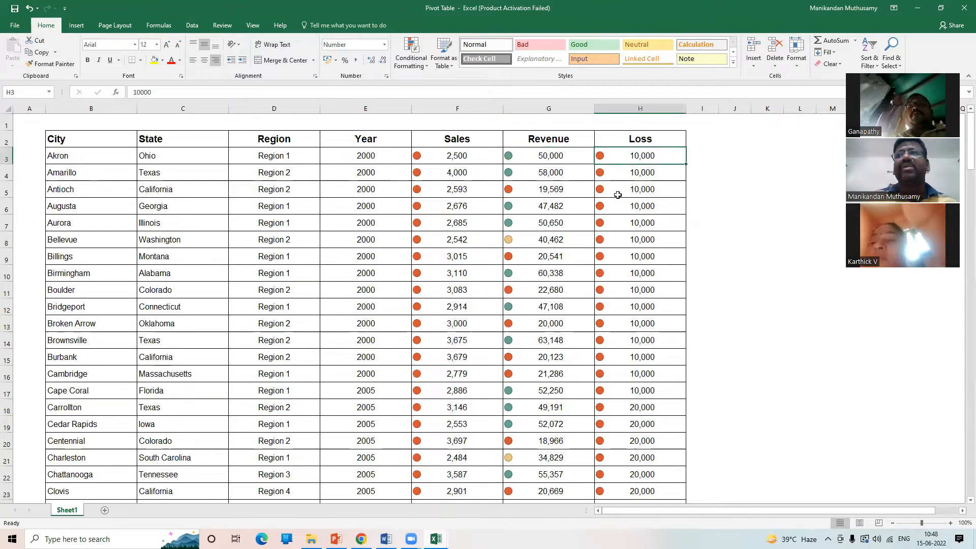
{"action": "type", "text": "100000"}
{"action": "key", "text": "ctrl+Return"}
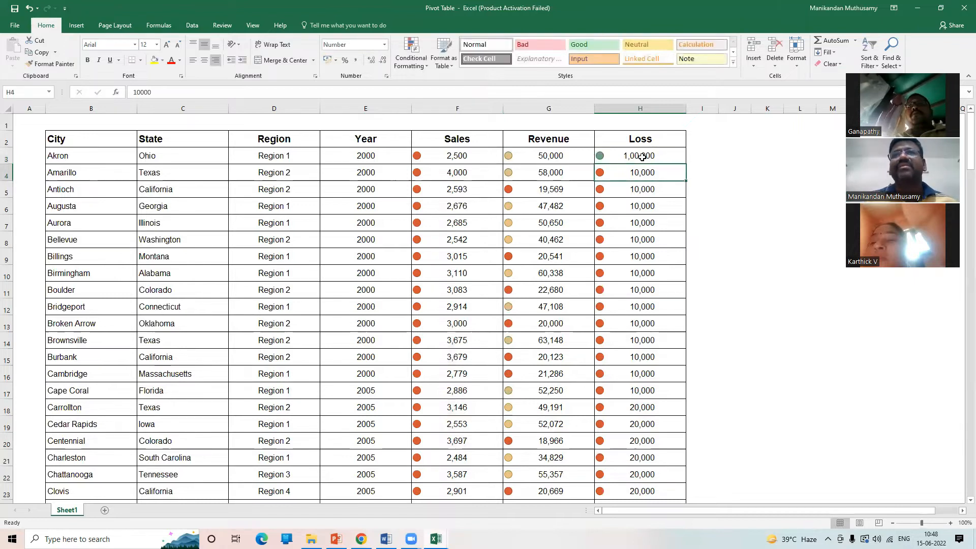
Set the Akron row's Revenue in G3 to 2,000
{"action": "left_click", "coordinate": [445, 175]}
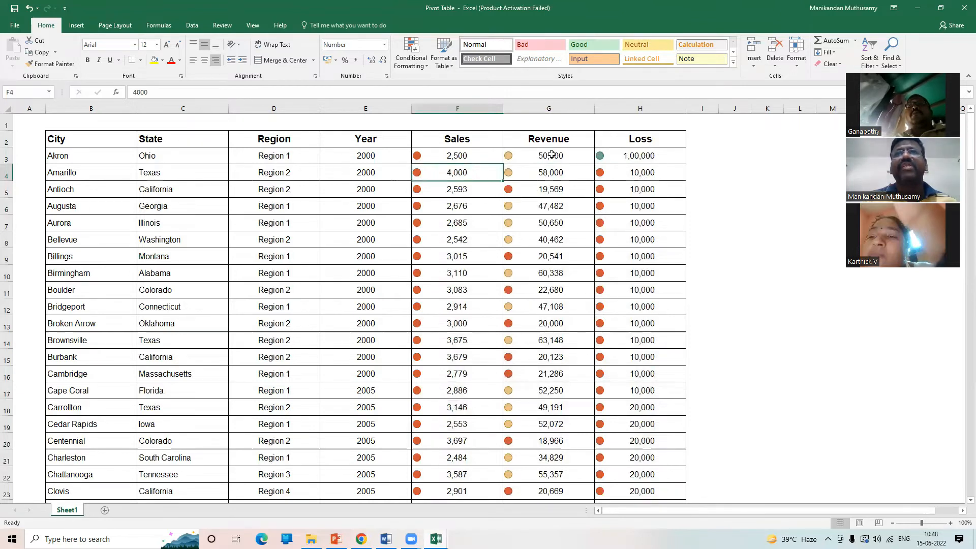
{"action": "key", "text": "Up"}
{"action": "key", "text": "Right"}
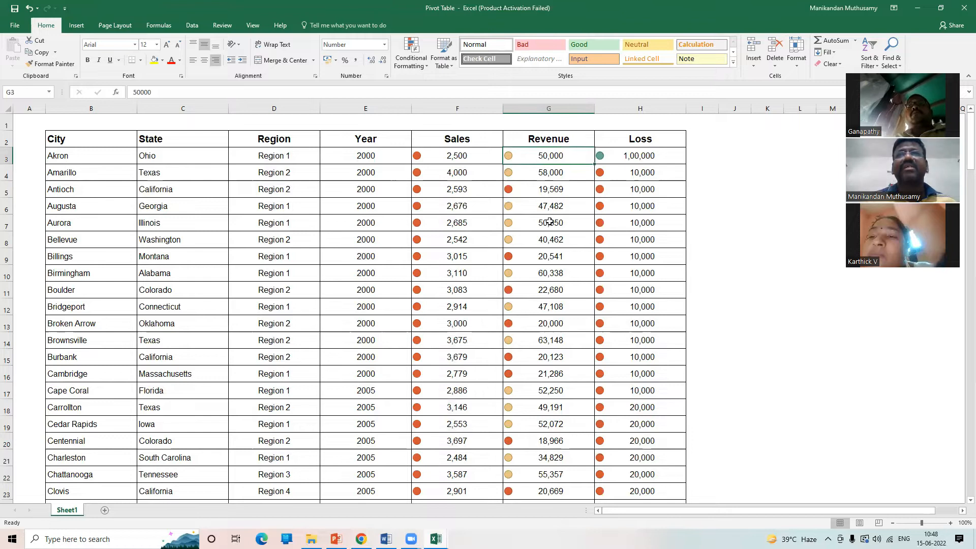
{"action": "type", "text": "2,00"}
{"action": "type", "text": "00"}
{"action": "key", "text": "ctrl+Return"}
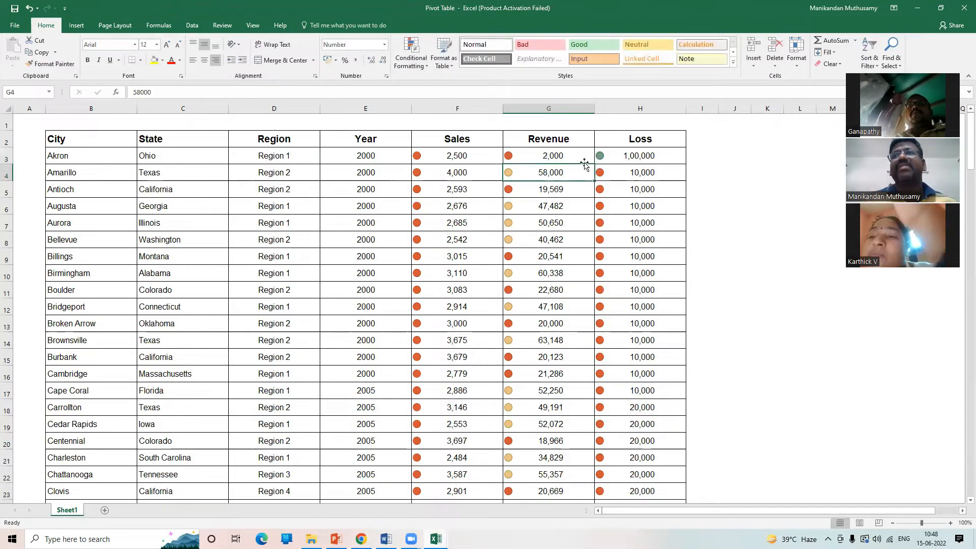
{"action": "left_click", "coordinate": [513, 178]}
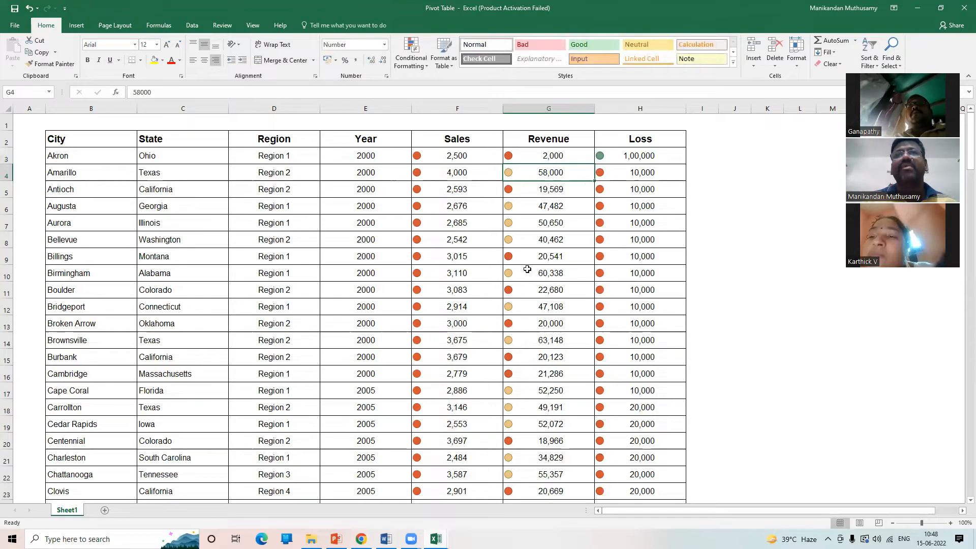
Apply the 3 Symbols (Circled) indicator icon set to the Sales, Revenue and Loss values in F3:H152
{"action": "left_click", "coordinate": [458, 157]}
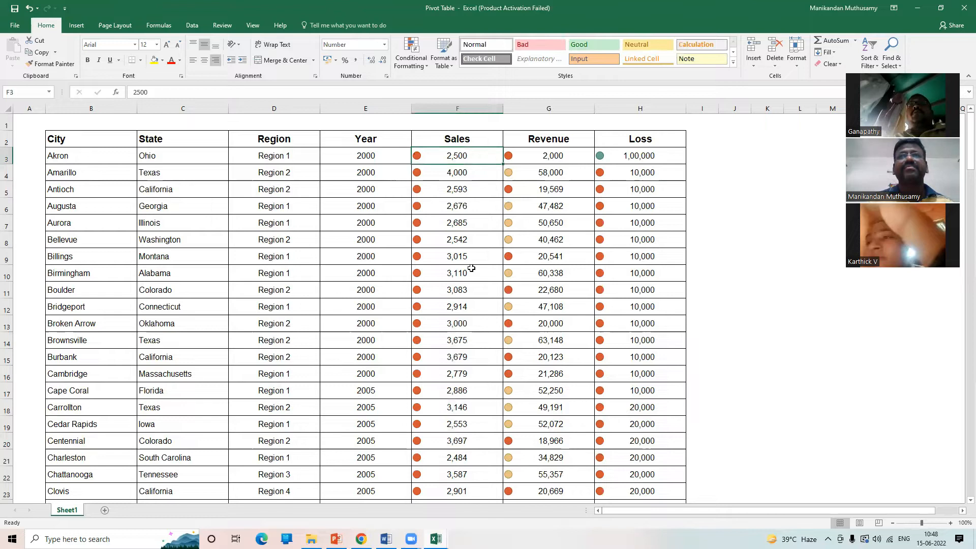
{"action": "key", "text": "shift+Right"}
{"action": "key", "text": "shift+Right"}
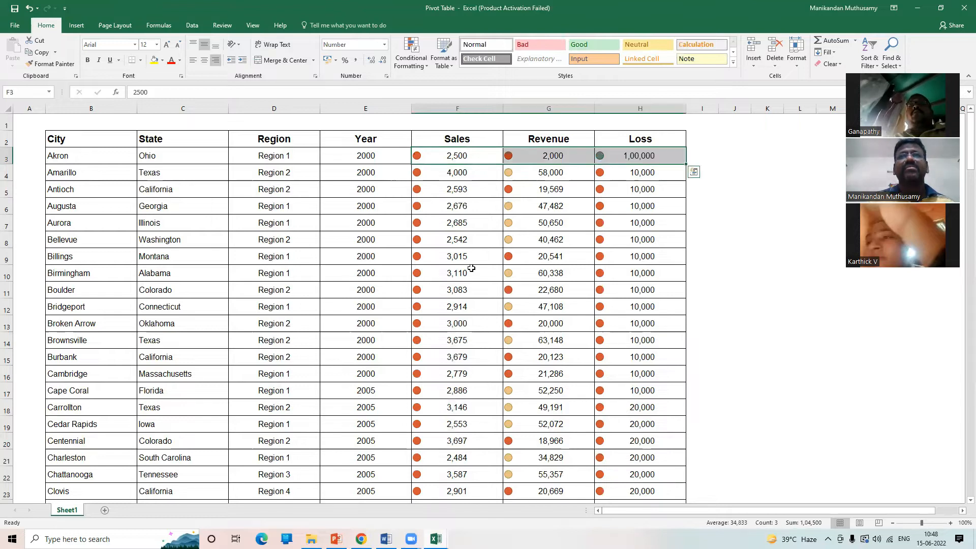
{"action": "key", "text": "ctrl+shift+Down"}
{"action": "left_click", "coordinate": [404, 59]}
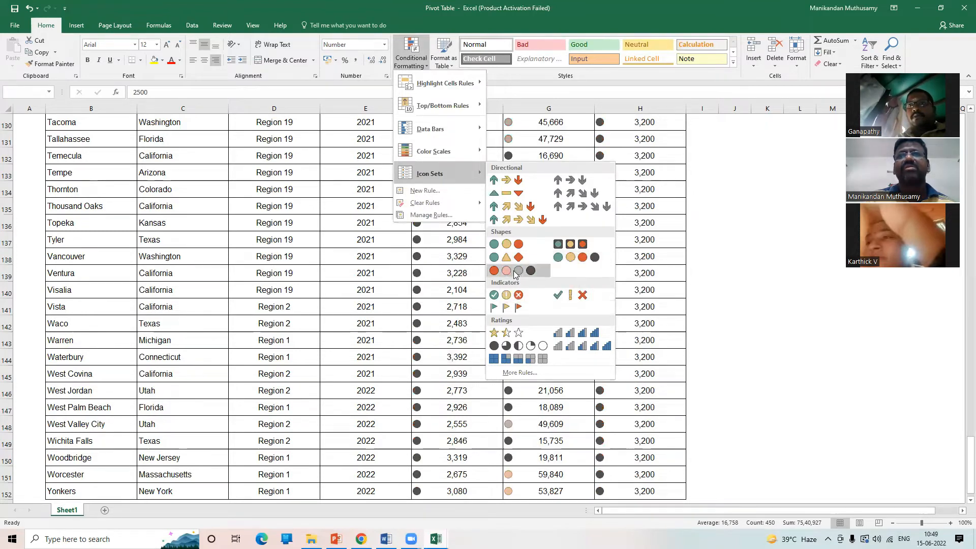
{"action": "left_click", "coordinate": [495, 296]}
{"action": "scroll", "coordinate": [507, 290], "scroll_direction": "up", "scroll_amount": 13}
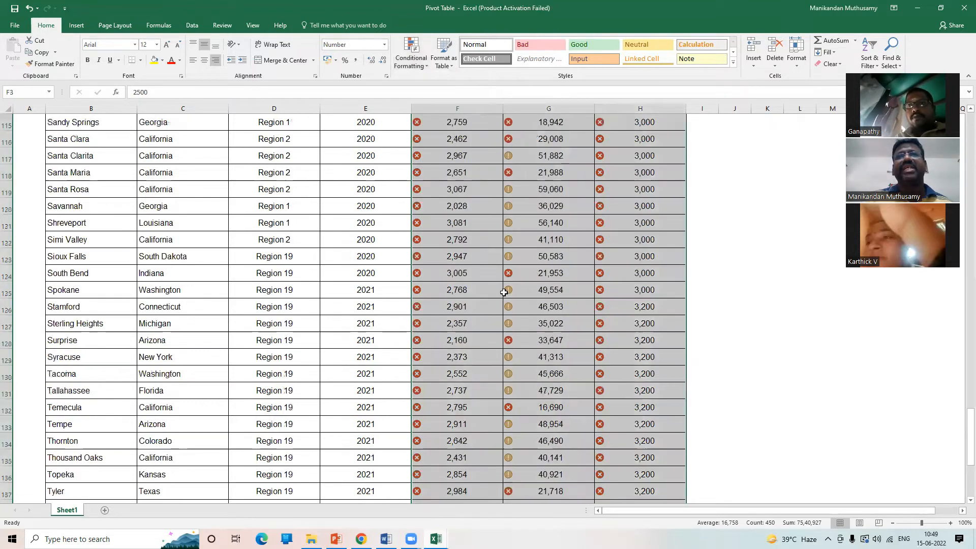
Check the circled symbol icon of the Akron row's Loss value in H3
{"action": "scroll", "coordinate": [507, 289], "scroll_direction": "up", "scroll_amount": 20}
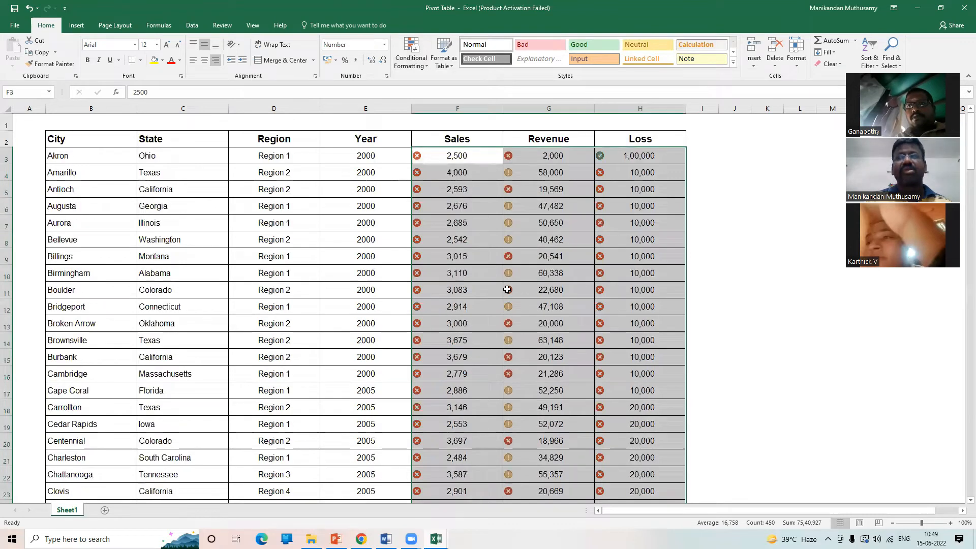
{"action": "key", "text": "ctrl+Home"}
{"action": "left_click", "coordinate": [613, 153]}
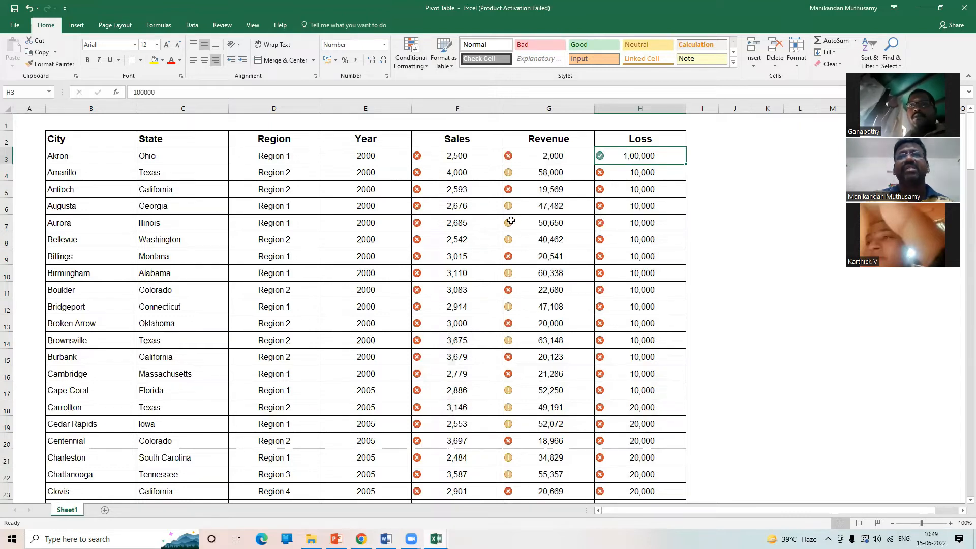
Apply the 3 Stars rating icon set to the Sales, Revenue and Loss values in F3:H152
{"action": "left_click", "coordinate": [460, 160]}
{"action": "key", "text": "shift+Right"}
{"action": "key", "text": "shift+Right"}
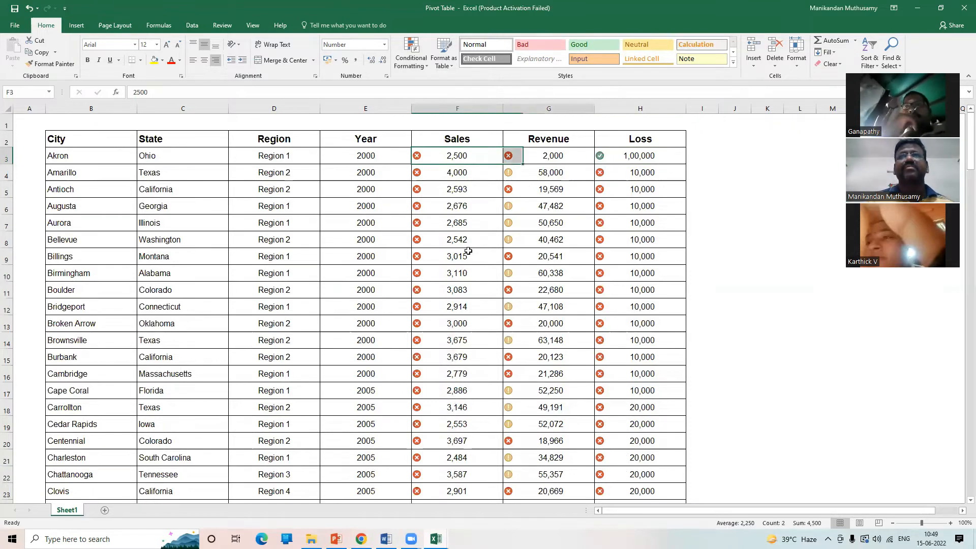
{"action": "key", "text": "ctrl+shift+Down"}
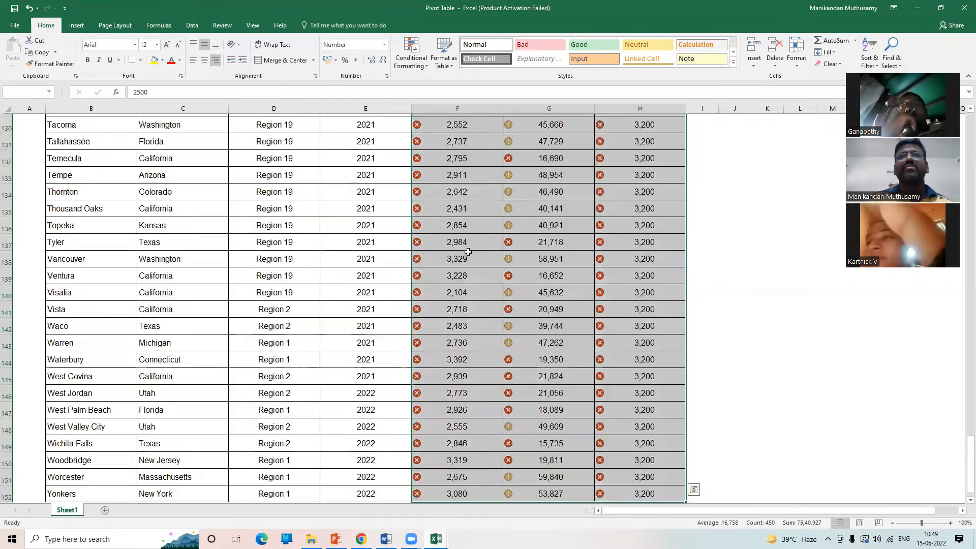
{"action": "left_click", "coordinate": [412, 56]}
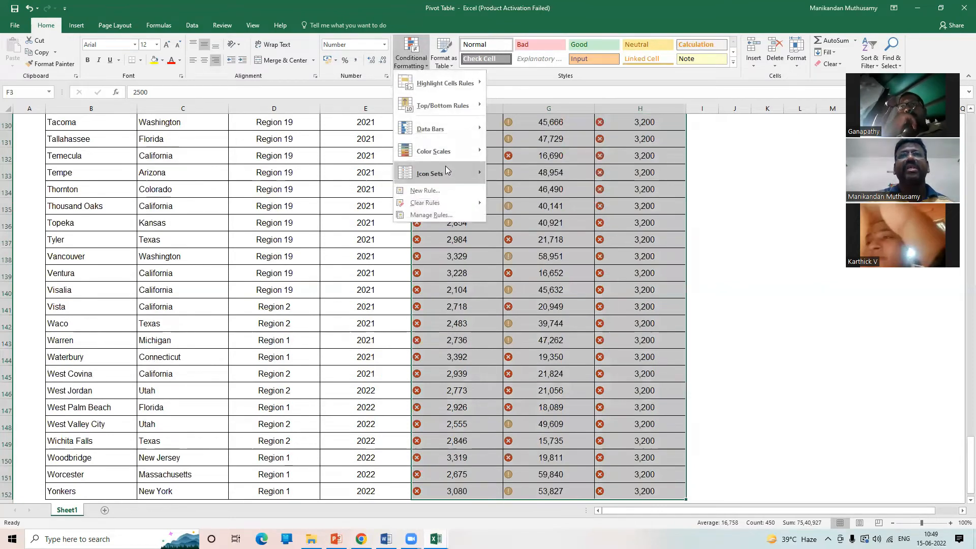
{"action": "mouse_move", "coordinate": [446, 166]}
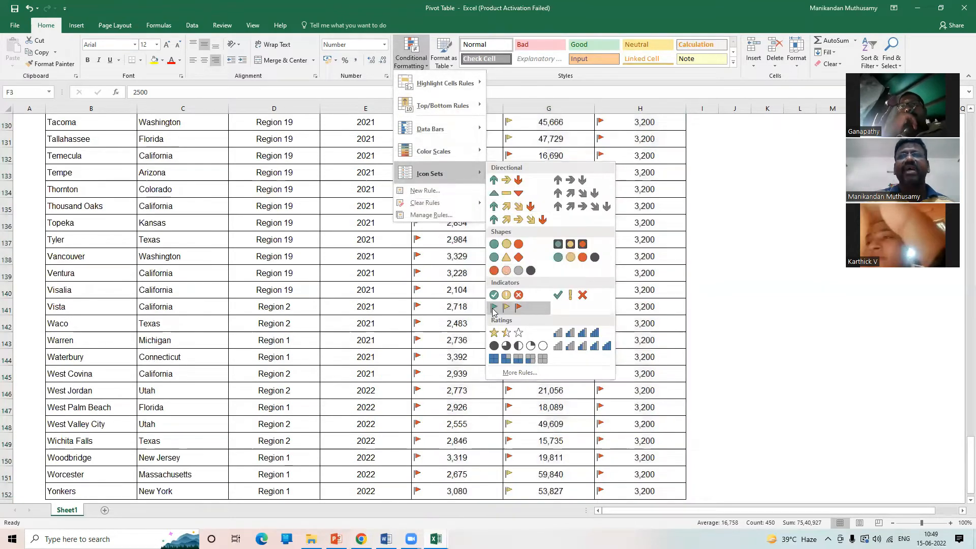
{"action": "left_click", "coordinate": [523, 333]}
{"action": "scroll", "coordinate": [555, 275], "scroll_direction": "up", "scroll_amount": 20}
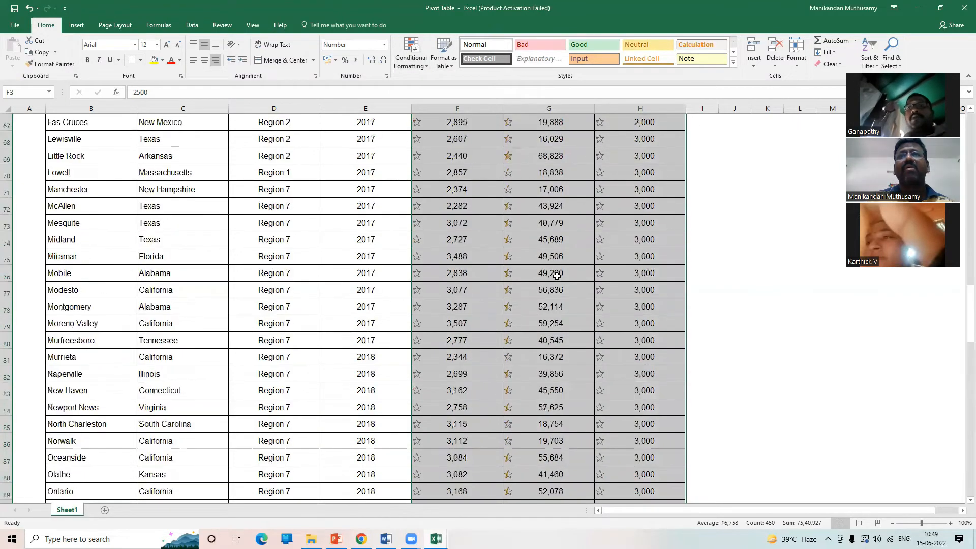
{"action": "left_click", "coordinate": [608, 172]}
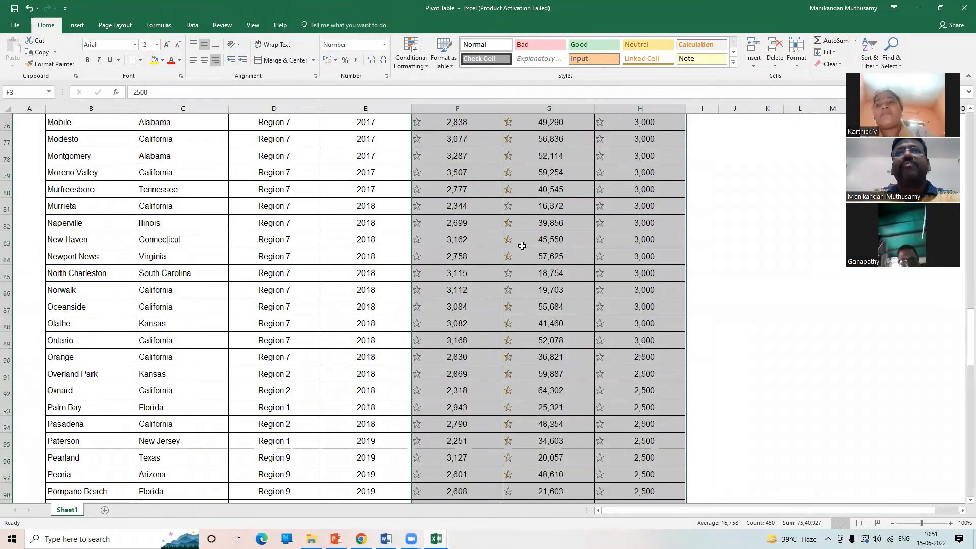
{"action": "scroll", "coordinate": [522, 245], "scroll_direction": "up", "scroll_amount": 20}
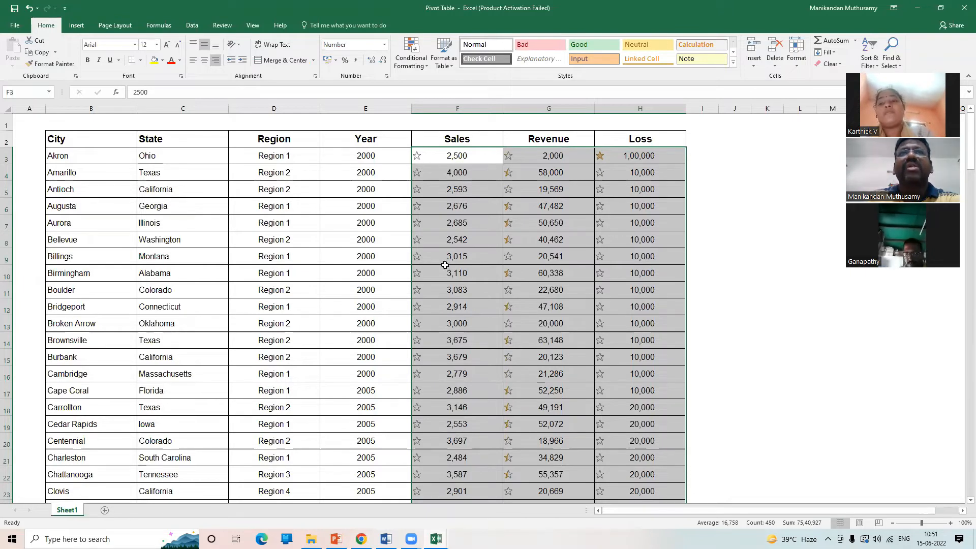
Replace the stars in F3:H152 with the 4 Ratings bar icon set
{"action": "left_click", "coordinate": [411, 57]}
{"action": "mouse_move", "coordinate": [441, 176]}
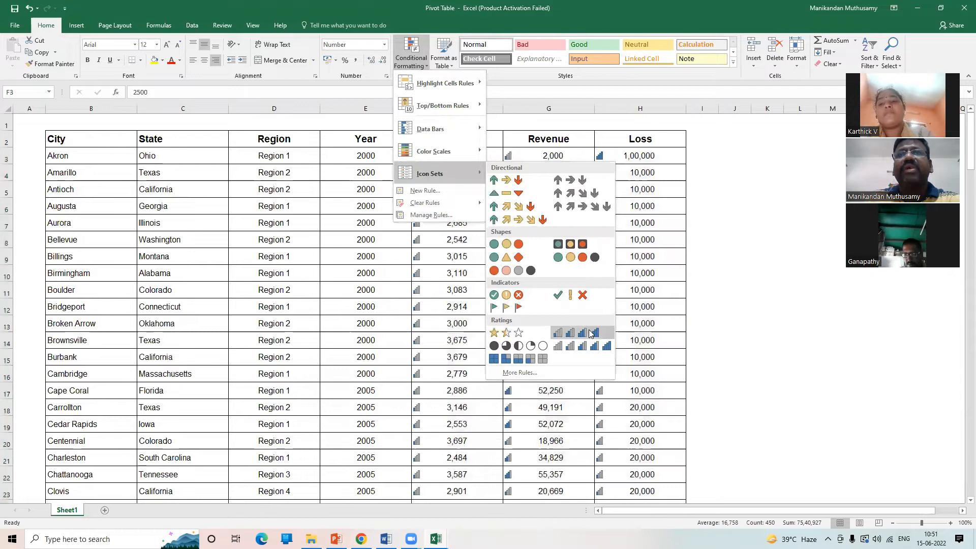
{"action": "left_click", "coordinate": [569, 333]}
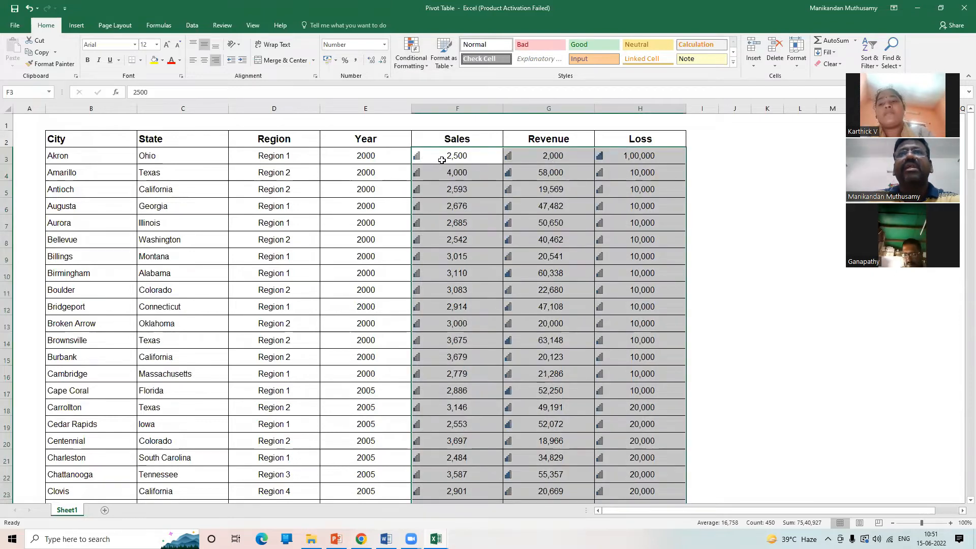
Compare the rating bars of the Akron row's Revenue and Loss in G3 and H3 with those of Revenue cells G4 and G6
{"action": "left_click", "coordinate": [551, 155]}
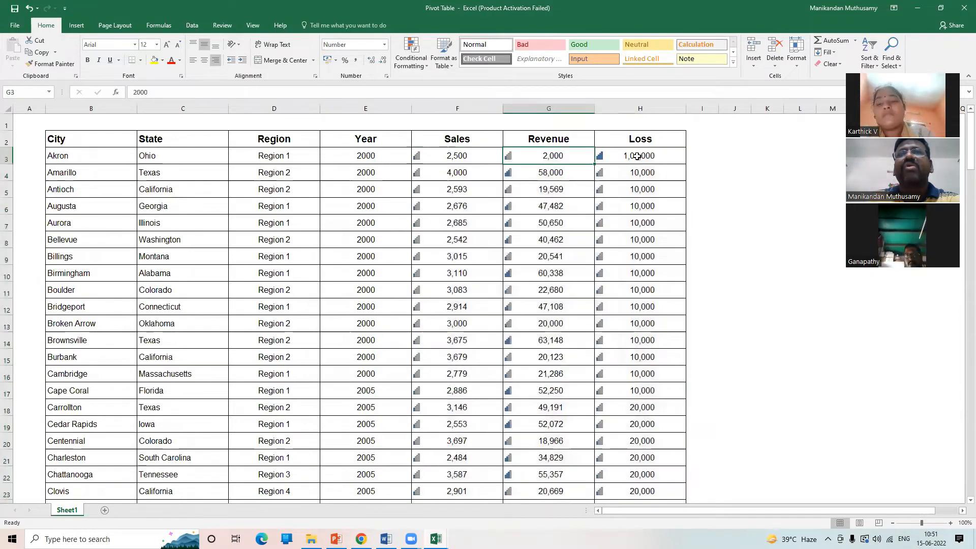
{"action": "left_click", "coordinate": [621, 160]}
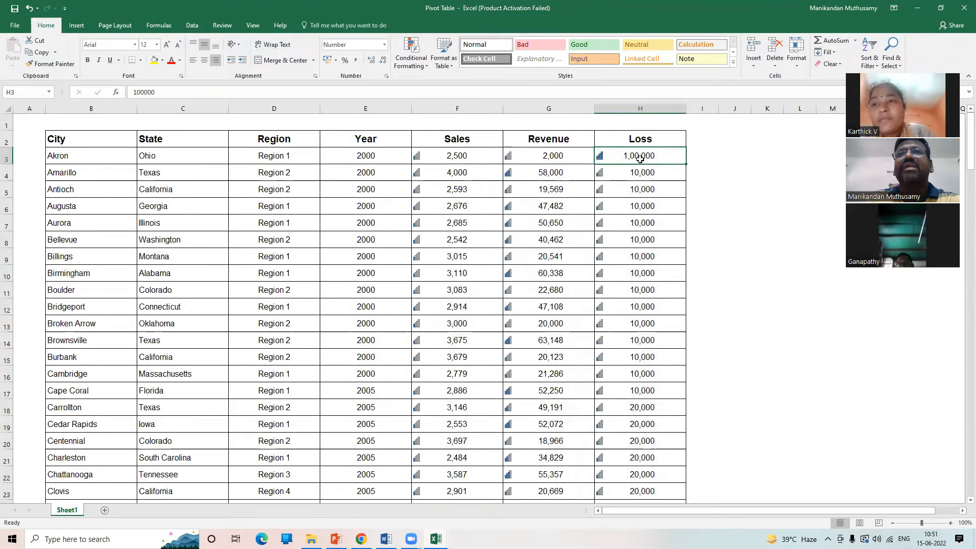
{"action": "left_click", "coordinate": [531, 175]}
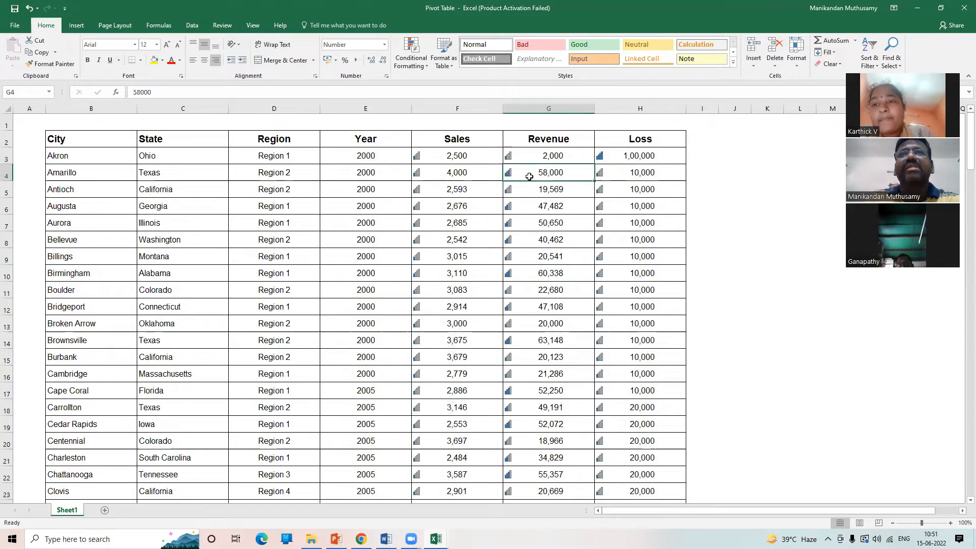
{"action": "left_click", "coordinate": [541, 209]}
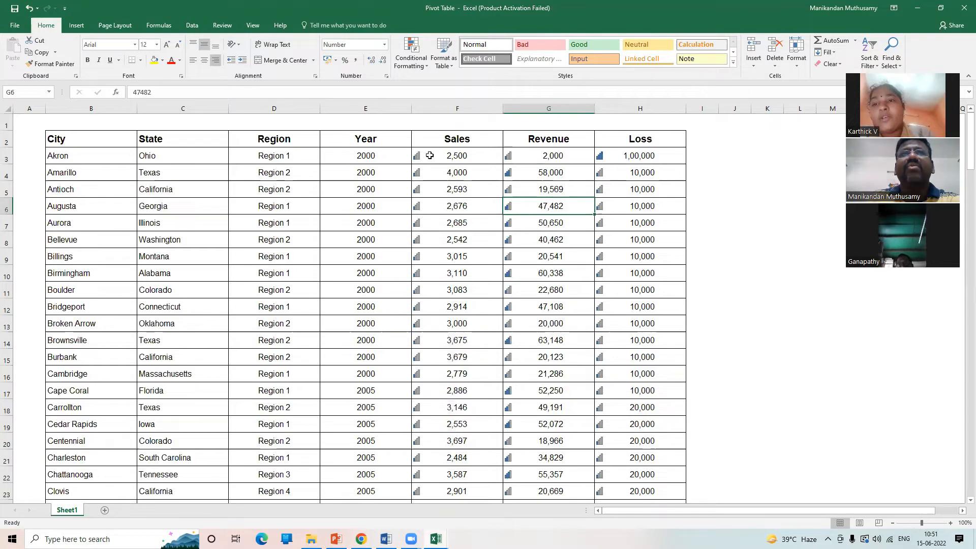
Clear the conditional formatting rules from the Sales, Revenue and Loss values in F3:H152
{"action": "left_click", "coordinate": [435, 158]}
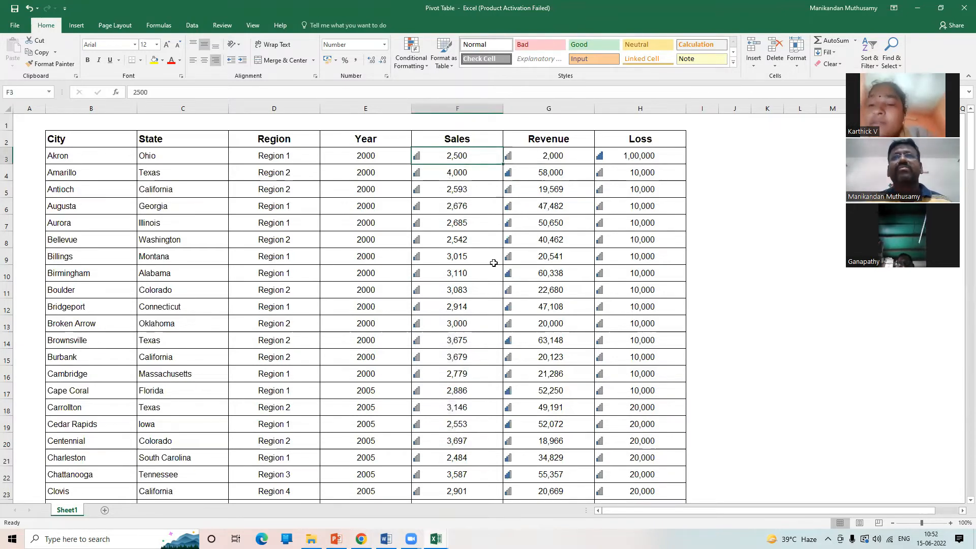
{"action": "key", "text": "ctrl+shift+Right"}
{"action": "key", "text": "ctrl+shift+Down"}
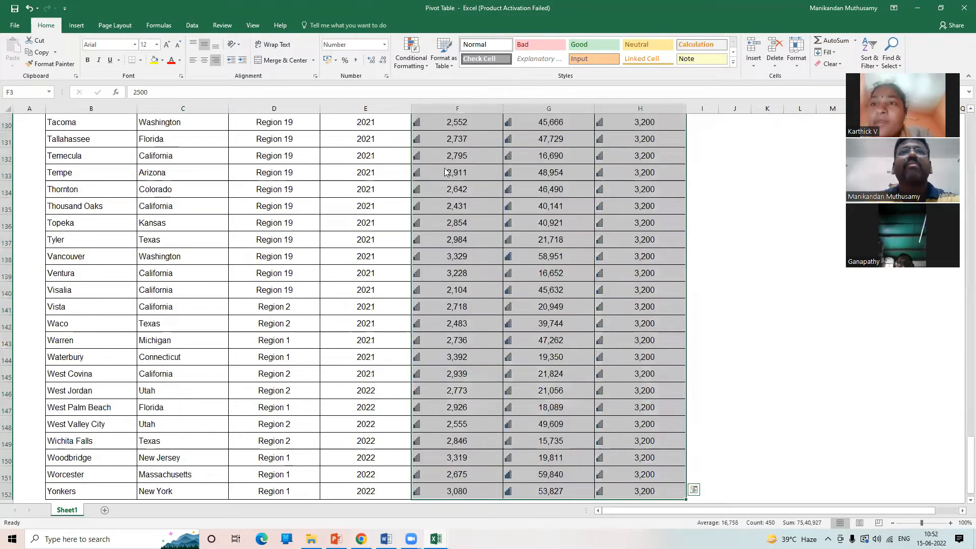
{"action": "key", "text": "alt+h"}
{"action": "key", "text": "l"}
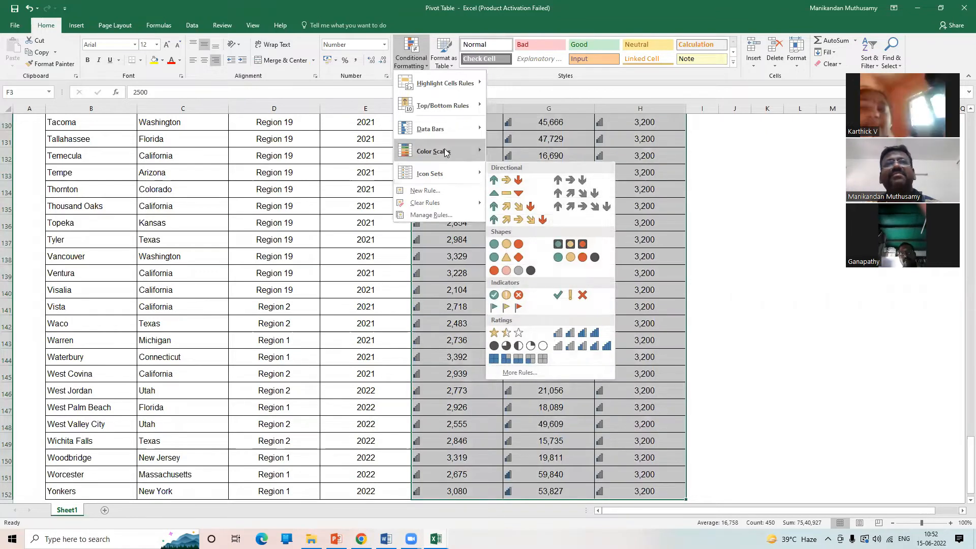
{"action": "mouse_move", "coordinate": [445, 151]}
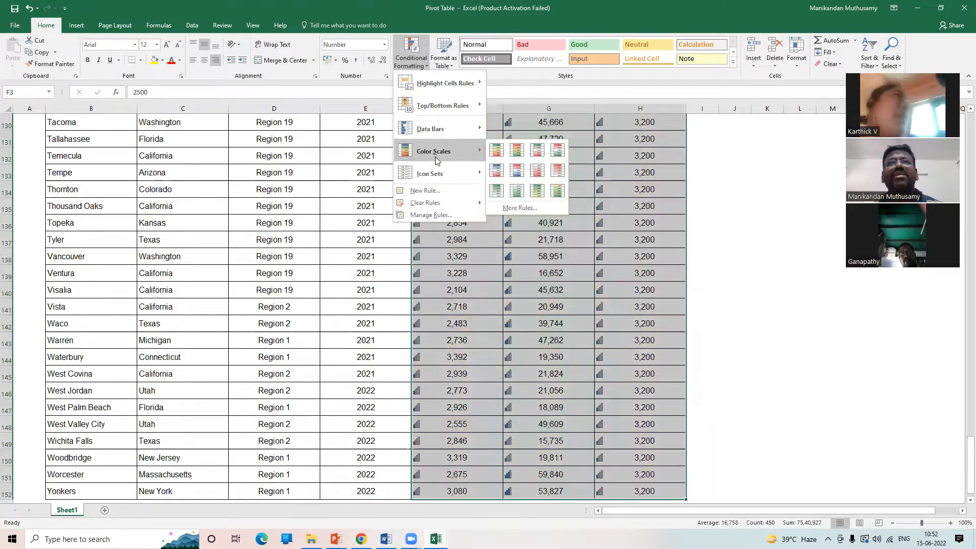
{"action": "mouse_move", "coordinate": [431, 203]}
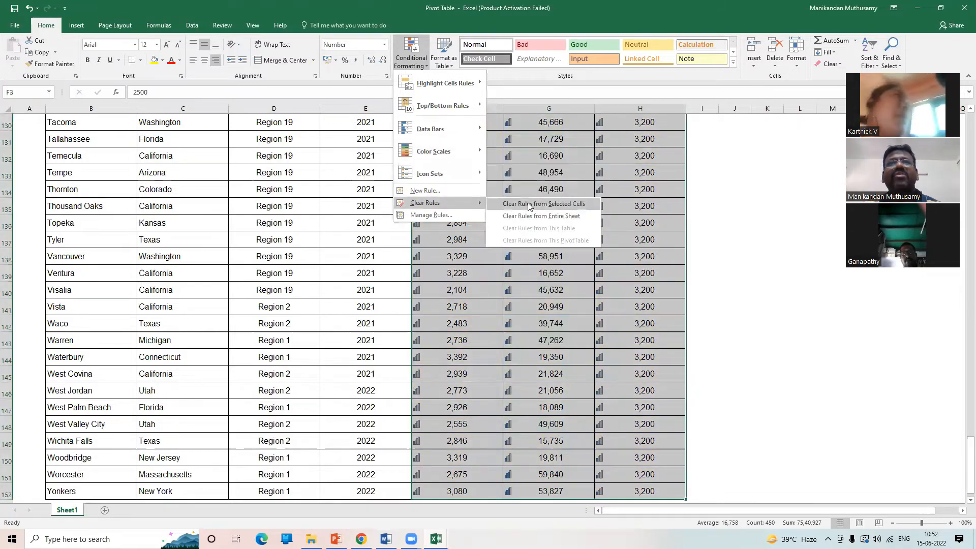
{"action": "left_click", "coordinate": [528, 204]}
Apply the Green - Yellow - Red color scale to the Sales, Revenue and Loss values in F3:H152
{"action": "left_click", "coordinate": [411, 52]}
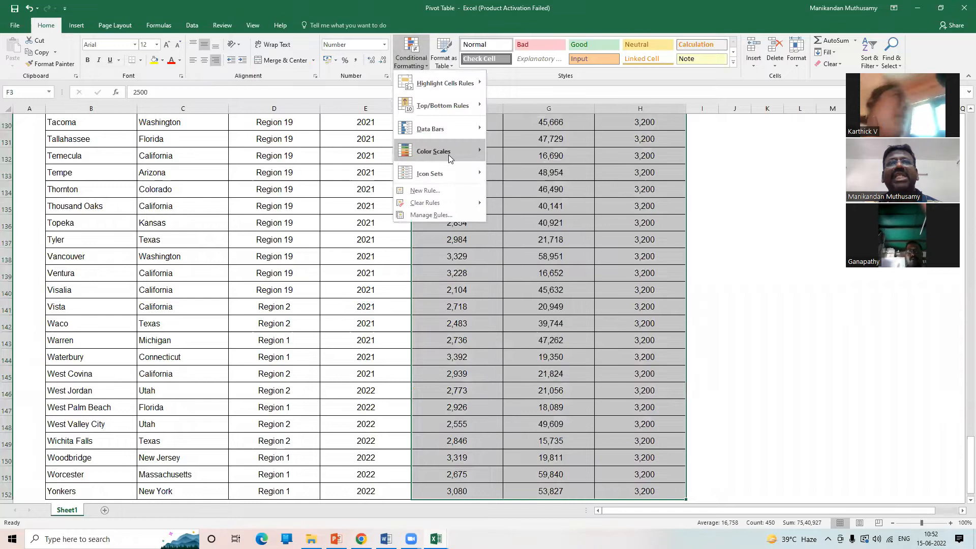
{"action": "mouse_move", "coordinate": [448, 155]}
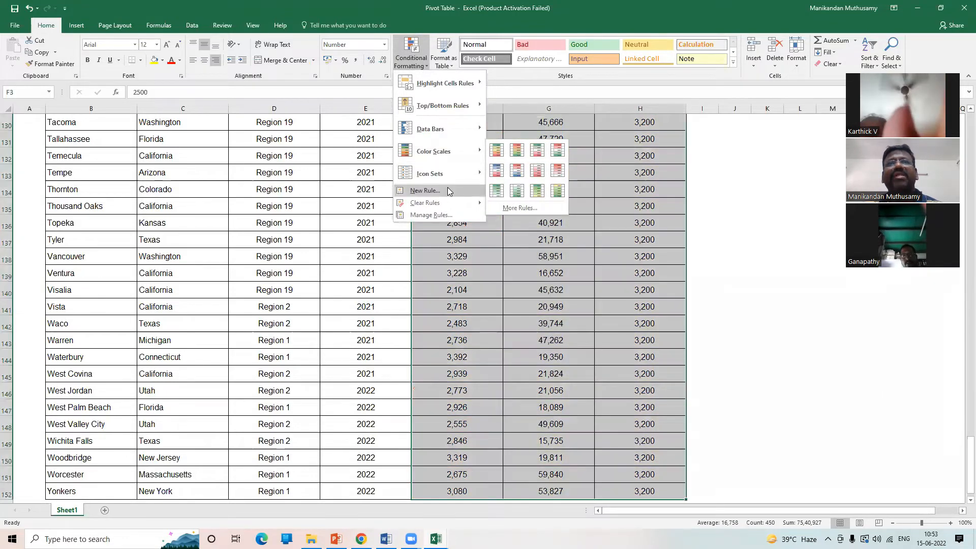
{"action": "left_click", "coordinate": [499, 154]}
{"action": "scroll", "coordinate": [503, 268], "scroll_direction": "up", "scroll_amount": 20}
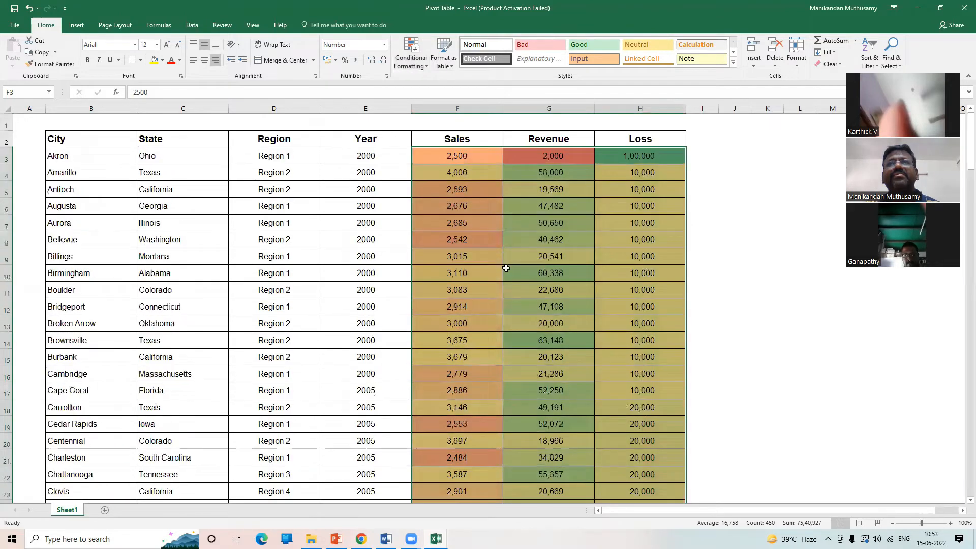
Compare the color shade of the Akron row's Loss in H3 with the shades of Revenue cells G4, G6, G7, G8 and G10
{"action": "left_click", "coordinate": [630, 157]}
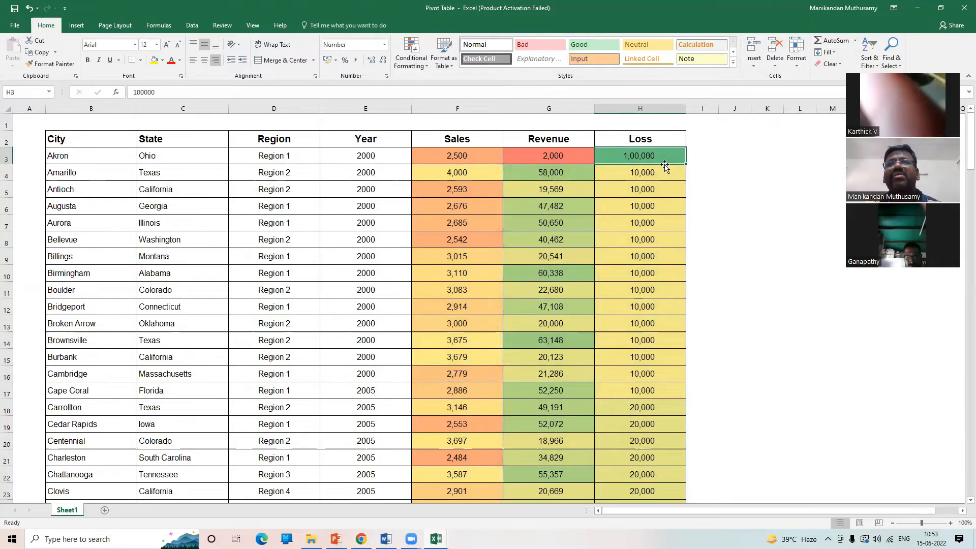
{"action": "left_click", "coordinate": [573, 173]}
{"action": "left_click", "coordinate": [524, 207]}
{"action": "left_click", "coordinate": [531, 224]}
{"action": "left_click", "coordinate": [538, 273]}
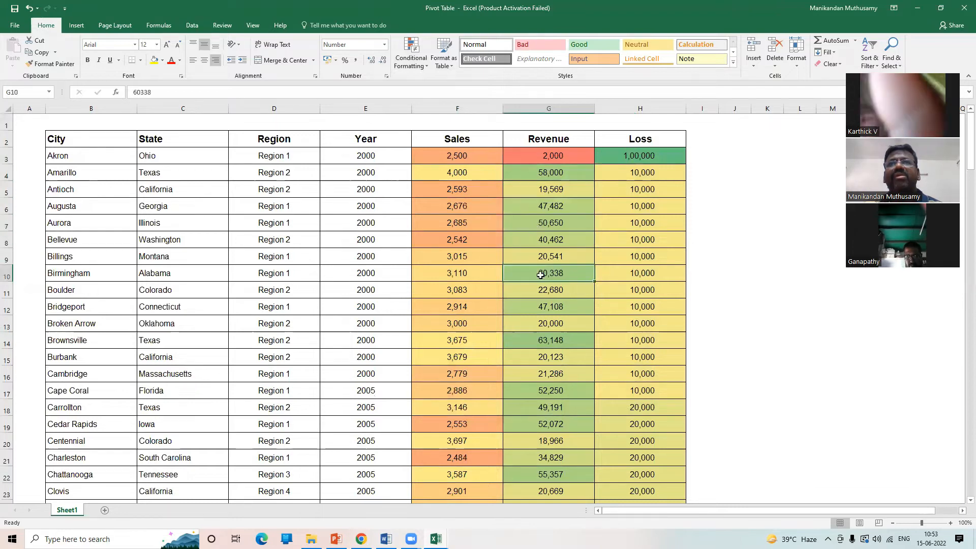
{"action": "left_click", "coordinate": [624, 162]}
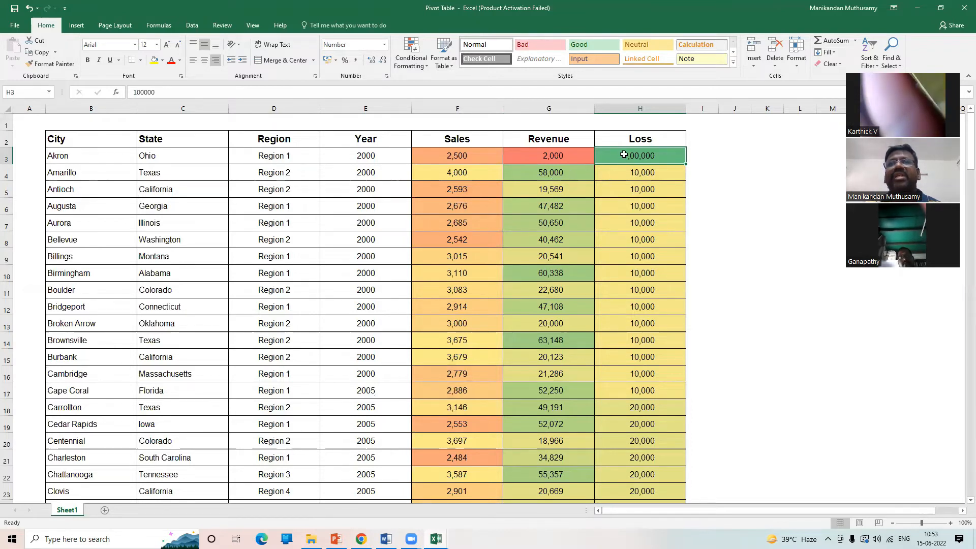
{"action": "left_click", "coordinate": [548, 208]}
{"action": "left_click", "coordinate": [540, 244]}
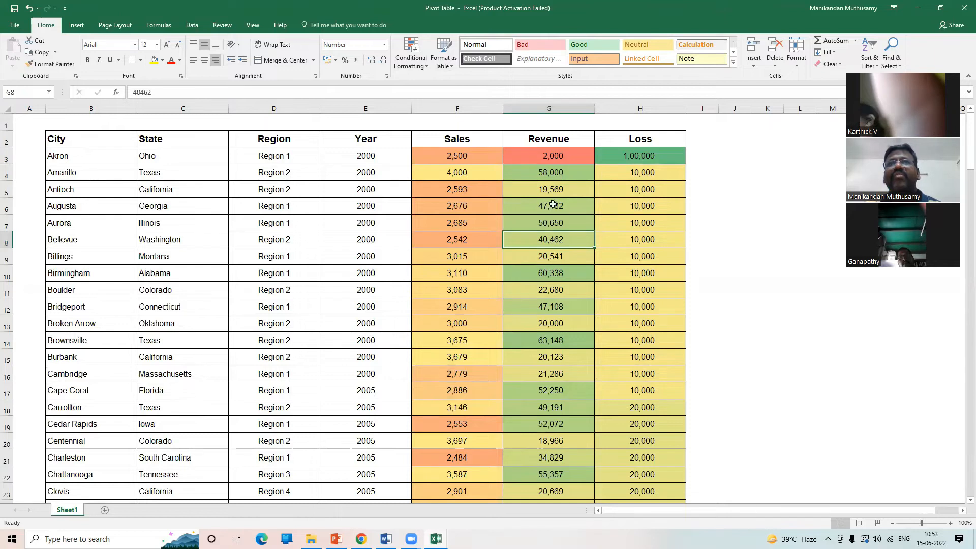
{"action": "left_click", "coordinate": [539, 223]}
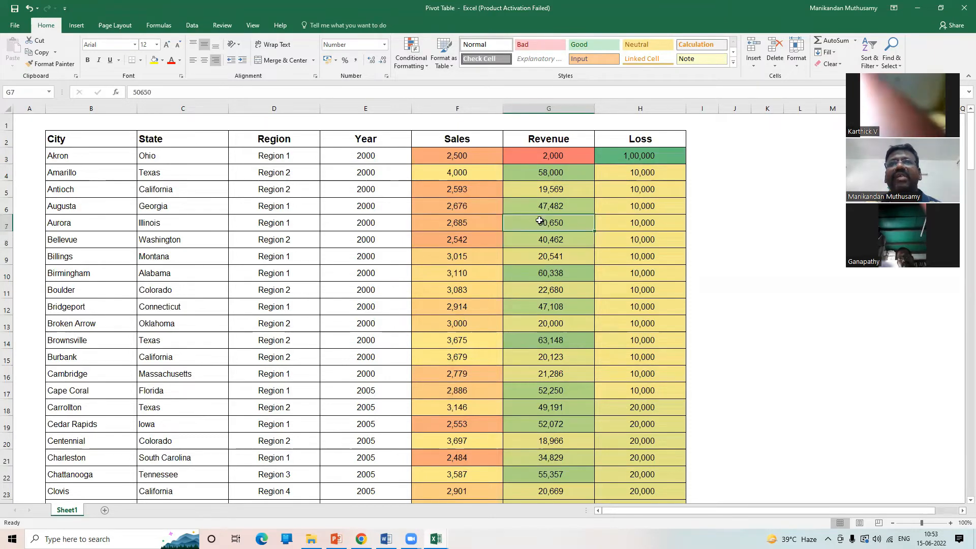
{"action": "left_click", "coordinate": [541, 209]}
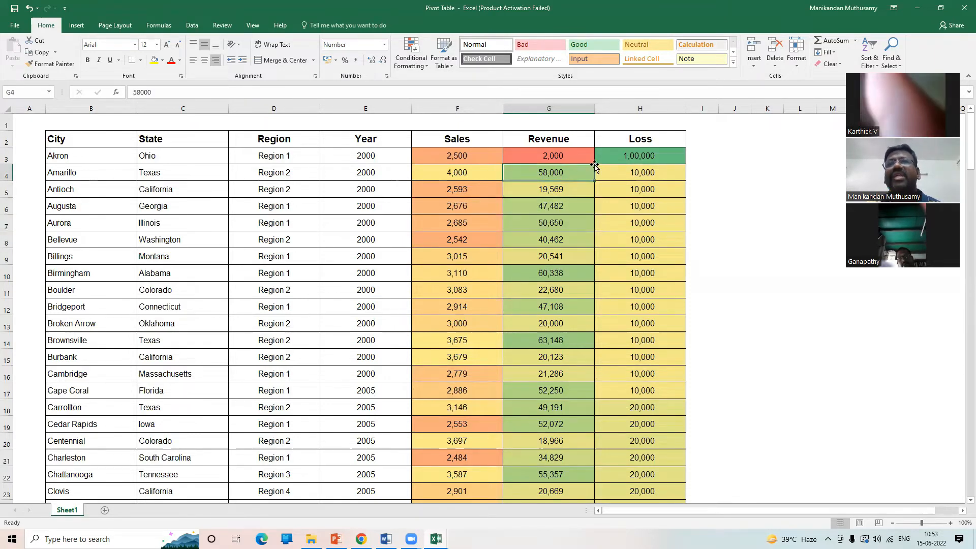
{"action": "left_click", "coordinate": [621, 155]}
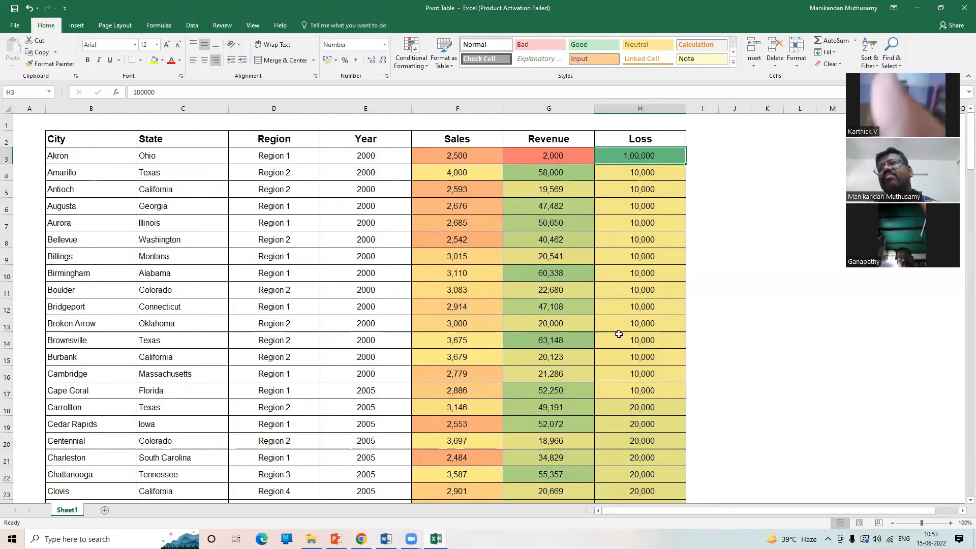
Examine how the color scale shades the lower values down the Loss column, from H4 to beyond row 80
{"action": "scroll", "coordinate": [619, 334], "scroll_direction": "down", "scroll_amount": 8}
{"action": "scroll", "coordinate": [611, 329], "scroll_direction": "up", "scroll_amount": 8}
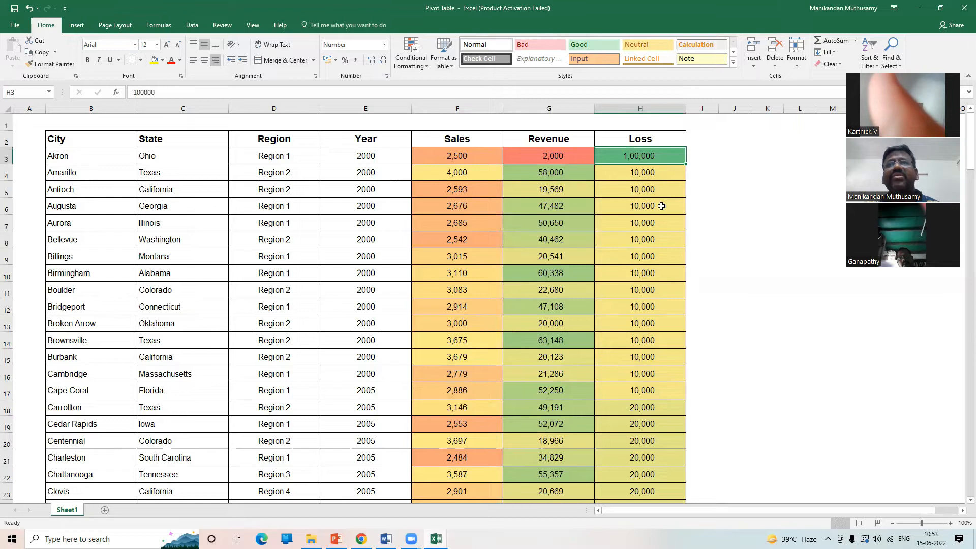
{"action": "left_click_drag", "start_coordinate": [653, 176], "coordinate": [645, 443]}
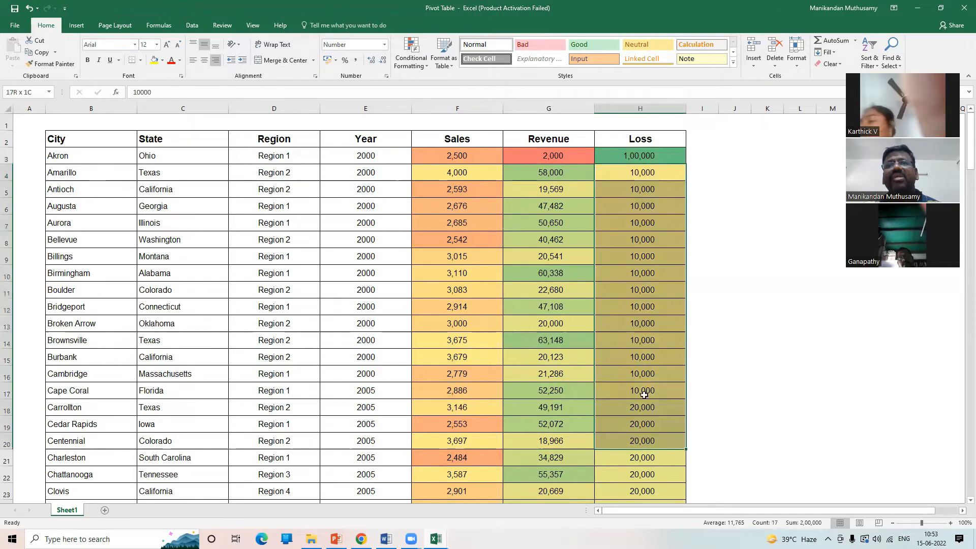
{"action": "scroll", "coordinate": [644, 376], "scroll_direction": "down", "scroll_amount": 5}
{"action": "left_click", "coordinate": [645, 356]}
{"action": "scroll", "coordinate": [645, 371], "scroll_direction": "down", "scroll_amount": 7}
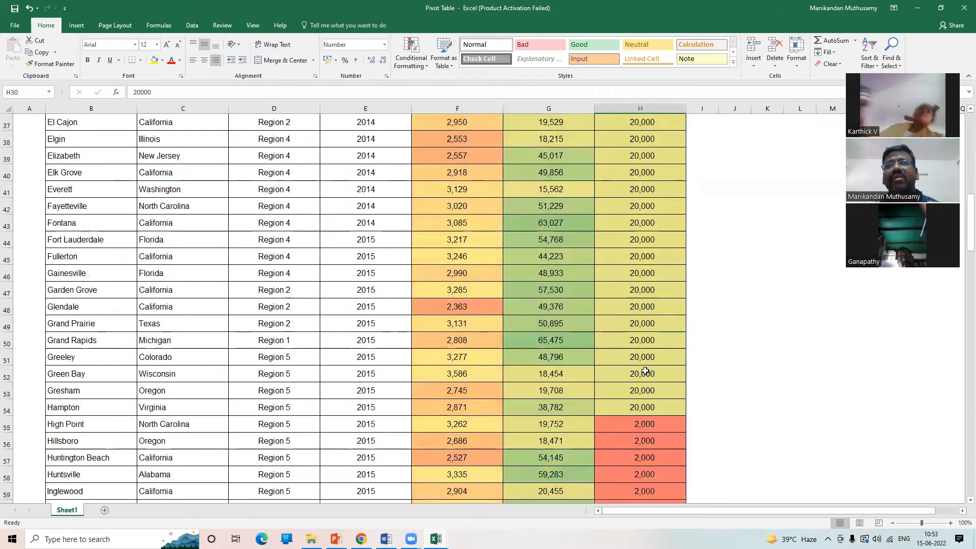
{"action": "scroll", "coordinate": [644, 371], "scroll_direction": "down", "scroll_amount": 5}
{"action": "scroll", "coordinate": [631, 372], "scroll_direction": "down", "scroll_amount": 3}
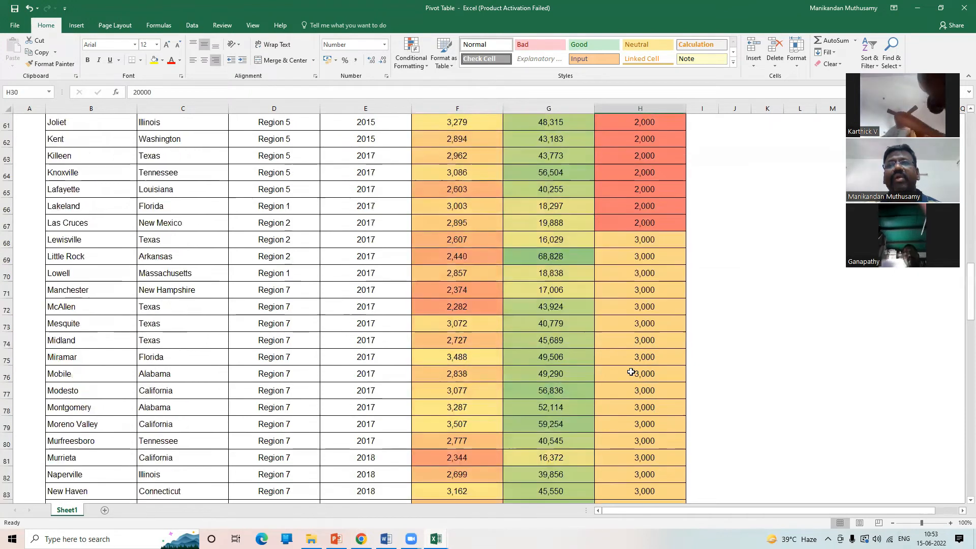
{"action": "scroll", "coordinate": [631, 372], "scroll_direction": "up", "scroll_amount": 4}
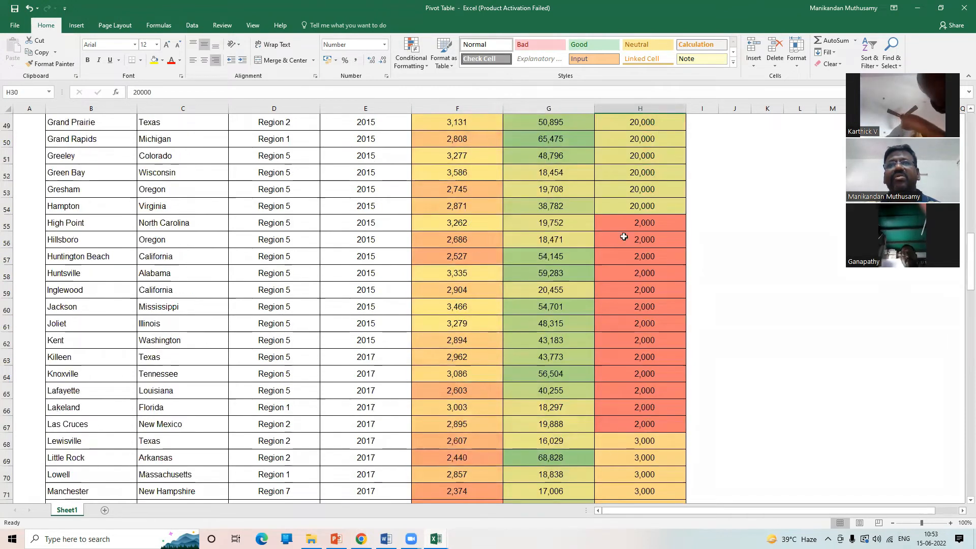
Examine the color scale shading of the Loss values in H55:H67, from High Point to Las Cruces
{"action": "left_click_drag", "start_coordinate": [642, 223], "coordinate": [640, 425]}
{"action": "left_click", "coordinate": [633, 222]}
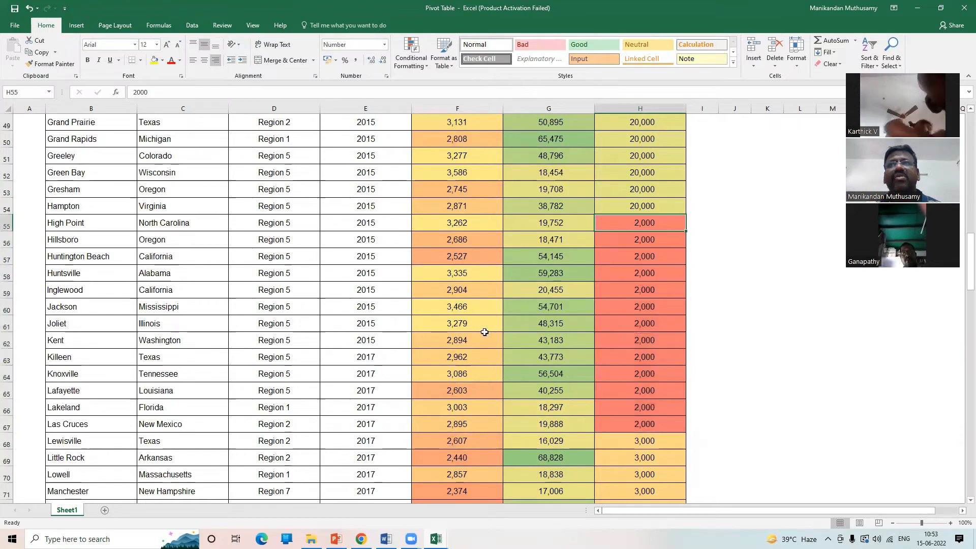
{"action": "scroll", "coordinate": [484, 332], "scroll_direction": "up", "scroll_amount": 16}
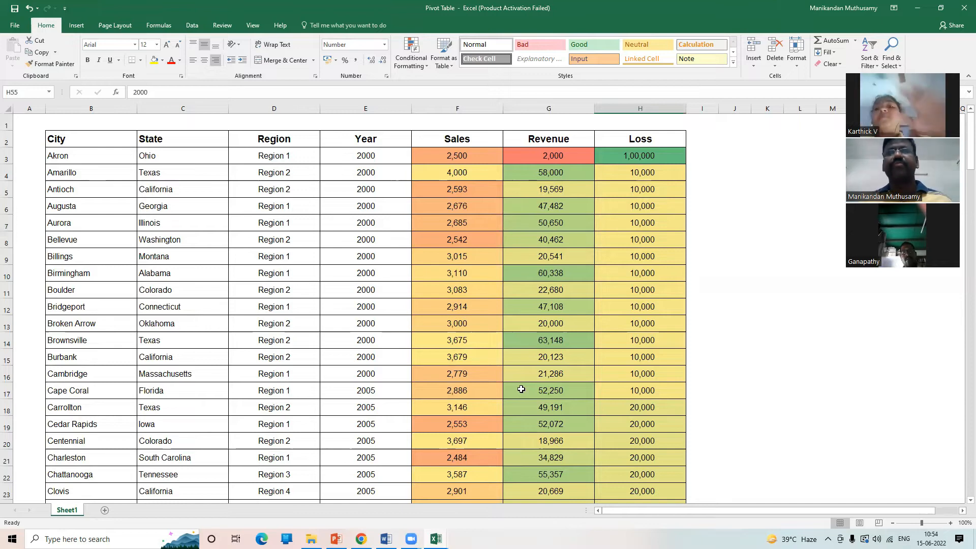
Preview other color scales on the Sales, Revenue and Loss values in F3:H152, then clear the conditional formatting rules from them
{"action": "key", "text": "ctrl+Home"}
{"action": "left_click", "coordinate": [475, 151]}
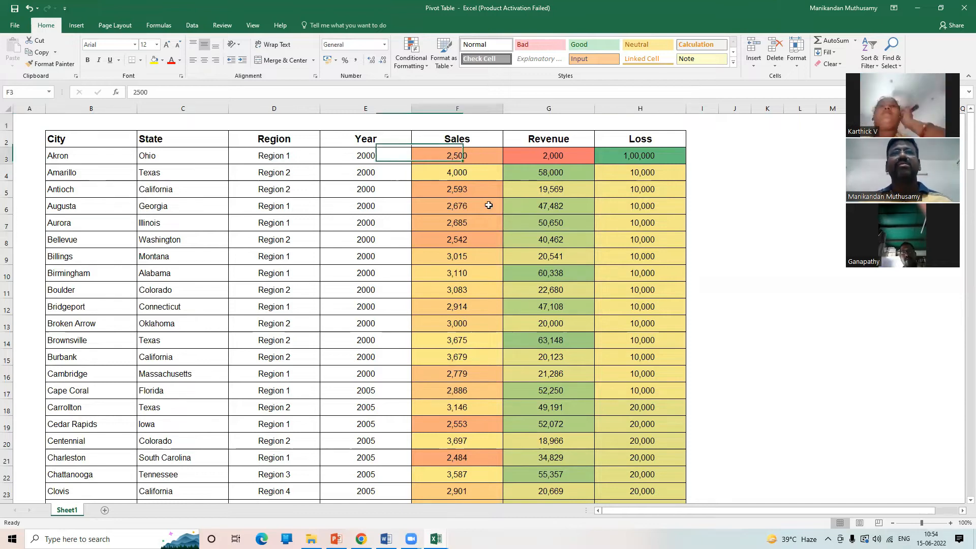
{"action": "key", "text": "shift+Right"}
{"action": "key", "text": "shift+Right"}
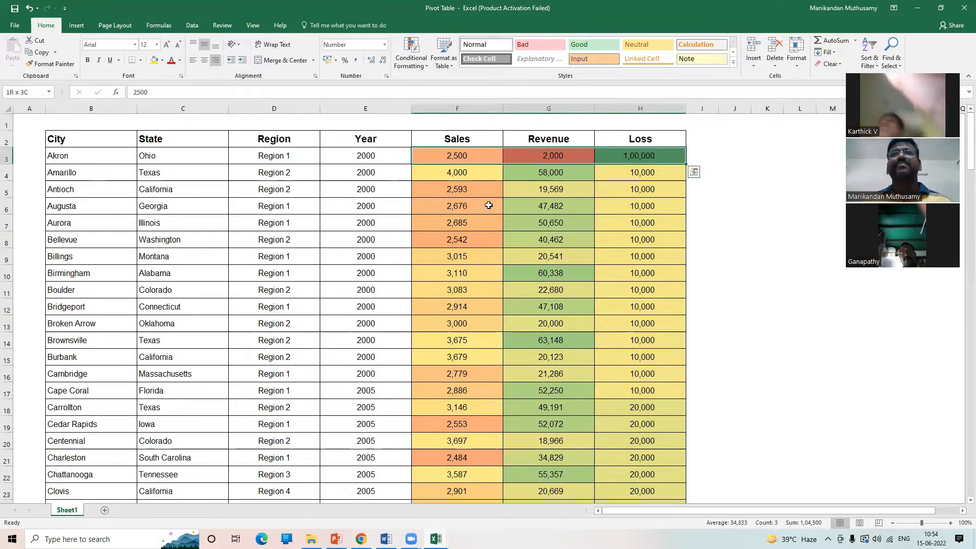
{"action": "key", "text": "ctrl+shift+Down"}
{"action": "left_click", "coordinate": [412, 59]}
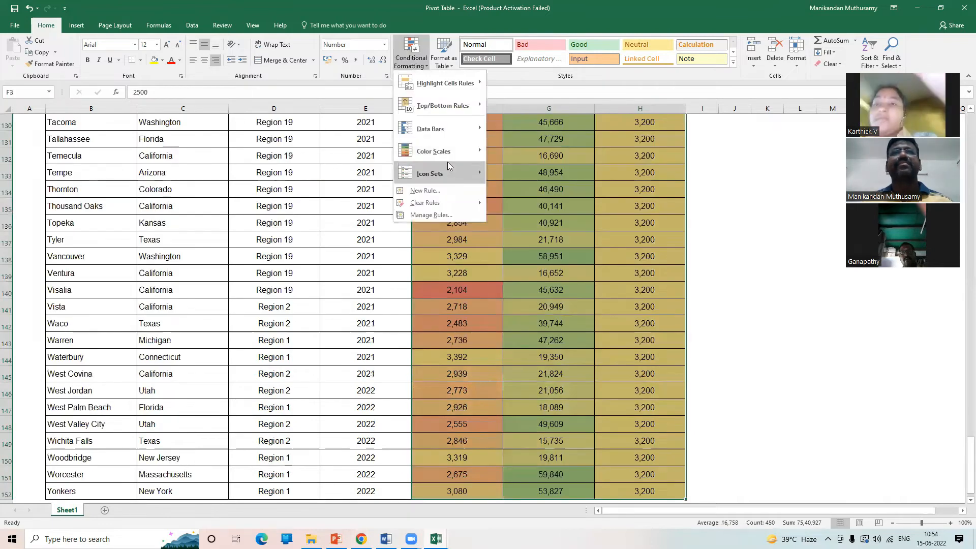
{"action": "mouse_move", "coordinate": [449, 150]}
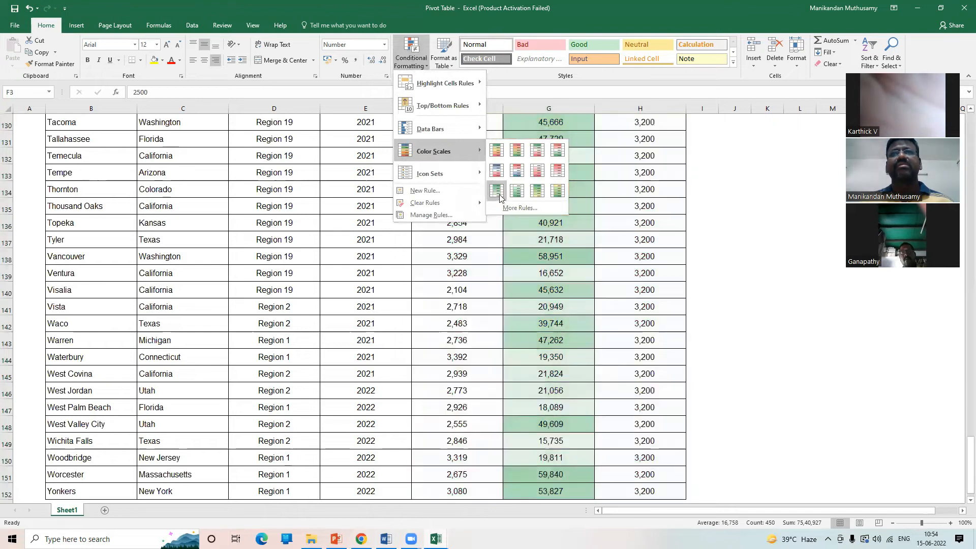
{"action": "left_click", "coordinate": [553, 197]}
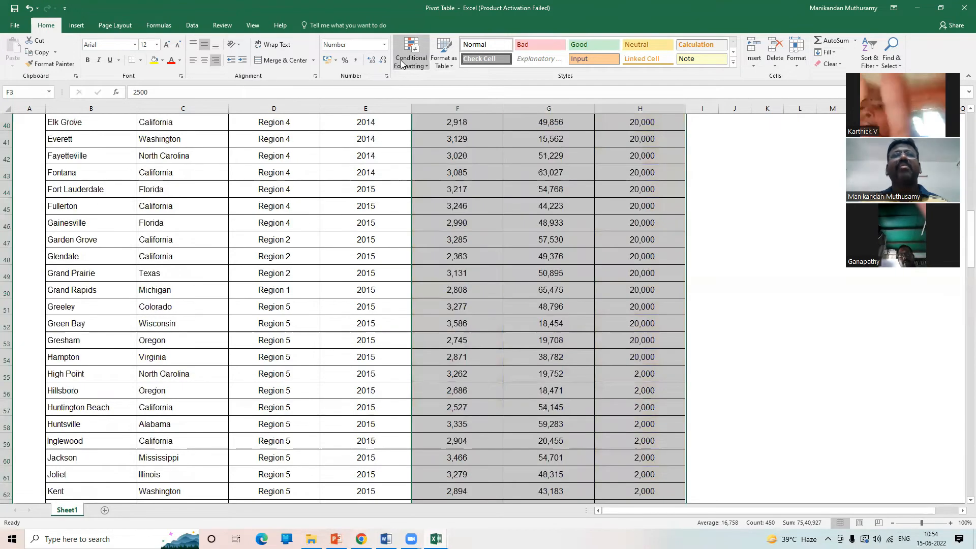
Apply blue gradient-fill data bars to the Sales, Revenue and Loss values in F3:H152
{"action": "left_click", "coordinate": [401, 61]}
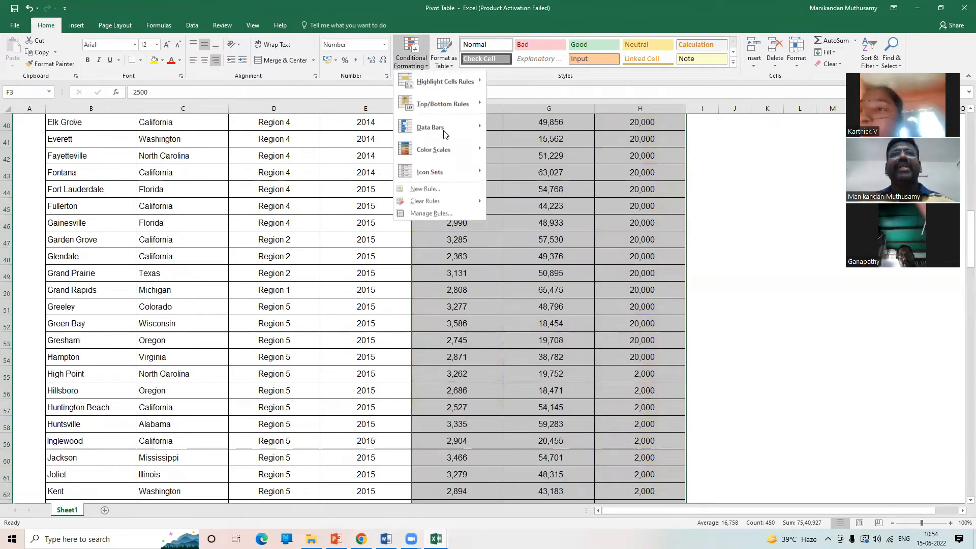
{"action": "mouse_move", "coordinate": [445, 134]}
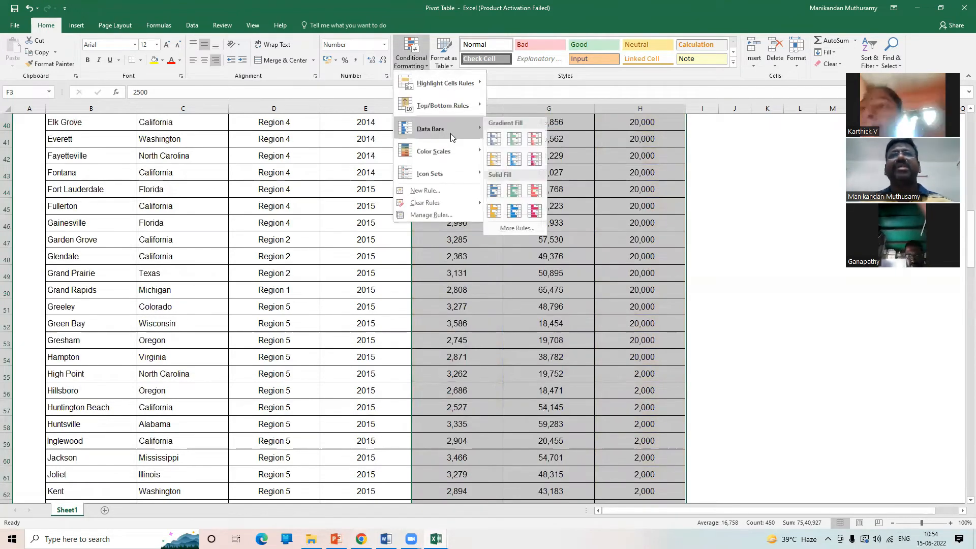
{"action": "left_click", "coordinate": [419, 63]}
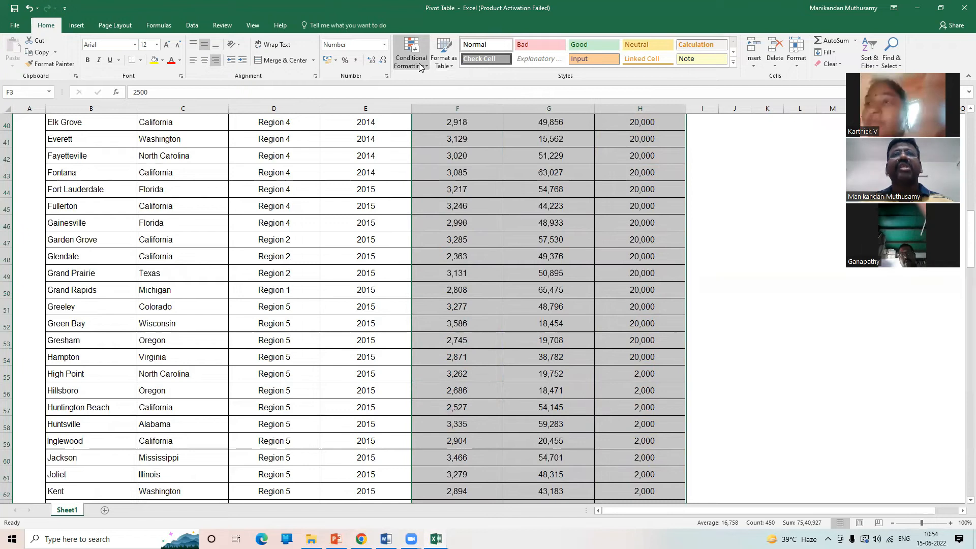
{"action": "left_click", "coordinate": [419, 63]}
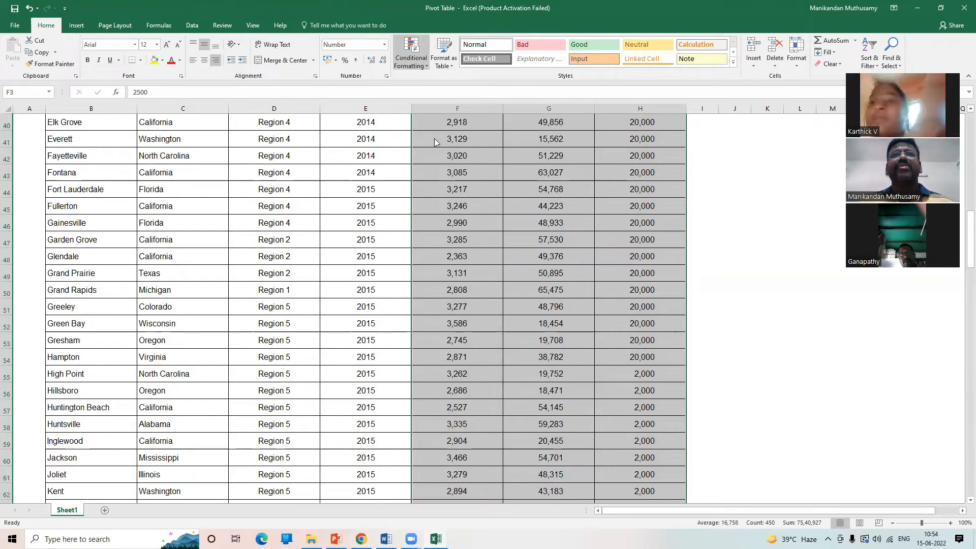
{"action": "mouse_move", "coordinate": [480, 133]}
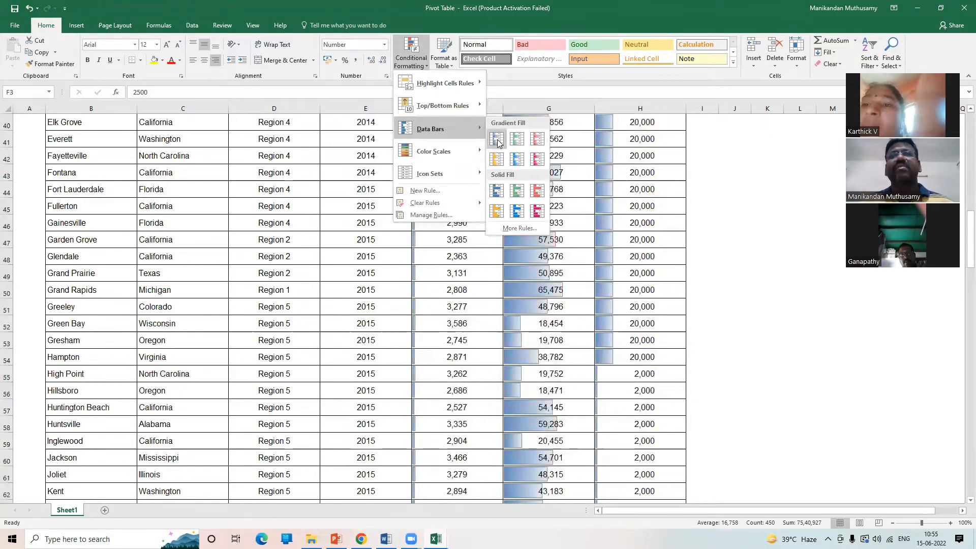
{"action": "scroll", "coordinate": [499, 251], "scroll_direction": "up", "scroll_amount": 13}
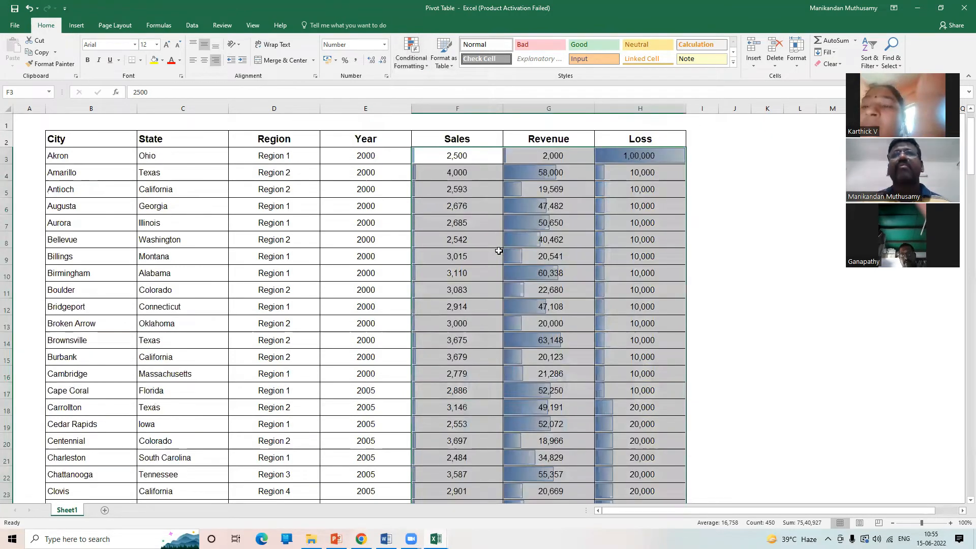
Compare the data bar lengths of Akron's Revenue and Loss with the bars in the rows down the table
{"action": "key", "text": "ctrl+Home"}
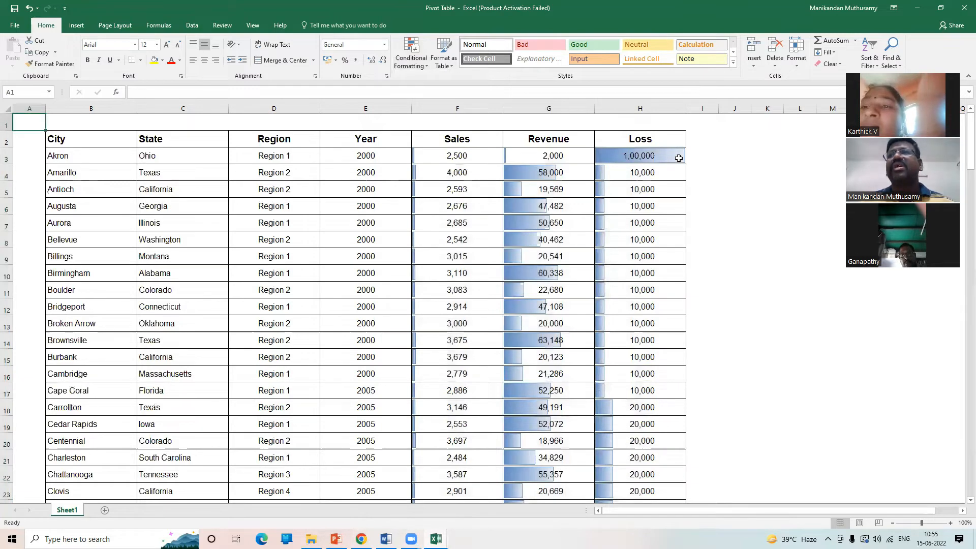
{"action": "left_click", "coordinate": [565, 157]}
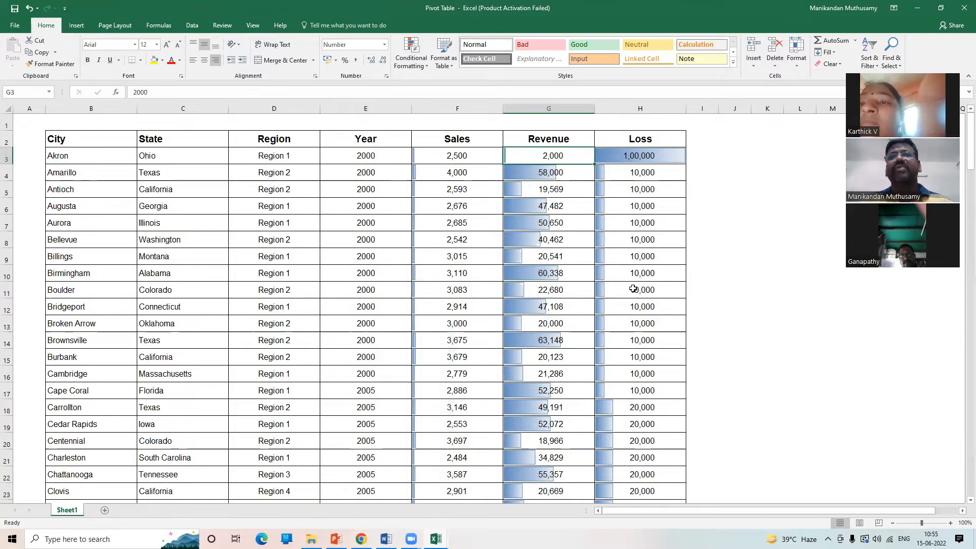
{"action": "scroll", "coordinate": [631, 290], "scroll_direction": "down", "scroll_amount": 8}
{"action": "scroll", "coordinate": [634, 295], "scroll_direction": "down", "scroll_amount": 13}
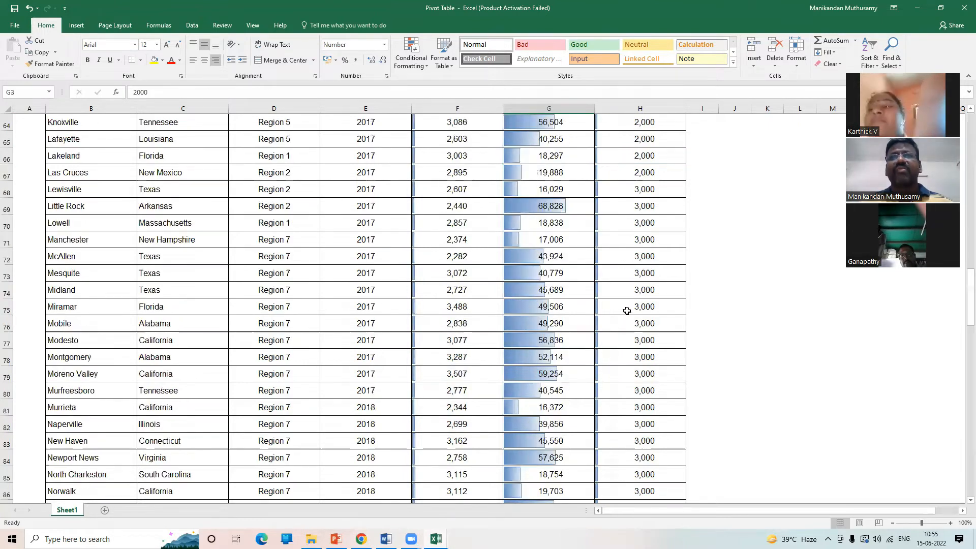
{"action": "scroll", "coordinate": [627, 311], "scroll_direction": "down", "scroll_amount": 20}
{"action": "scroll", "coordinate": [626, 311], "scroll_direction": "up", "scroll_amount": 15}
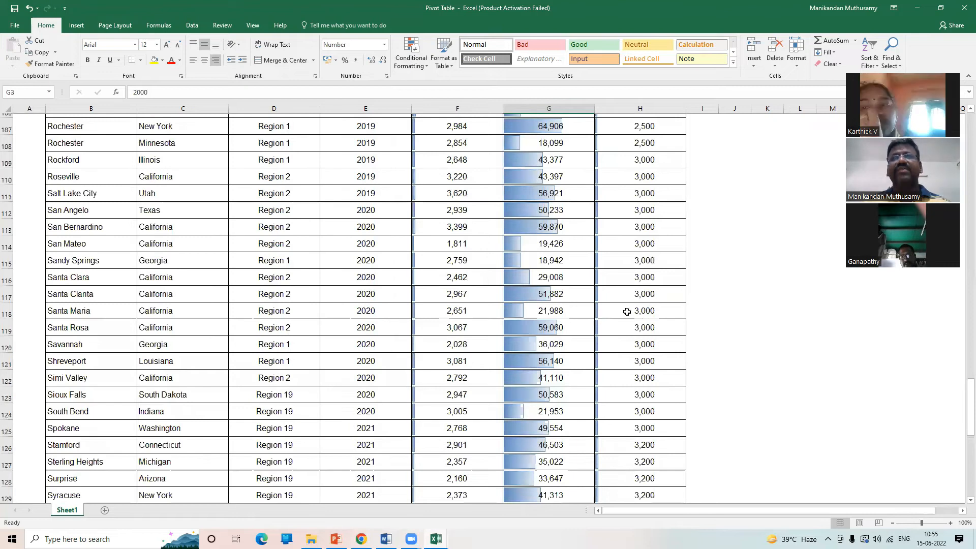
{"action": "scroll", "coordinate": [626, 311], "scroll_direction": "up", "scroll_amount": 5}
{"action": "key", "text": "ctrl+Home"}
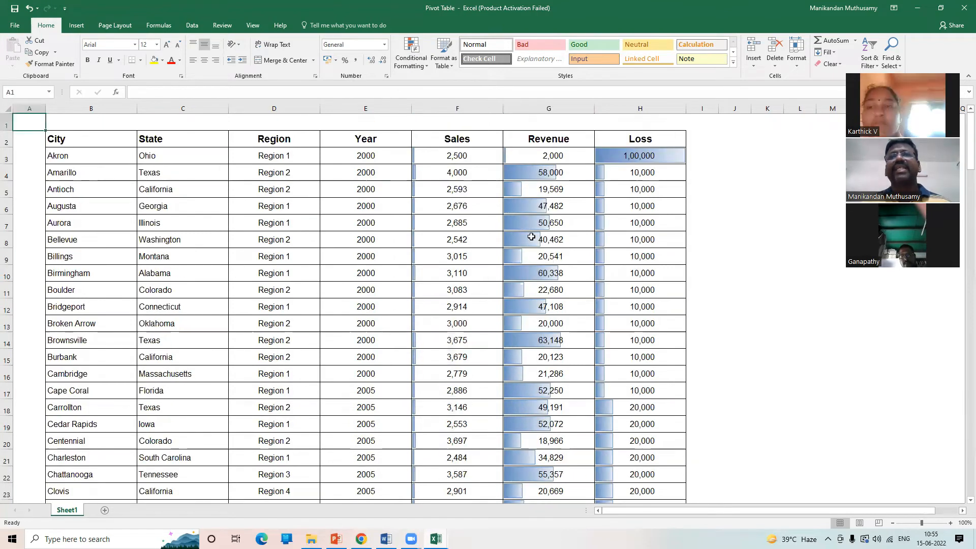
Copy the Sales, Revenue and Loss values with their data bars from F3:H152
{"action": "left_click", "coordinate": [465, 157]}
{"action": "scroll", "coordinate": [624, 400], "scroll_direction": "down", "scroll_amount": 18}
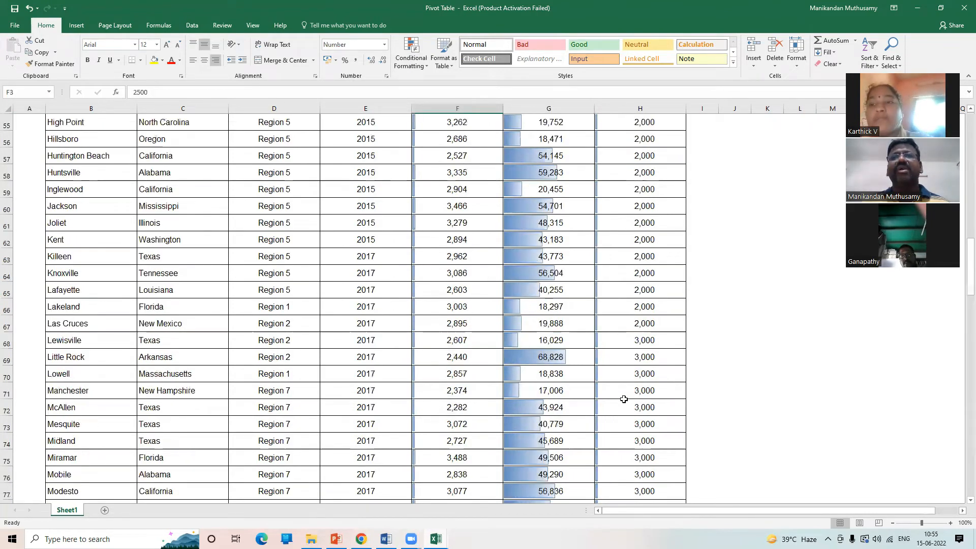
{"action": "scroll", "coordinate": [624, 399], "scroll_direction": "down", "scroll_amount": 11}
{"action": "scroll", "coordinate": [624, 400], "scroll_direction": "down", "scroll_amount": 17}
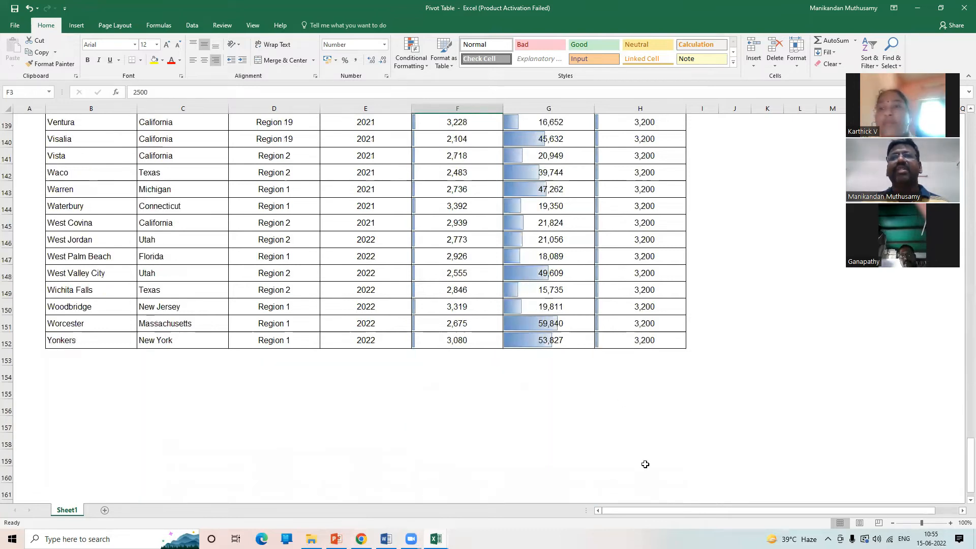
{"action": "scroll", "coordinate": [636, 442], "scroll_direction": "up", "scroll_amount": 4}
{"action": "scroll", "coordinate": [628, 402], "scroll_direction": "down", "scroll_amount": 3}
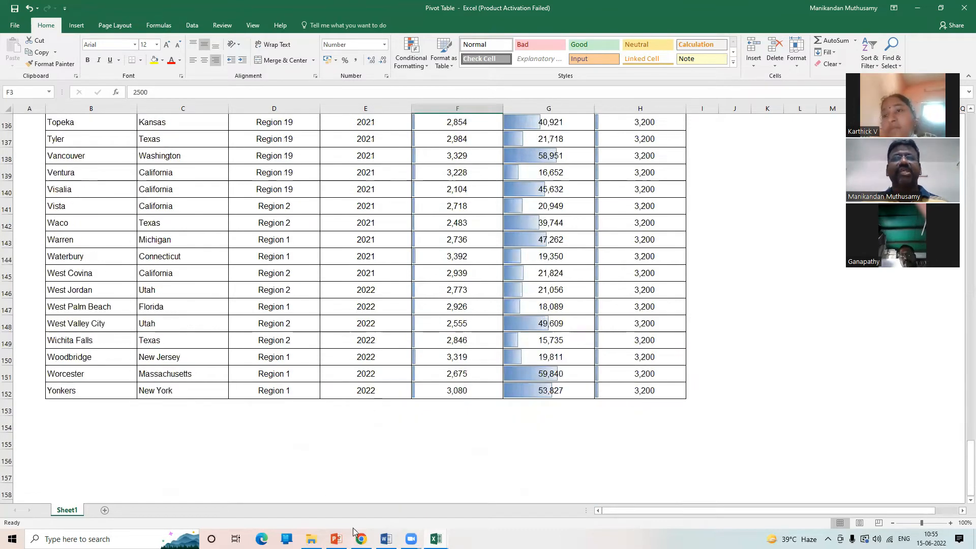
{"action": "key", "text": "ctrl+shift+End"}
{"action": "key", "text": "ctrl+c"}
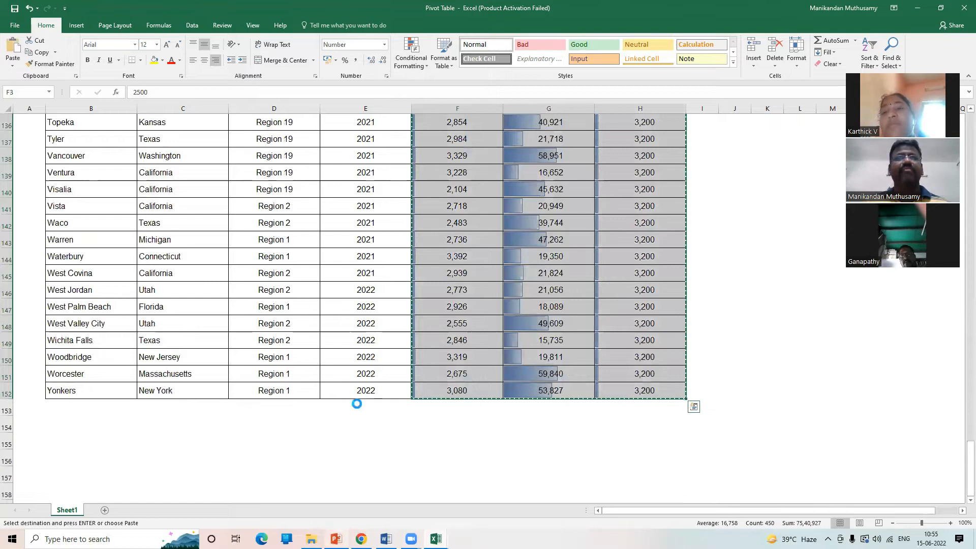
Switch to PowerPoint, delete the title and subtitle placeholders, and paste the copied cells onto the slide
{"action": "key", "text": "alt+Tab"}
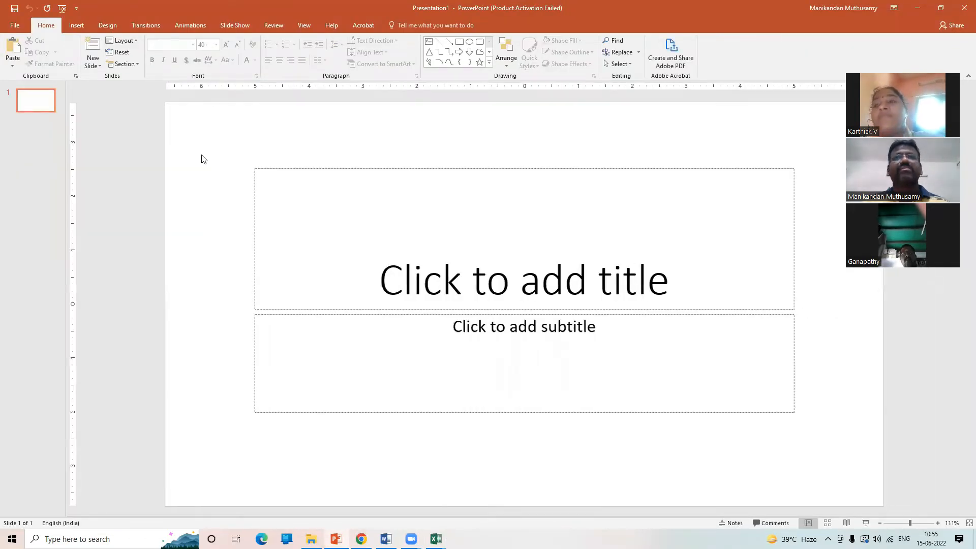
{"action": "left_click_drag", "start_coordinate": [198, 154], "coordinate": [795, 462]}
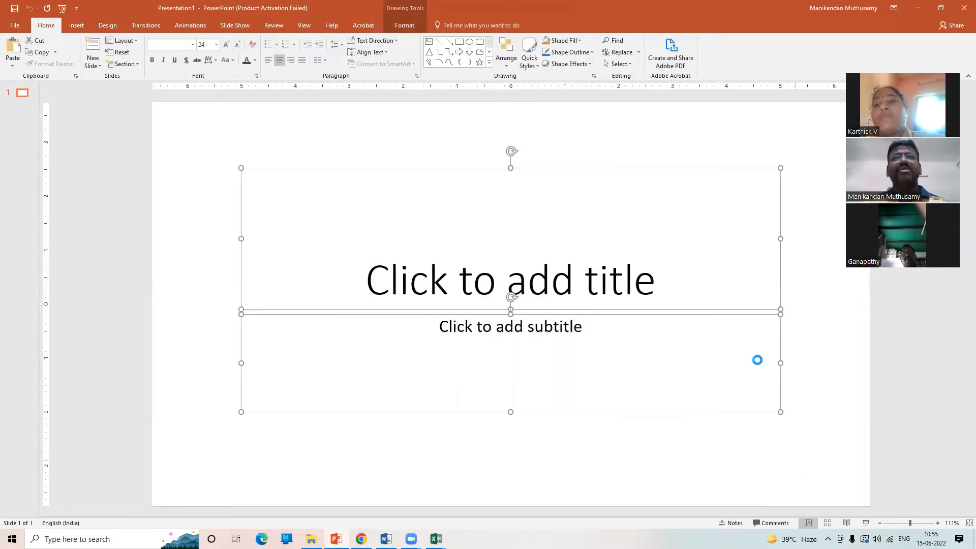
{"action": "key", "text": "Delete"}
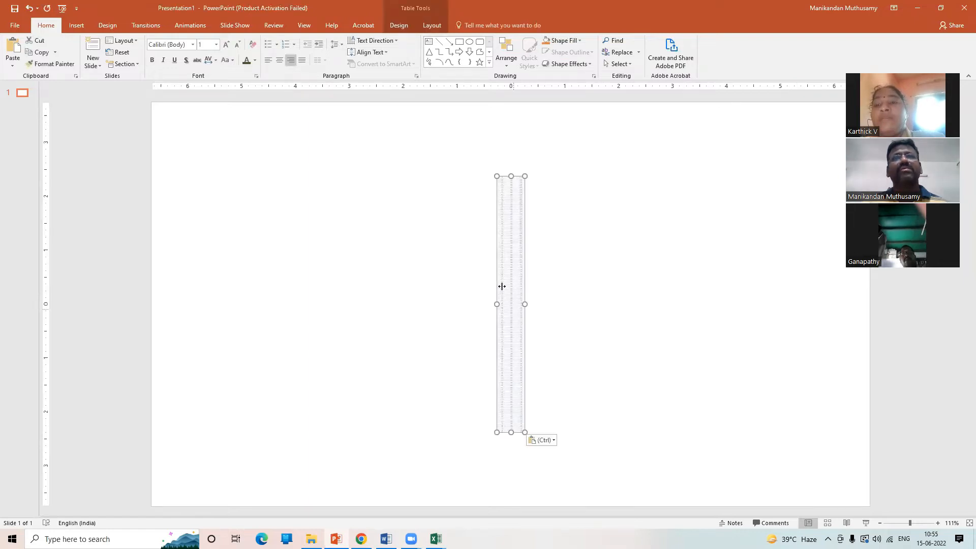
Set the font size of the whole pasted table to 12
{"action": "scroll", "coordinate": [502, 286], "scroll_direction": "up", "scroll_amount": 10, "text": "ctrl"}
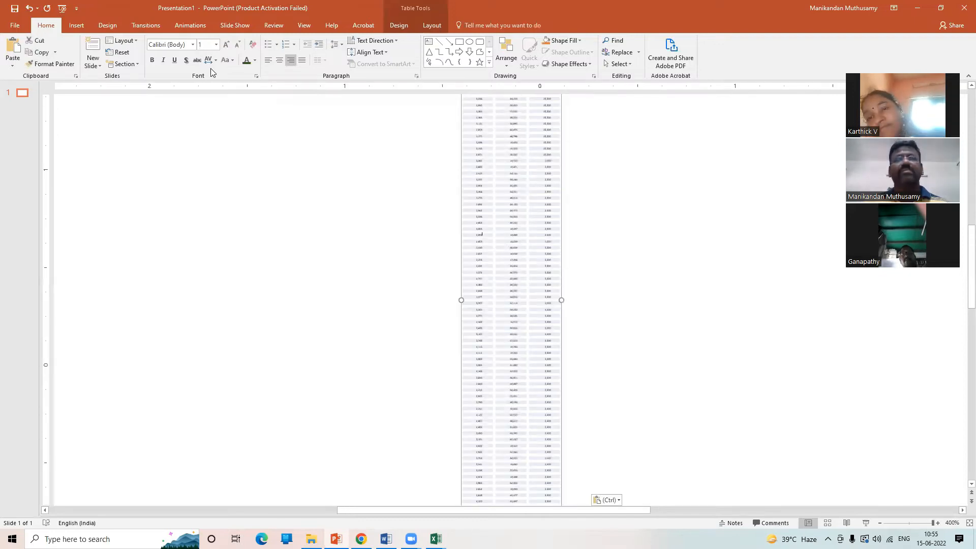
{"action": "key", "text": "ctrl+a"}
{"action": "type", "text": "12"}
{"action": "key", "text": "Return"}
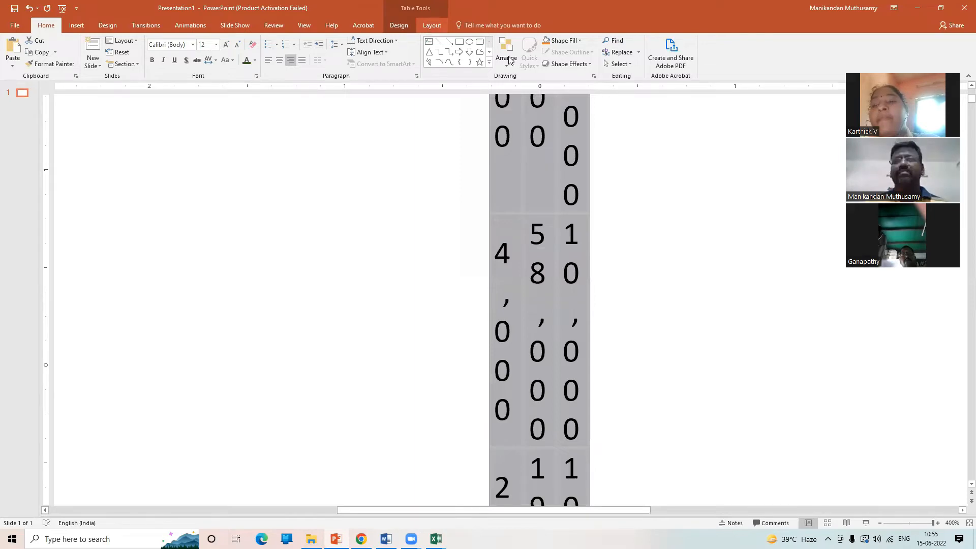
Set the pasted table's overall width to 10 inches and check its rows down to the last one
{"action": "left_click", "coordinate": [432, 25]}
{"action": "left_click", "coordinate": [502, 52]}
{"action": "type", "text": "10"}
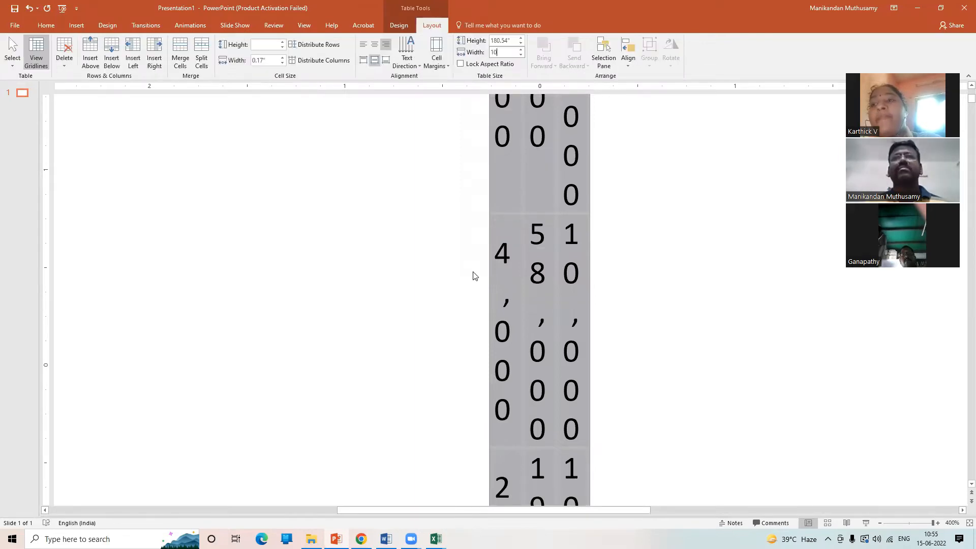
{"action": "key", "text": "Return"}
{"action": "scroll", "coordinate": [473, 278], "scroll_direction": "down", "scroll_amount": 10}
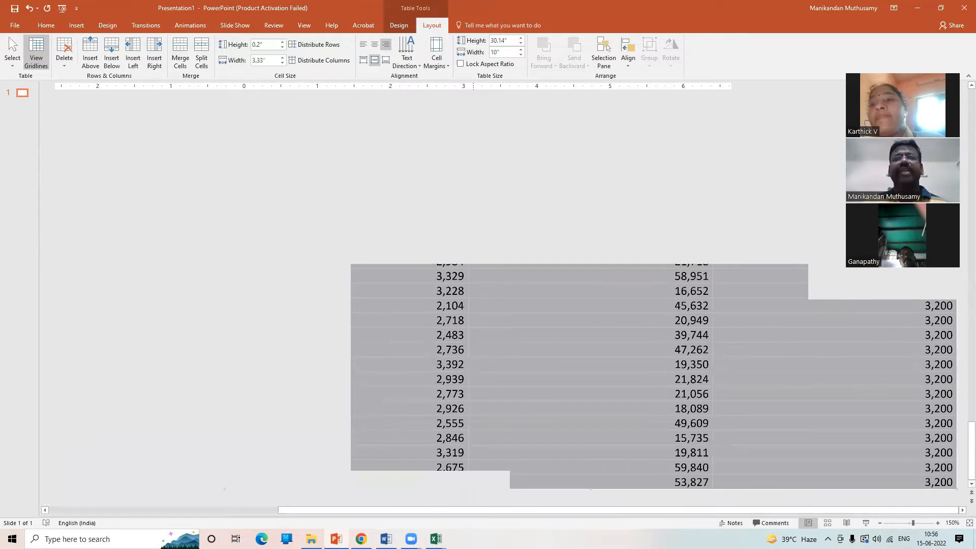
{"action": "scroll", "coordinate": [472, 278], "scroll_direction": "down", "scroll_amount": 3}
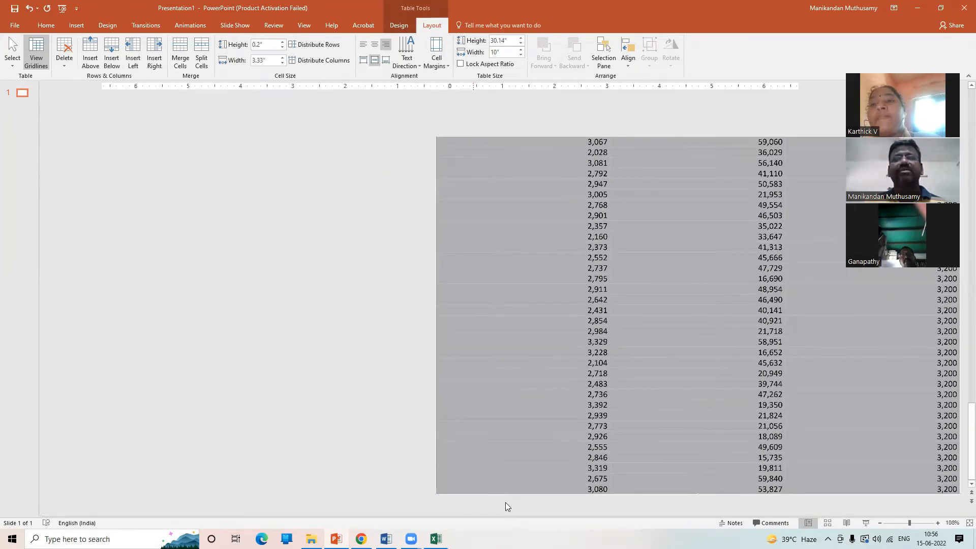
Switch back to the Pivot Table workbook in Excel and cancel the pending copy of the cells
{"action": "mouse_move", "coordinate": [436, 538]}
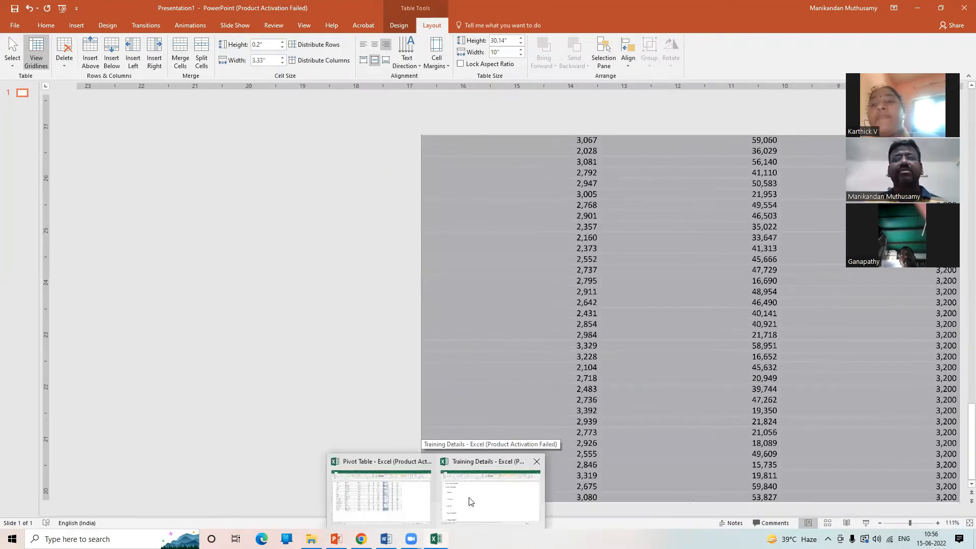
{"action": "left_click", "coordinate": [390, 494]}
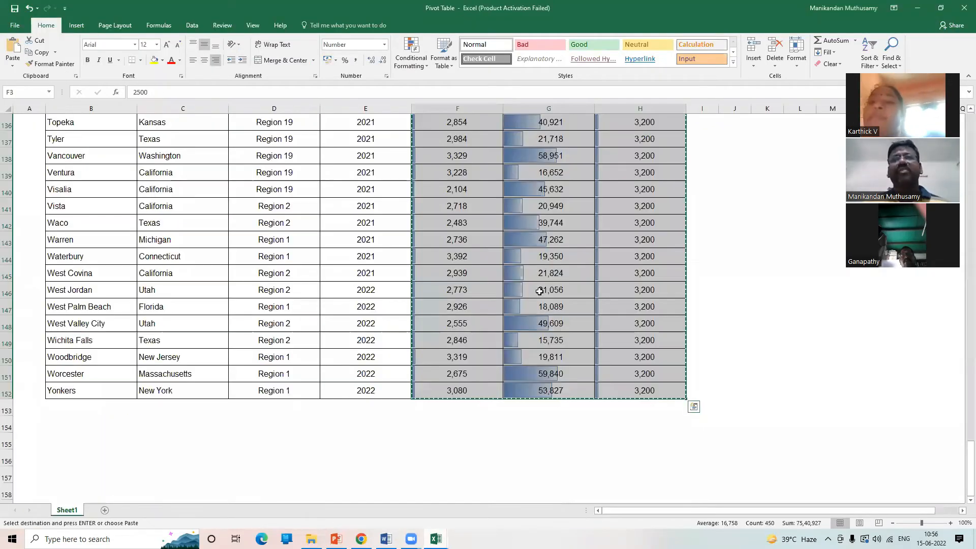
{"action": "key", "text": "Escape"}
{"action": "key", "text": "ctrl+Home"}
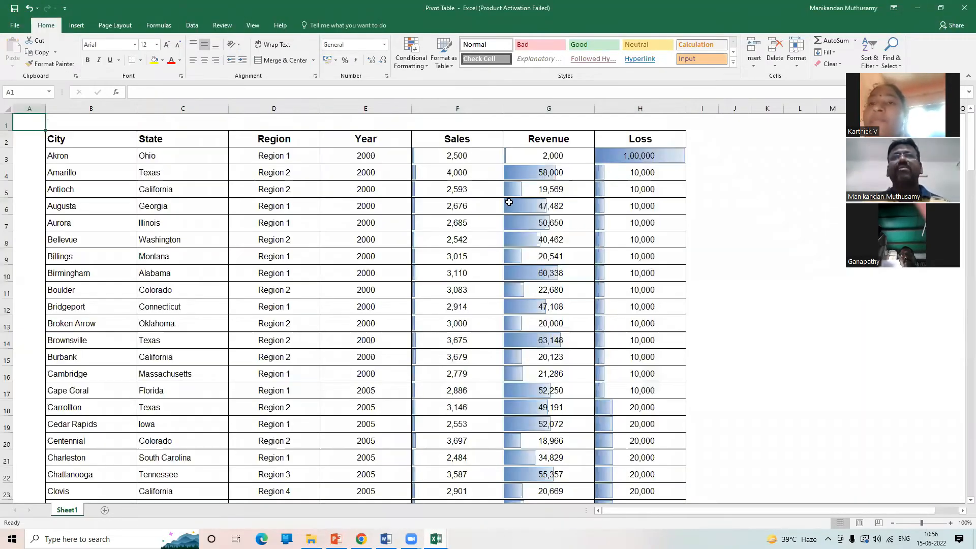
Examine the data bars of Akron's Sales in F3 and Amarillo's Revenue in G4
{"action": "left_click", "coordinate": [476, 157]}
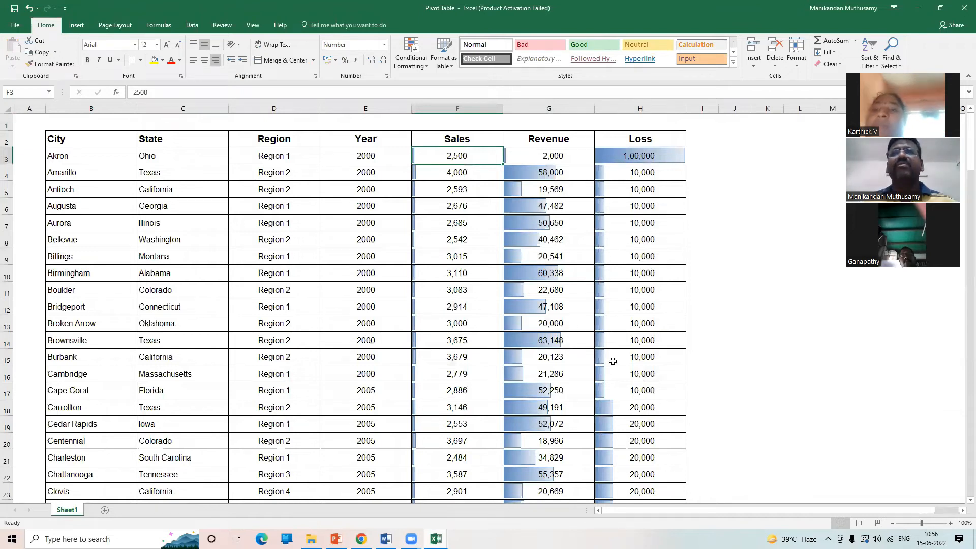
{"action": "key", "text": "Right"}
{"action": "key", "text": "Down"}
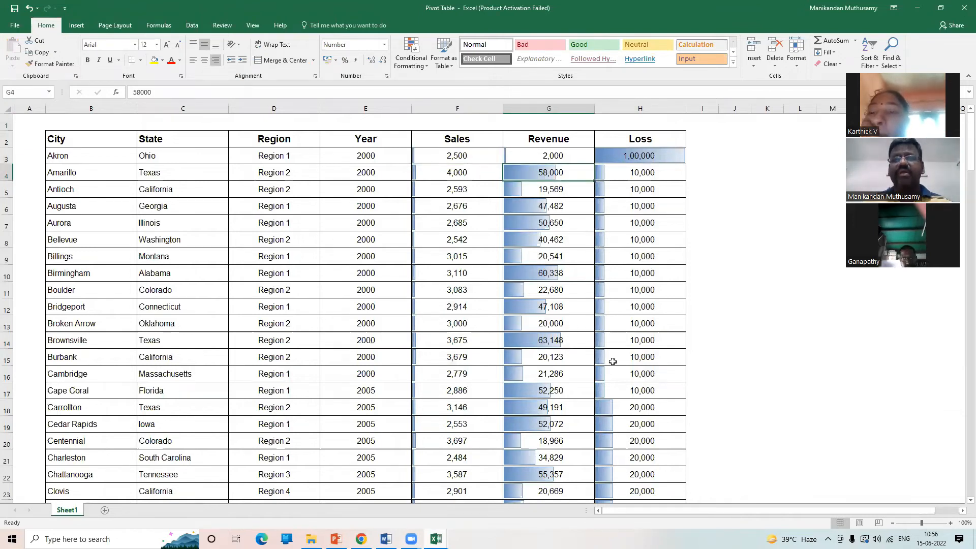
Set Amarillo's Revenue in G4 to 5,000 and Bridgeport's Sales in F12 to 50000
{"action": "type", "text": "5"}
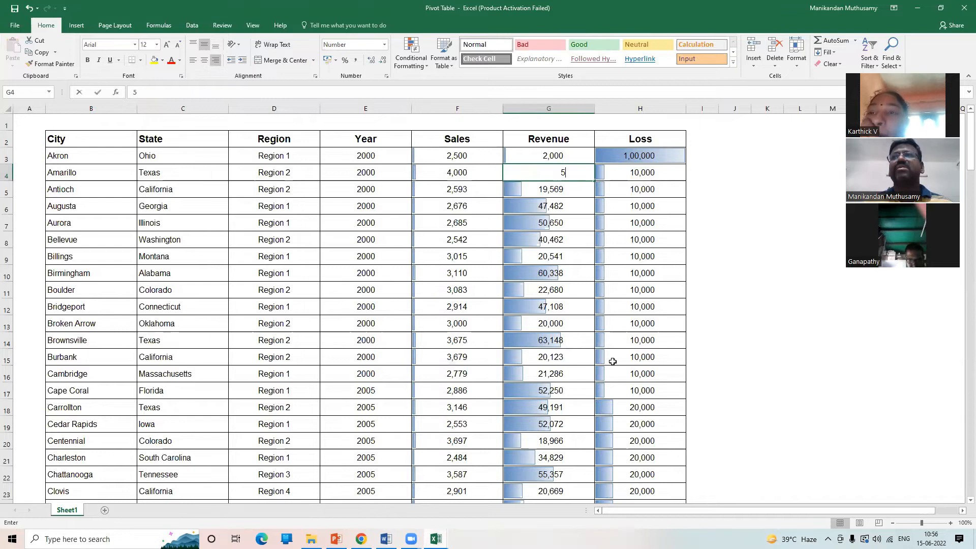
{"action": "type", "text": ",000"}
{"action": "key", "text": "Return"}
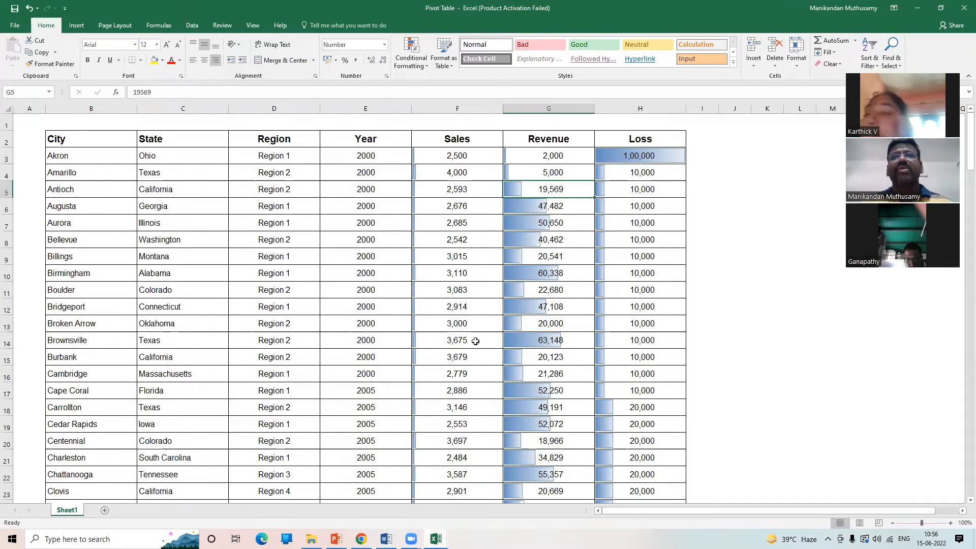
{"action": "left_click", "coordinate": [468, 307]}
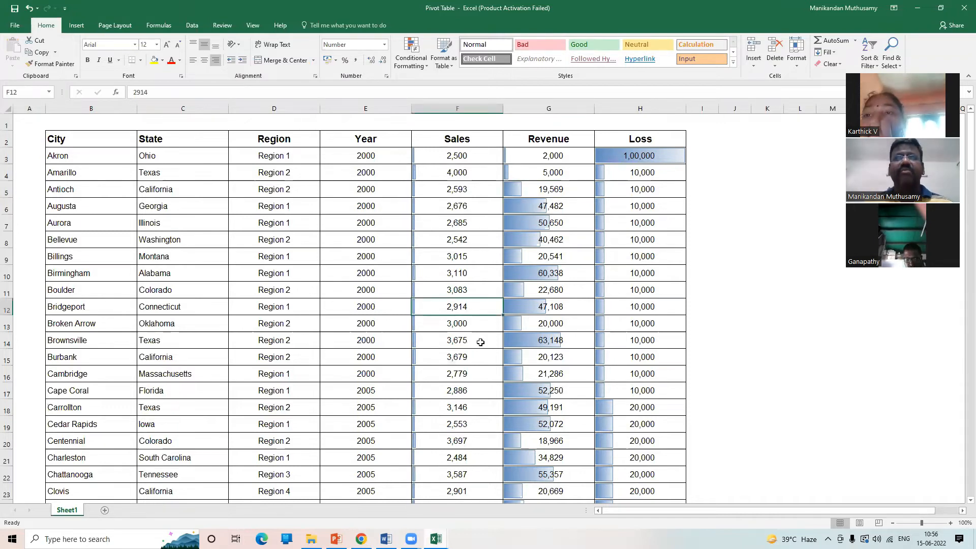
{"action": "type", "text": "50000"}
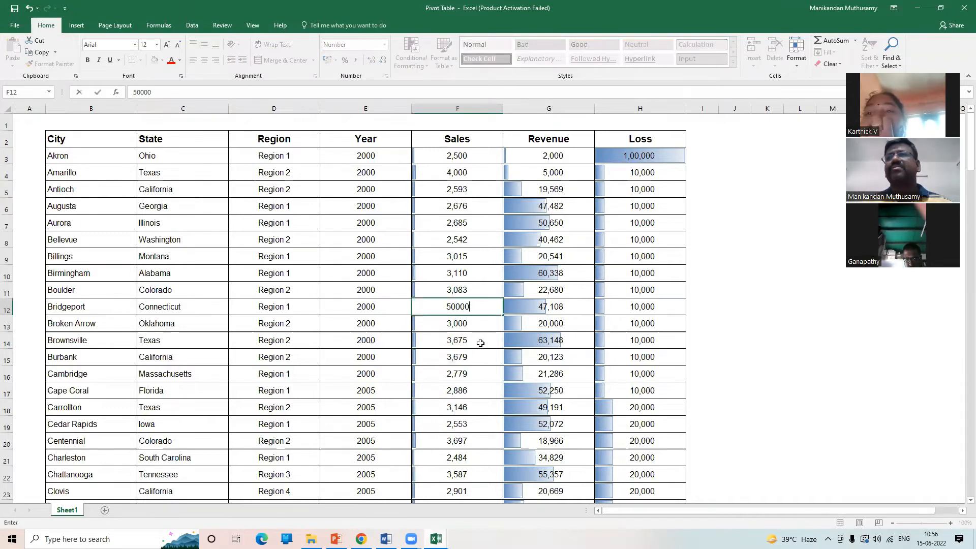
{"action": "key", "text": "Return"}
Apply solid-fill blue data bars to all Sales, Revenue and Loss values from F3 down to the last row
{"action": "left_click", "coordinate": [448, 153]}
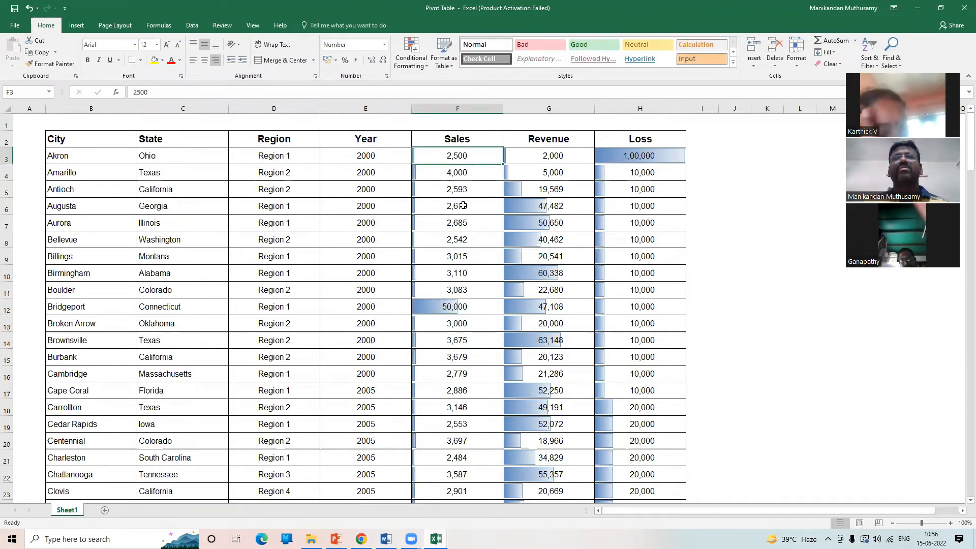
{"action": "key", "text": "ctrl+shift+Right"}
{"action": "key", "text": "ctrl+shift+Down"}
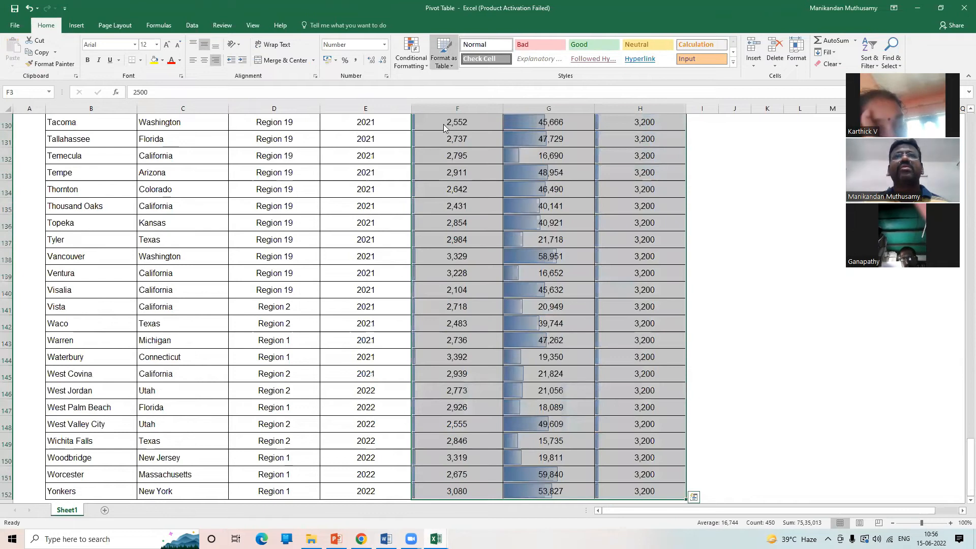
{"action": "left_click", "coordinate": [411, 54]}
{"action": "mouse_move", "coordinate": [446, 128]}
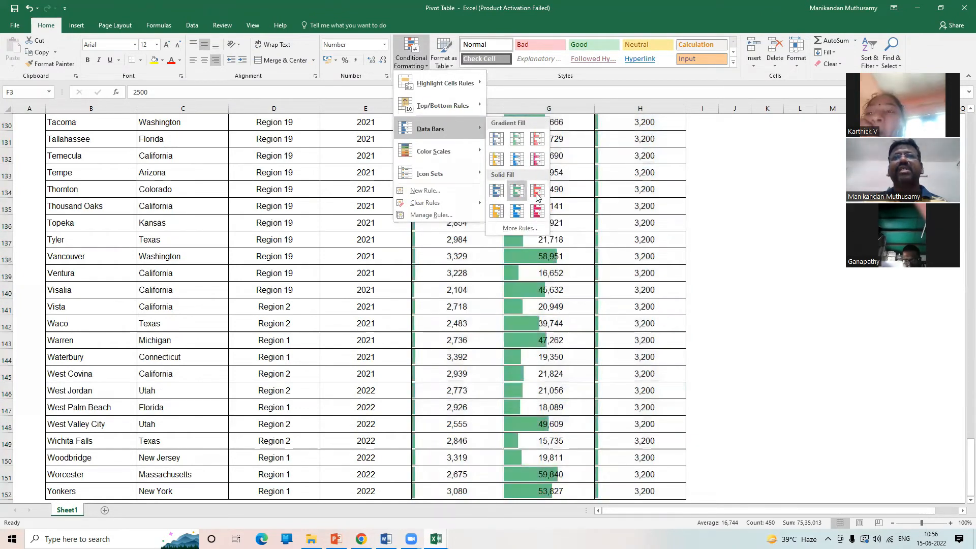
{"action": "left_click", "coordinate": [495, 200]}
{"action": "left_click", "coordinate": [537, 223]}
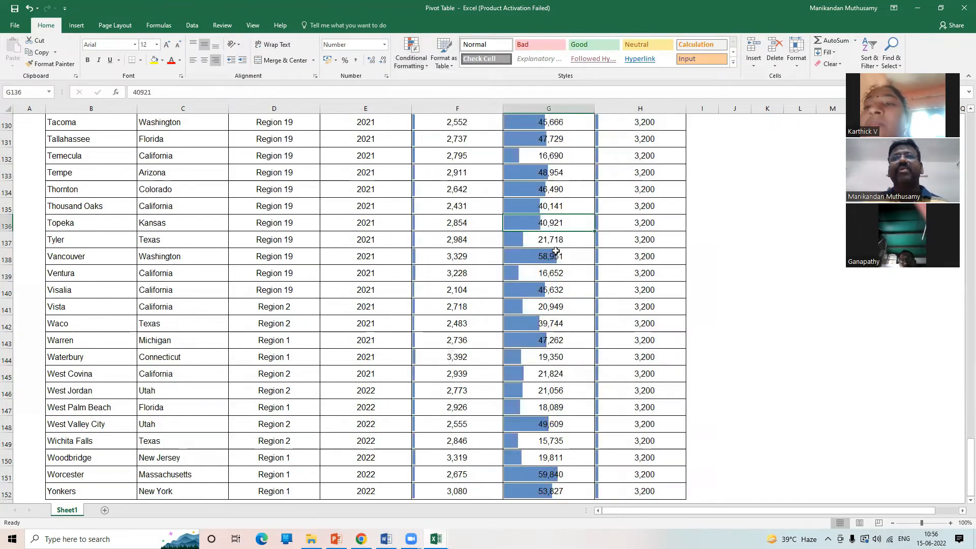
Set Pearland's Revenue in G96 to 100000
{"action": "scroll", "coordinate": [555, 251], "scroll_direction": "up", "scroll_amount": 10}
{"action": "scroll", "coordinate": [559, 307], "scroll_direction": "up", "scroll_amount": 5}
{"action": "left_click", "coordinate": [562, 294]}
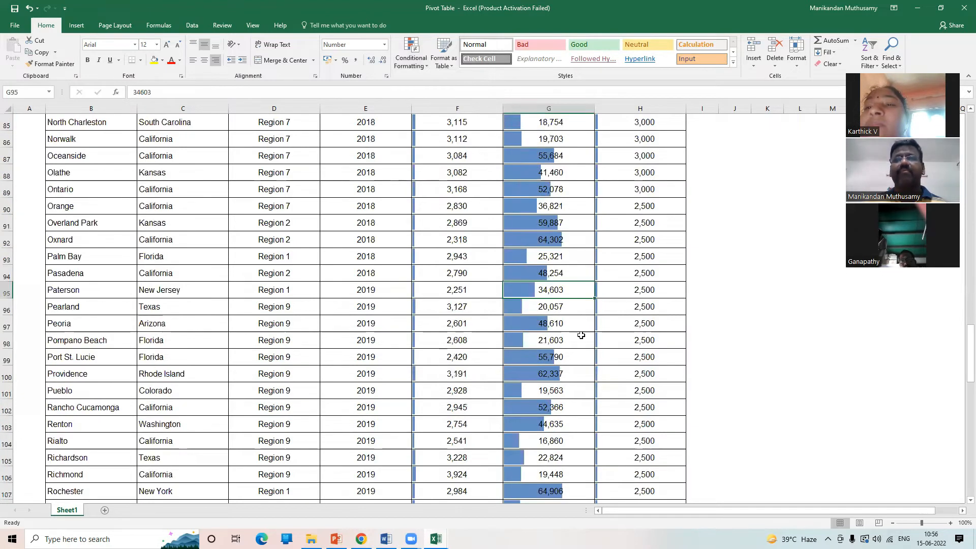
{"action": "key", "text": "Down"}
{"action": "type", "text": "100000"}
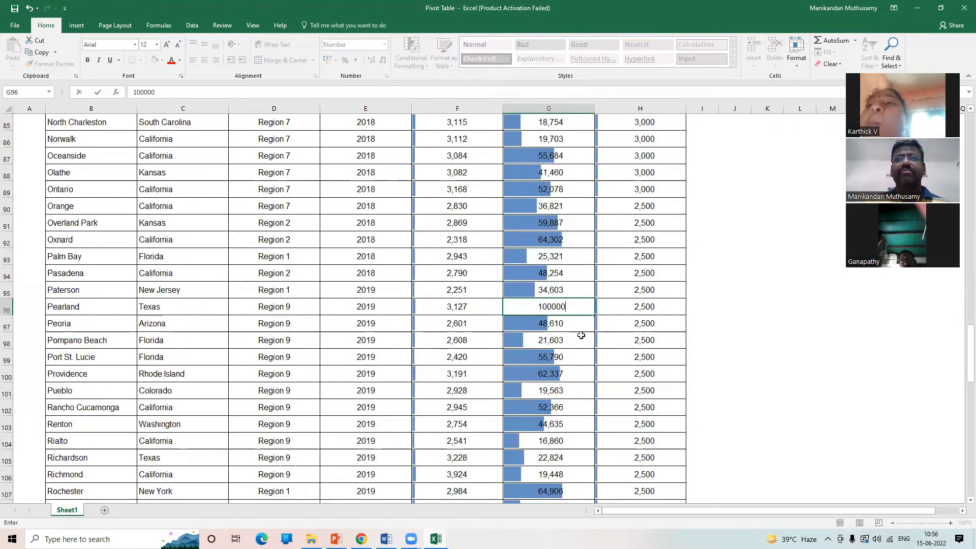
{"action": "key", "text": "Return"}
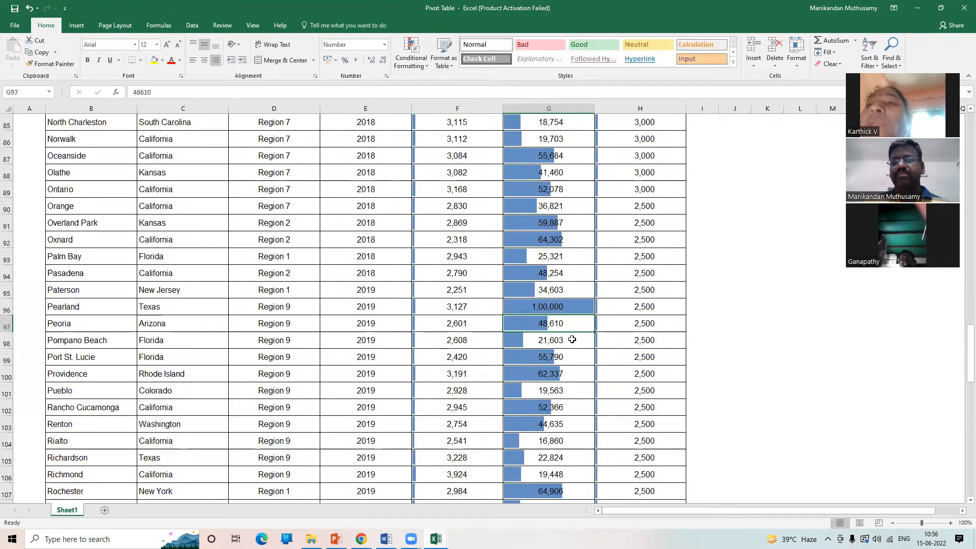
Change Pearland's Revenue in G96 to 80,000
{"action": "key", "text": "Up"}
{"action": "type", "text": "80,000"}
{"action": "key", "text": "Return"}
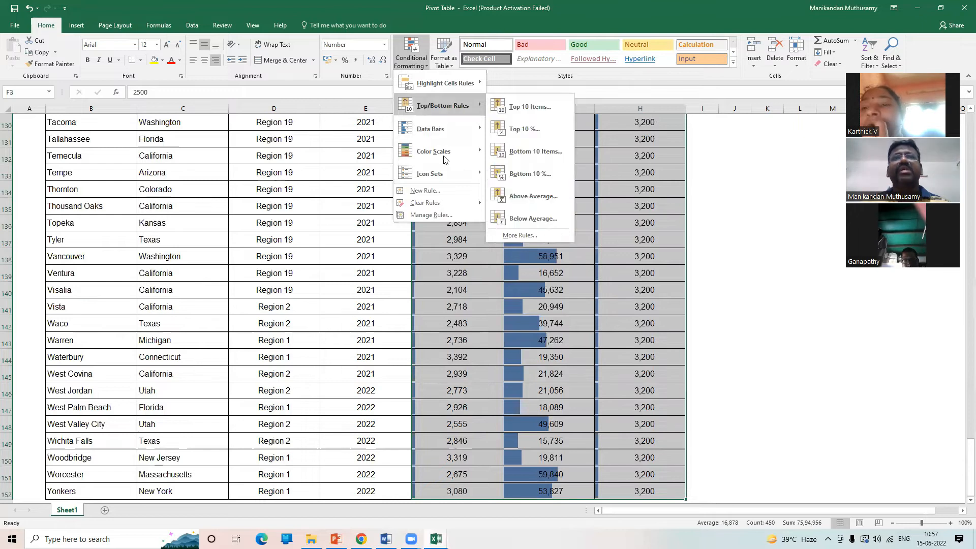
Clear the conditional formatting rules from all selected Sales, Revenue and Loss cells
{"action": "mouse_move", "coordinate": [450, 108]}
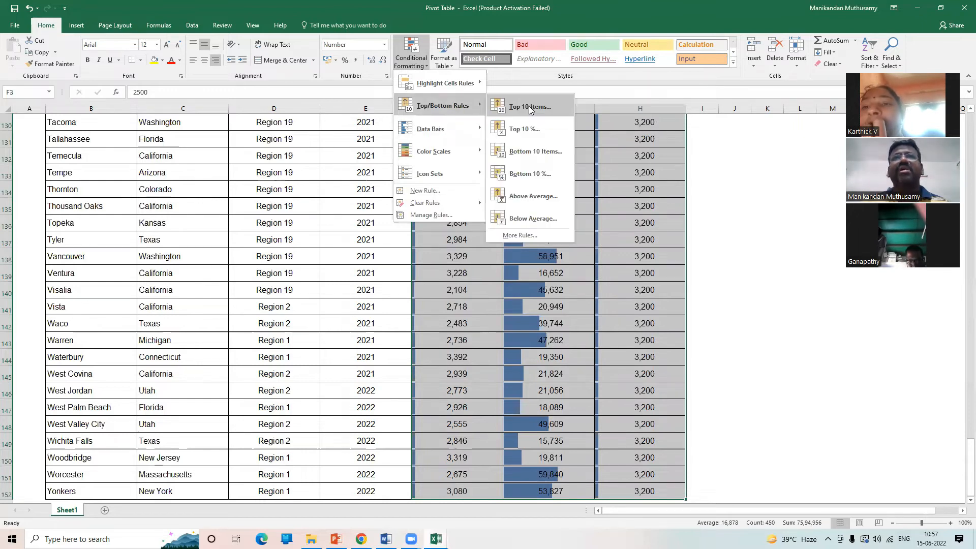
{"action": "left_click", "coordinate": [531, 111]}
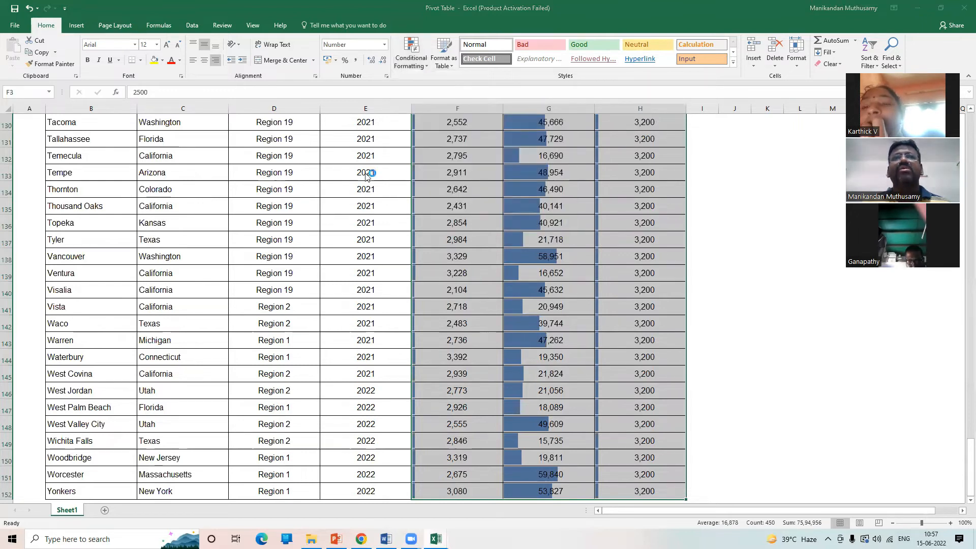
{"action": "left_click", "coordinate": [425, 61]}
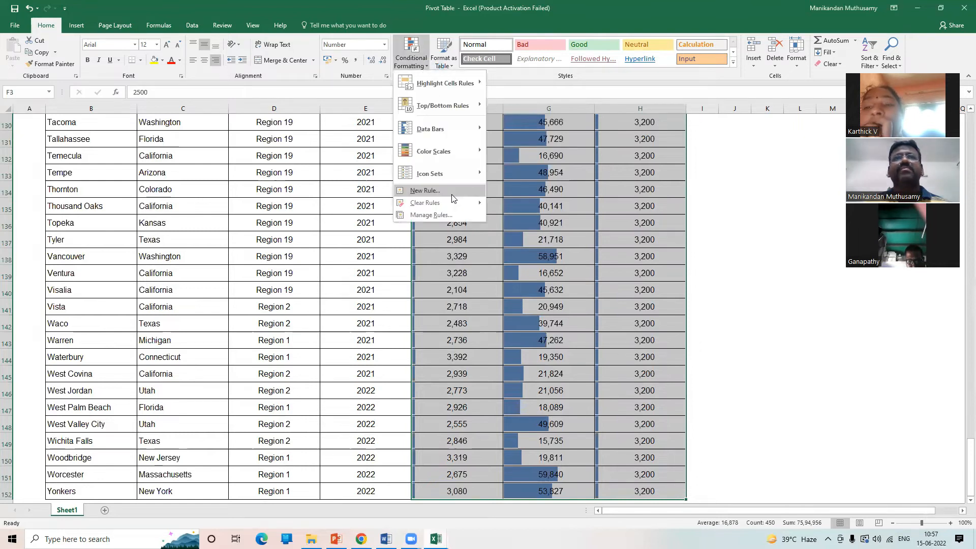
{"action": "mouse_move", "coordinate": [450, 203]}
{"action": "left_click", "coordinate": [524, 202]}
Start a Top 10 Items rule on the selected cells with a custom format using a green background fill
{"action": "left_click", "coordinate": [411, 60]}
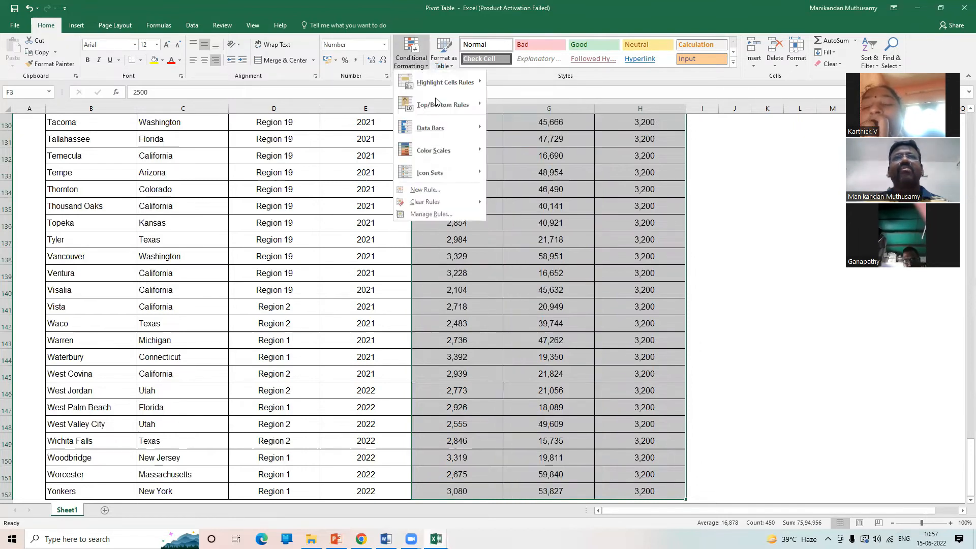
{"action": "mouse_move", "coordinate": [440, 104]}
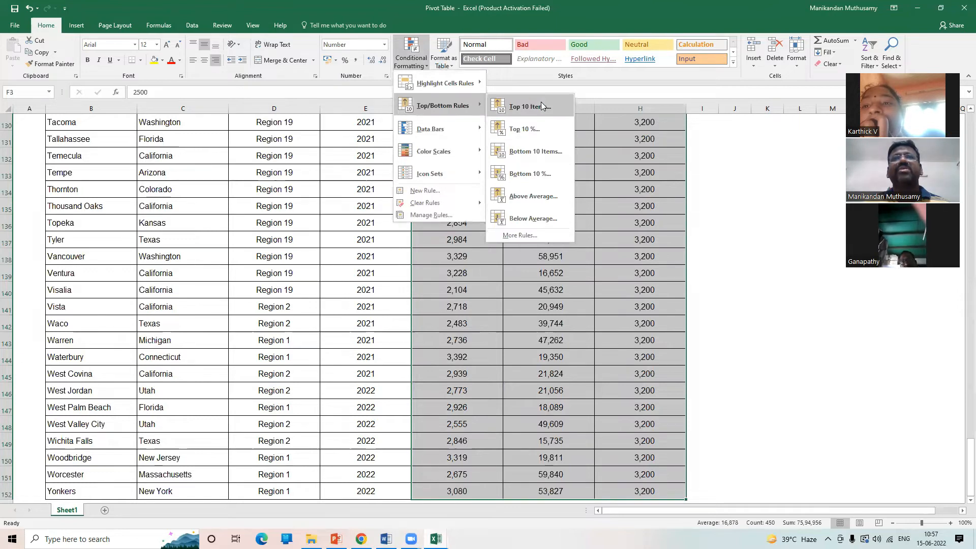
{"action": "left_click", "coordinate": [543, 105]}
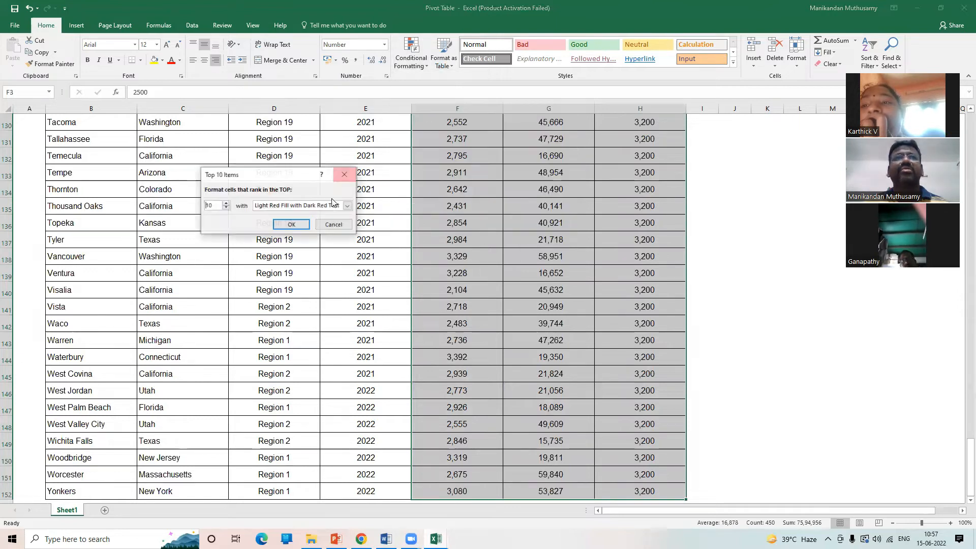
{"action": "left_click", "coordinate": [301, 207]}
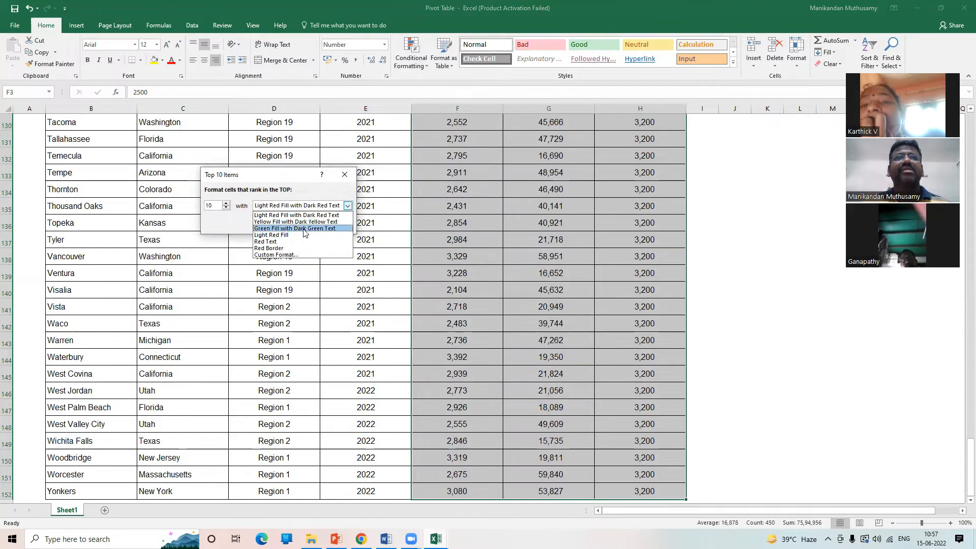
{"action": "left_click", "coordinate": [302, 255]}
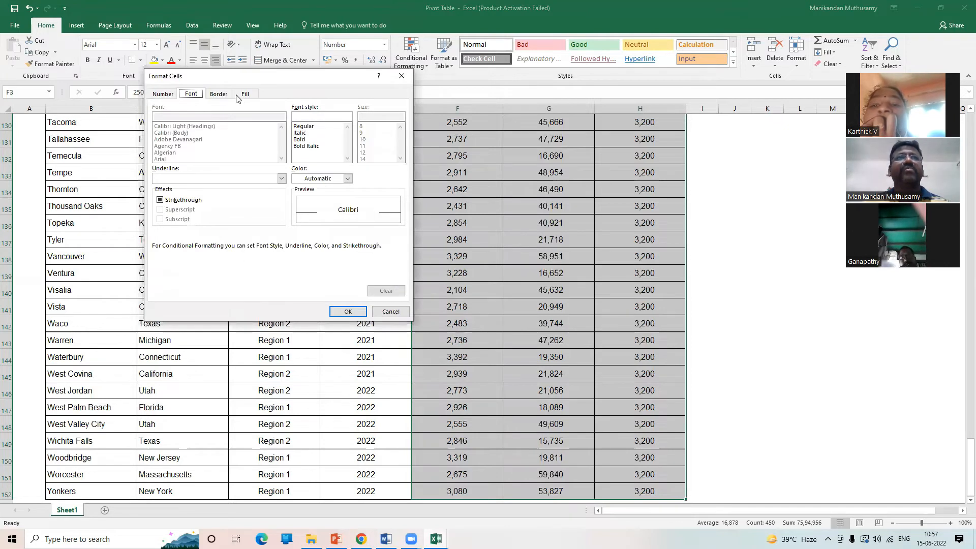
{"action": "left_click", "coordinate": [245, 94]}
{"action": "left_click", "coordinate": [244, 131]}
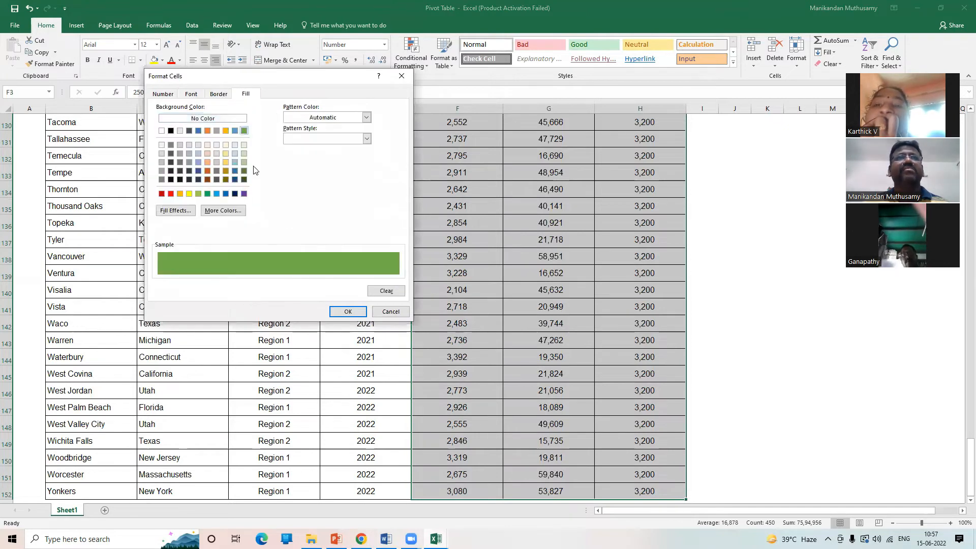
Set the custom format's font color to white and apply the Top 10 Items rule
{"action": "left_click", "coordinate": [202, 95]}
{"action": "left_click", "coordinate": [317, 178]}
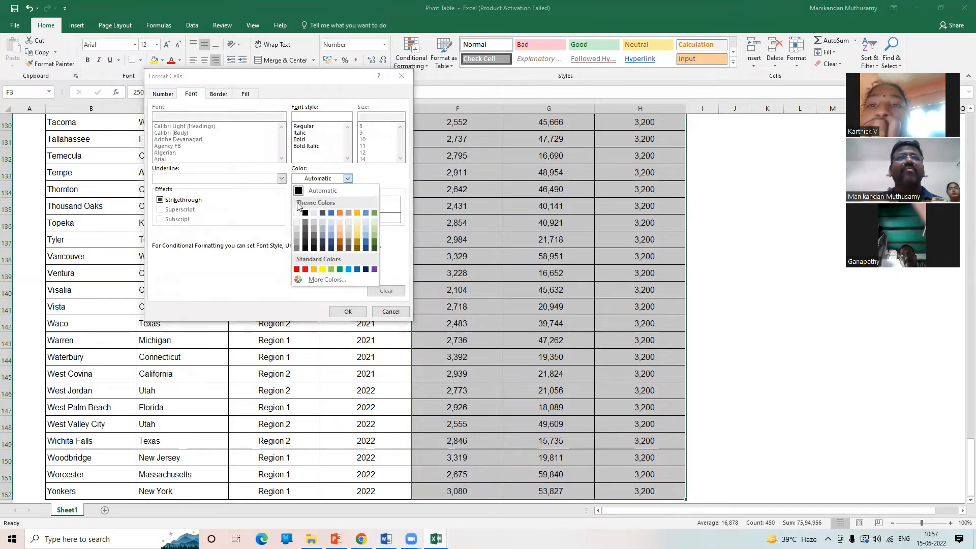
{"action": "left_click", "coordinate": [355, 314]}
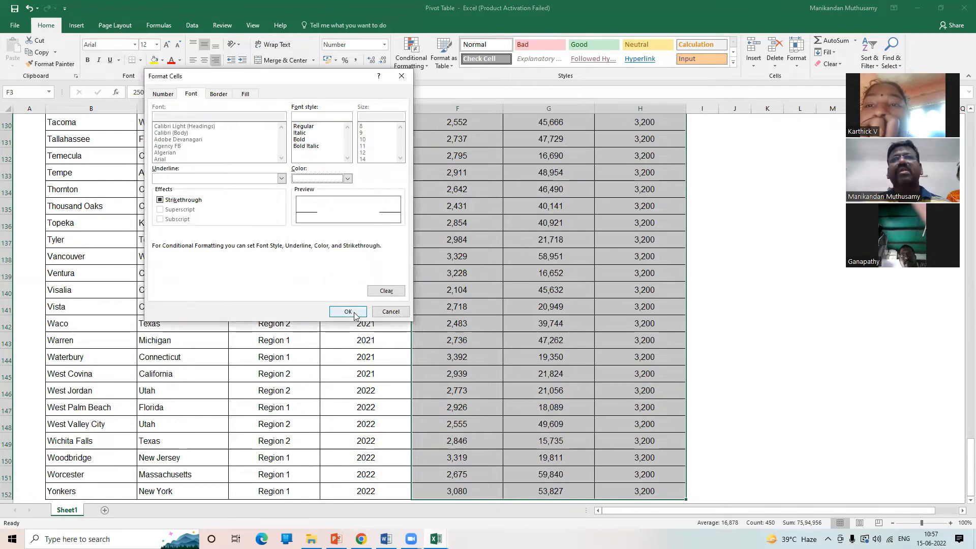
{"action": "key", "text": "Escape"}
{"action": "key", "text": "Escape"}
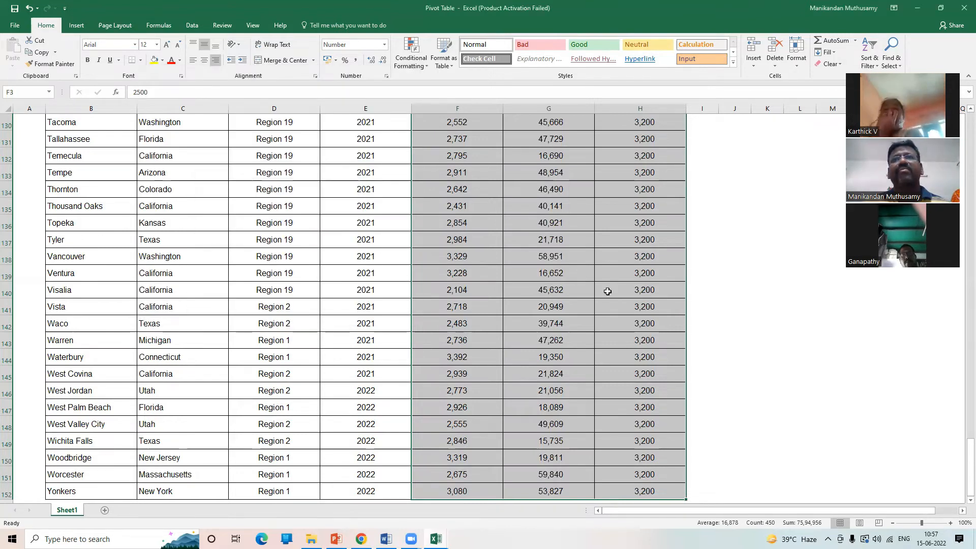
Clear the Top 10 Items rule from the selected Sales, Revenue and Loss cells
{"action": "scroll", "coordinate": [608, 291], "scroll_direction": "up", "scroll_amount": 20}
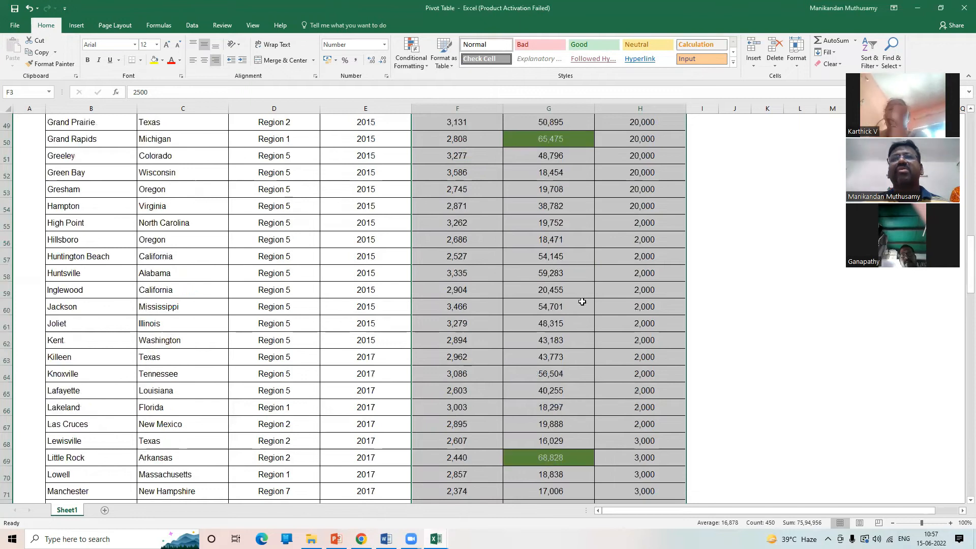
{"action": "scroll", "coordinate": [566, 304], "scroll_direction": "up", "scroll_amount": 16}
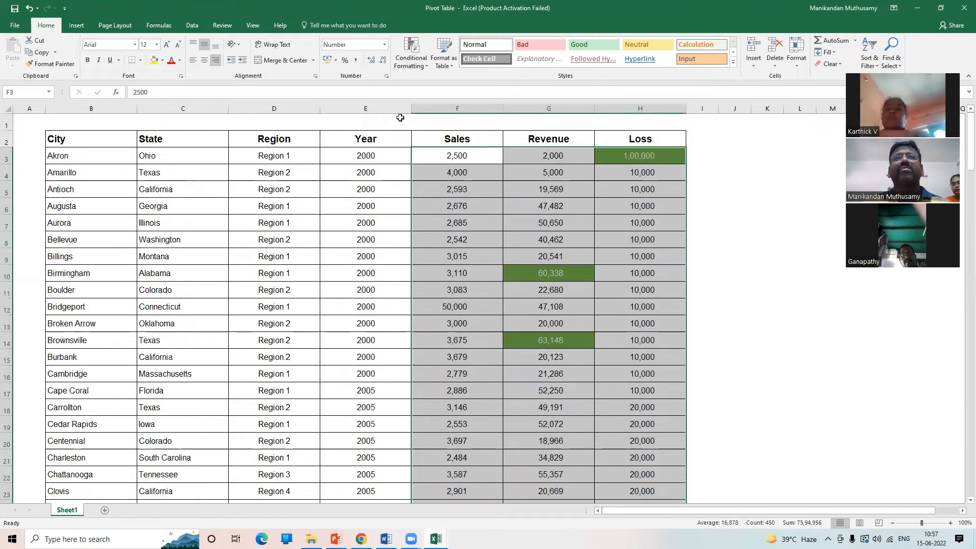
{"action": "mouse_move", "coordinate": [455, 207]}
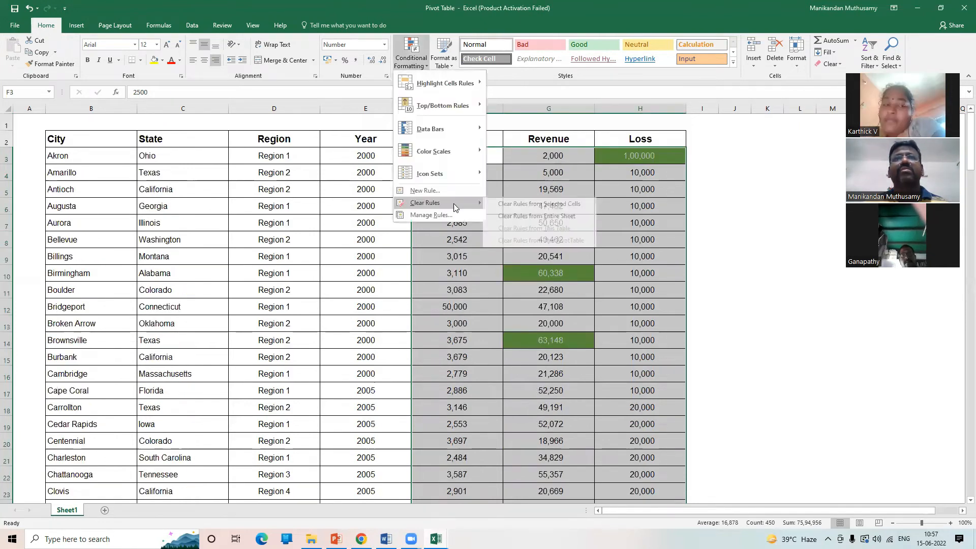
{"action": "left_click", "coordinate": [529, 204]}
Preview an Above Average rule with Light Red Fill with Dark Red Text on the selected cells and cancel it
{"action": "left_click", "coordinate": [415, 70]}
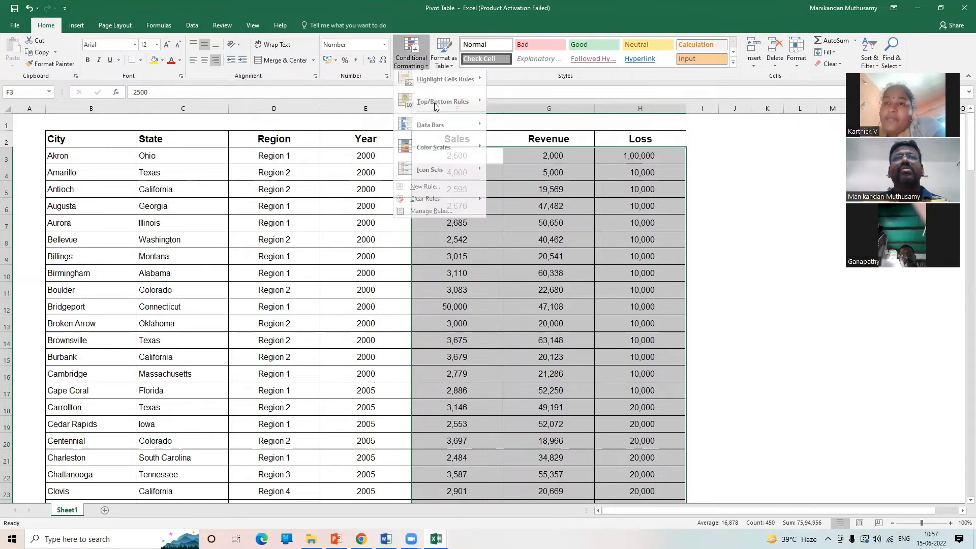
{"action": "mouse_move", "coordinate": [434, 106]}
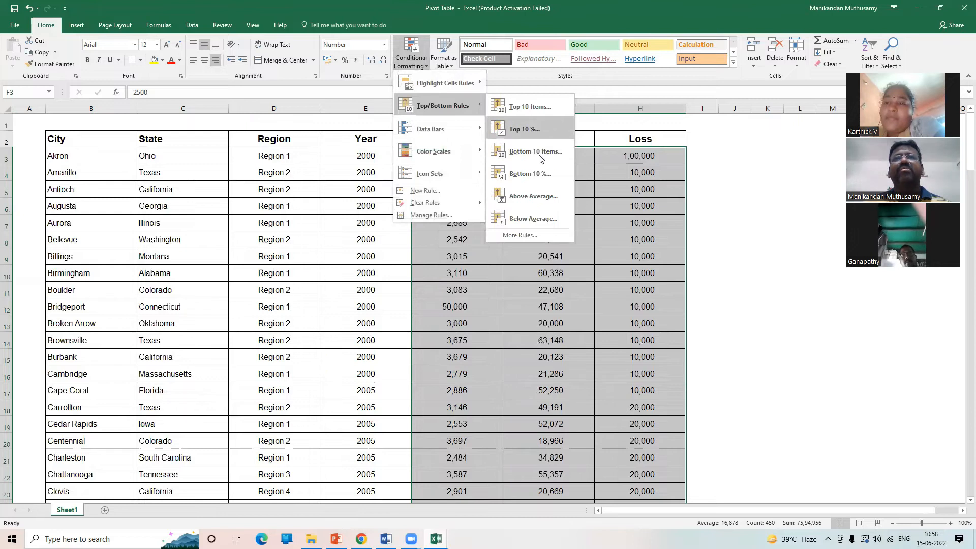
{"action": "left_click", "coordinate": [540, 198]}
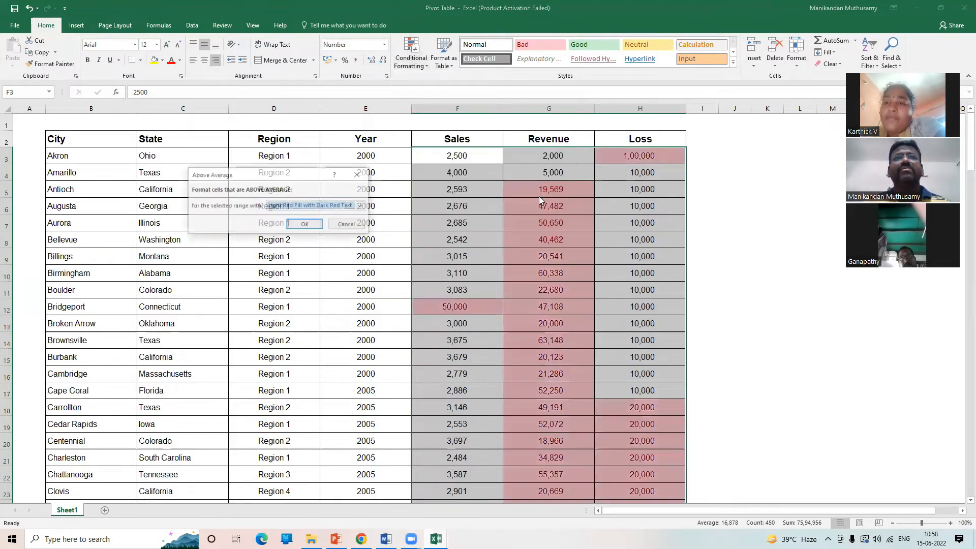
{"action": "key", "text": "Escape"}
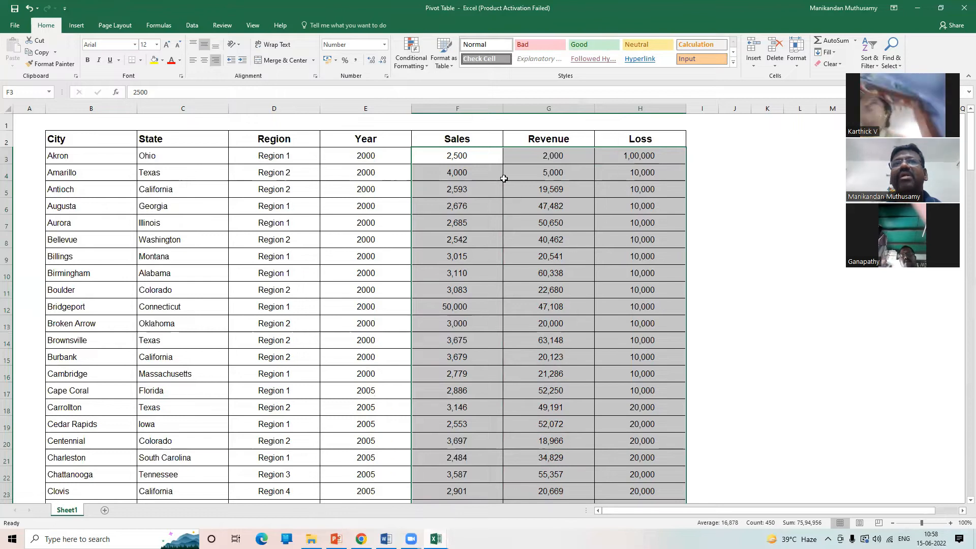
Check the averages of the whole Sales and Revenue columns and of the range F3:G21
{"action": "left_click", "coordinate": [466, 108]}
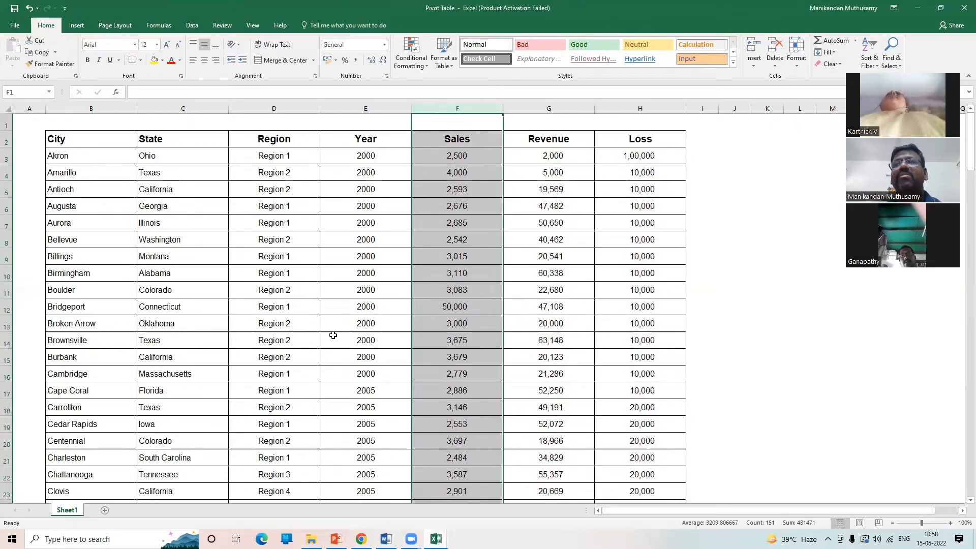
{"action": "left_click", "coordinate": [553, 108]}
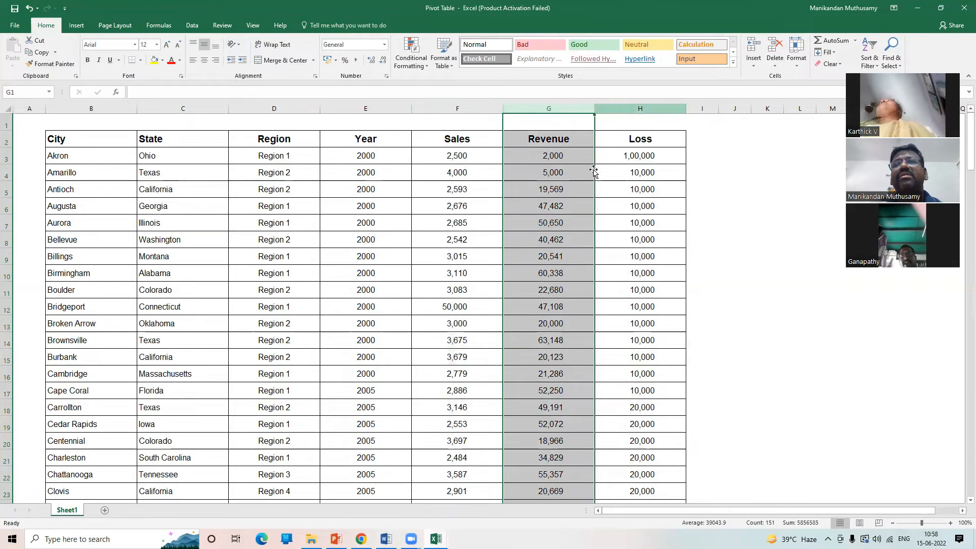
{"action": "mouse_move", "coordinate": [459, 156]}
{"action": "left_mouse_down"}
{"action": "mouse_move", "coordinate": [501, 172]}
{"action": "mouse_move", "coordinate": [619, 384]}
{"action": "mouse_move", "coordinate": [459, 157]}
{"action": "left_mouse_up"}
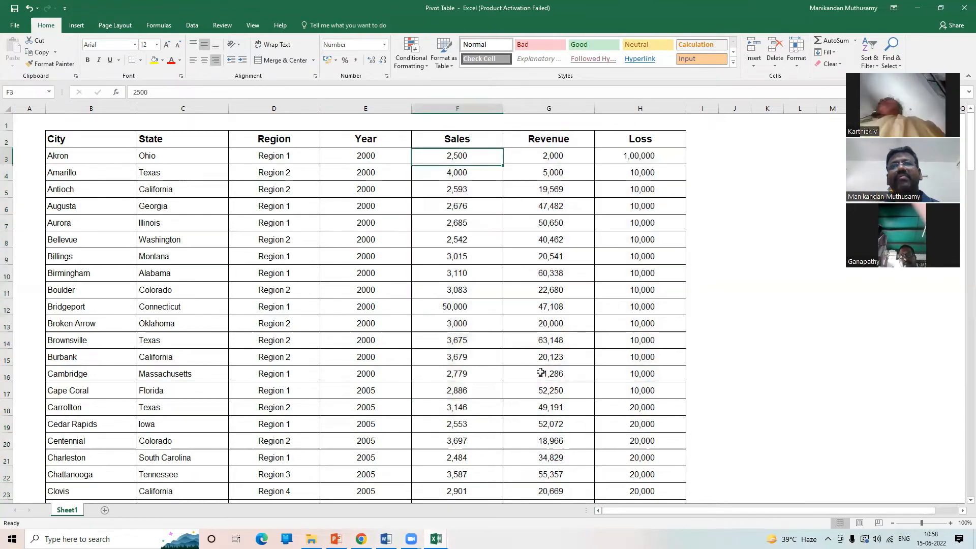
{"action": "left_click", "coordinate": [540, 373], "text": "shift"}
{"action": "left_click_drag", "start_coordinate": [540, 380], "coordinate": [531, 457]}
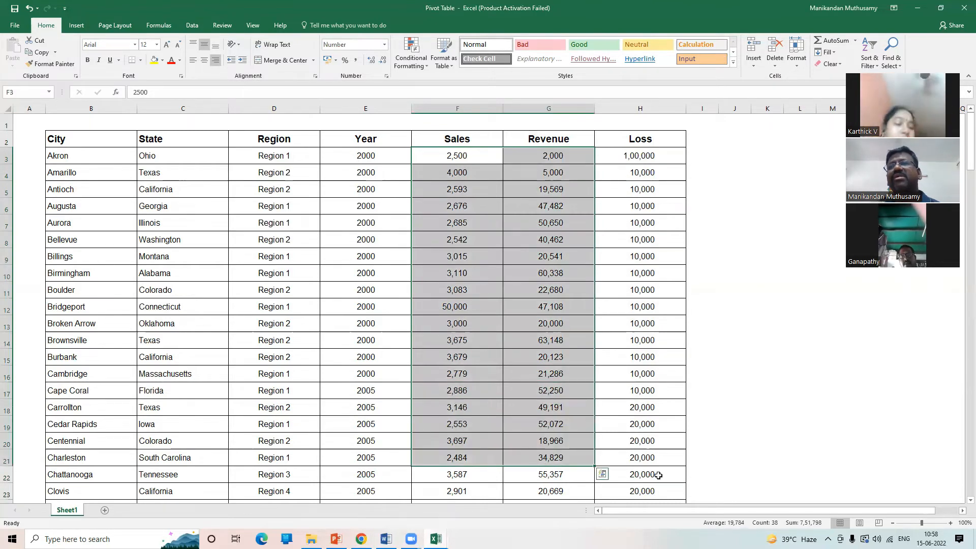
Apply a Top 10 Items rule with Light Red Fill with Dark Red Text to F7:H18, and undo it
{"action": "left_click", "coordinate": [468, 266]}
{"action": "left_click_drag", "start_coordinate": [461, 222], "coordinate": [645, 415]}
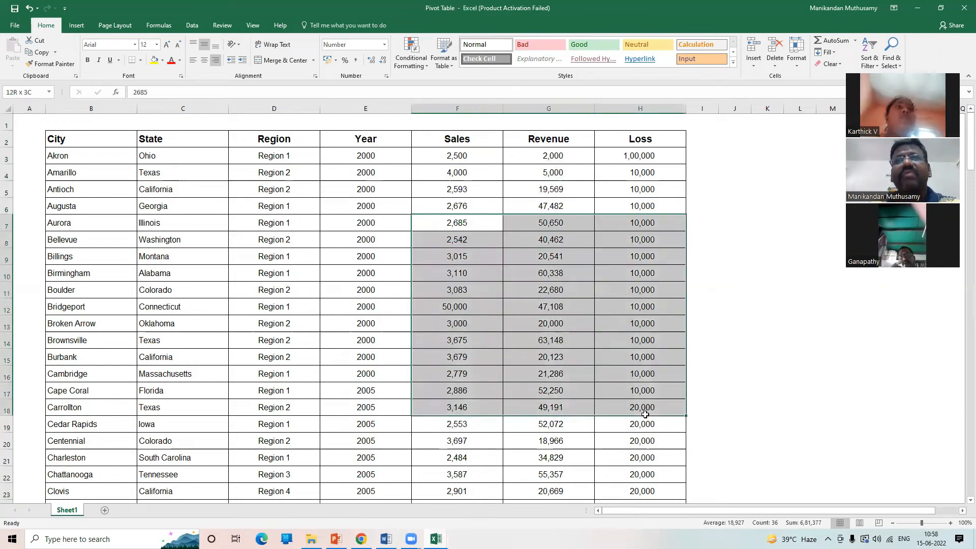
{"action": "left_click", "coordinate": [411, 57]}
{"action": "mouse_move", "coordinate": [438, 128]}
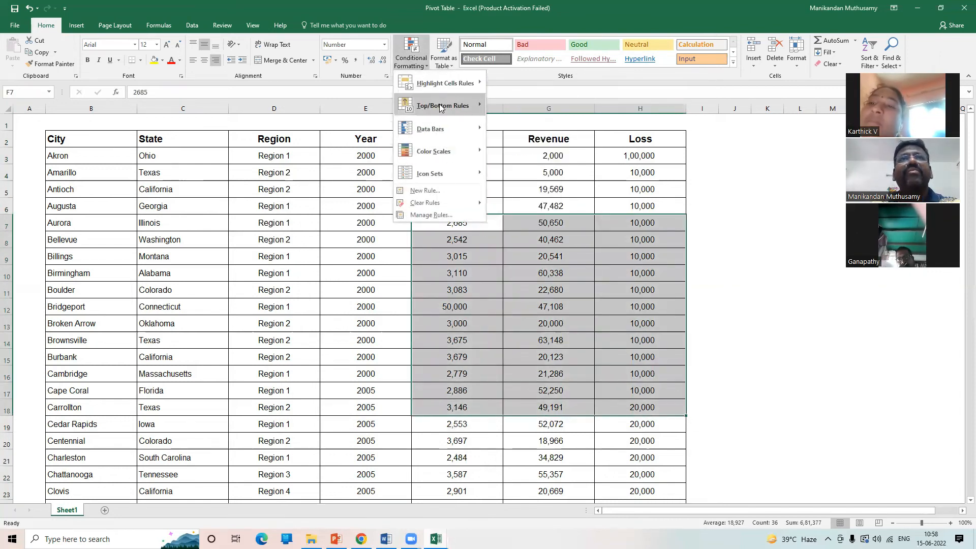
{"action": "left_click", "coordinate": [540, 106]}
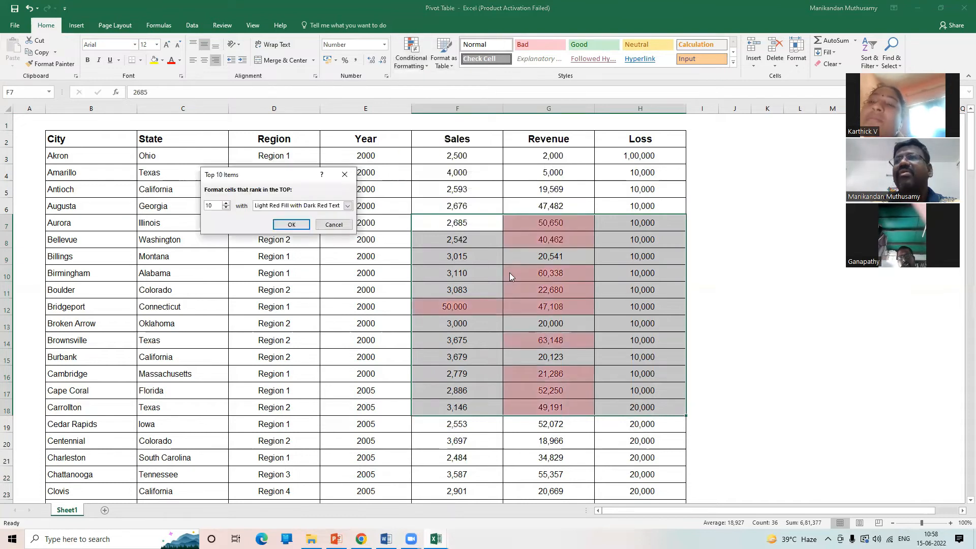
{"action": "left_click", "coordinate": [290, 224]}
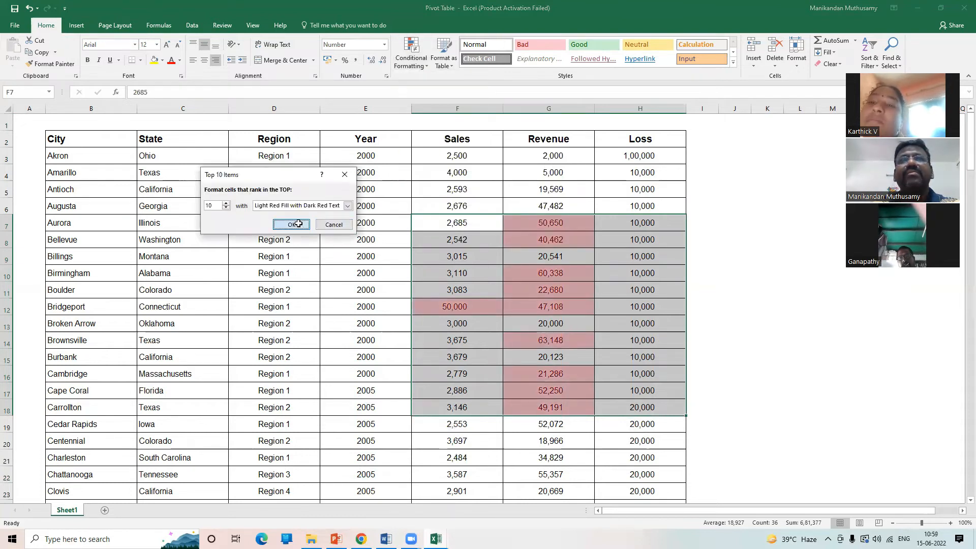
{"action": "left_click", "coordinate": [550, 277]}
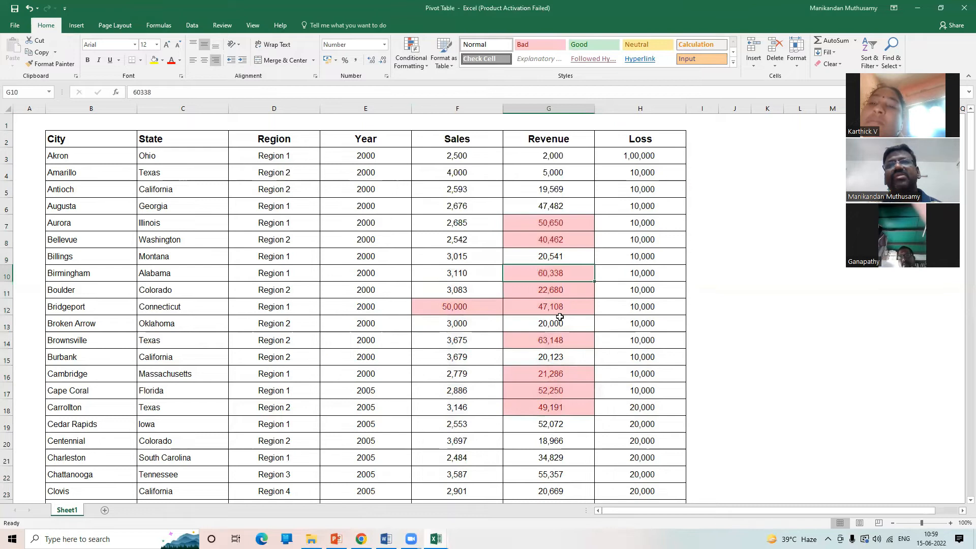
{"action": "key", "text": "ctrl+z"}
Apply a Top 10 Items rule with Light Red Fill with Dark Red Text to Sales cells F7:F22, and undo it
{"action": "left_click_drag", "start_coordinate": [457, 223], "coordinate": [471, 349]}
{"action": "left_click_drag", "start_coordinate": [448, 224], "coordinate": [458, 472]}
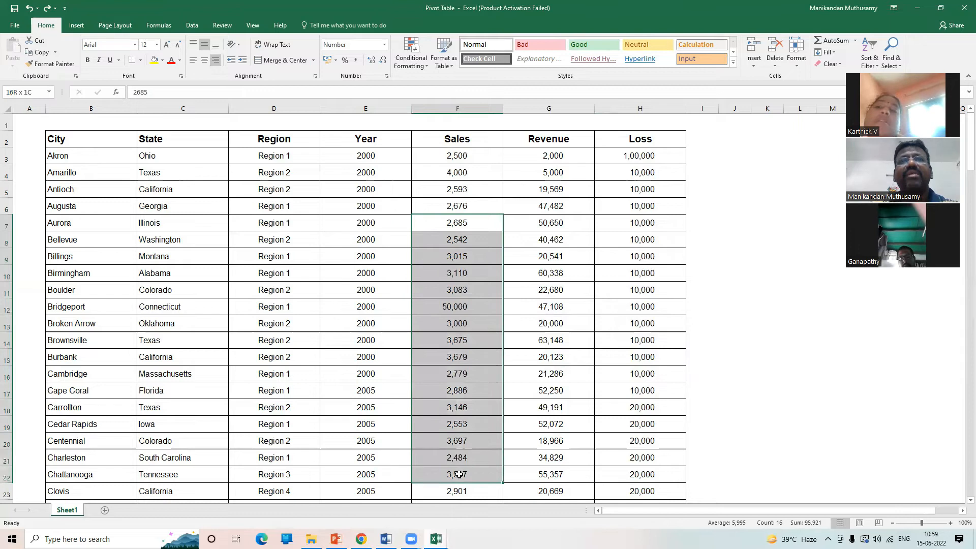
{"action": "left_click", "coordinate": [411, 62]}
{"action": "mouse_move", "coordinate": [441, 104]}
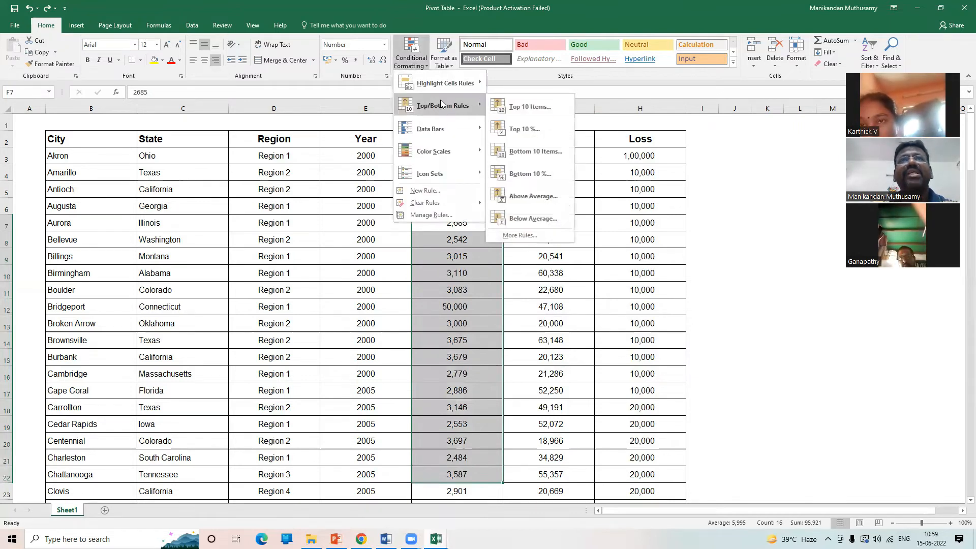
{"action": "left_click", "coordinate": [539, 106]}
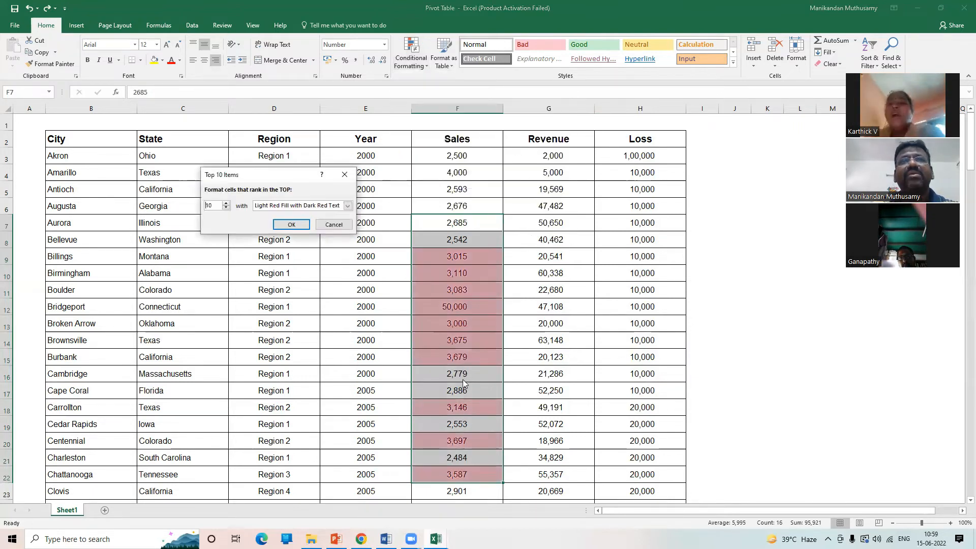
{"action": "left_click", "coordinate": [295, 223]}
{"action": "left_click", "coordinate": [483, 323]}
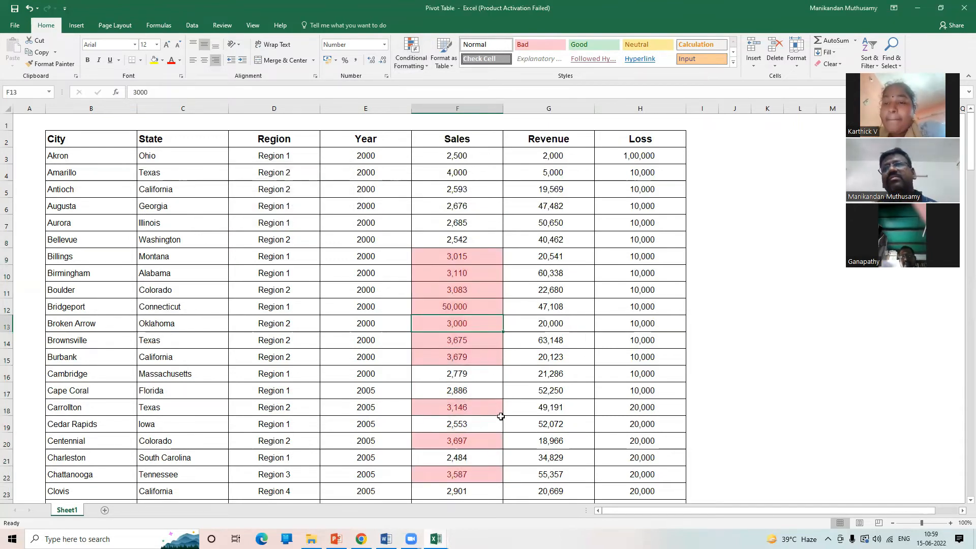
{"action": "key", "text": "ctrl+z"}
{"action": "left_click", "coordinate": [451, 274]}
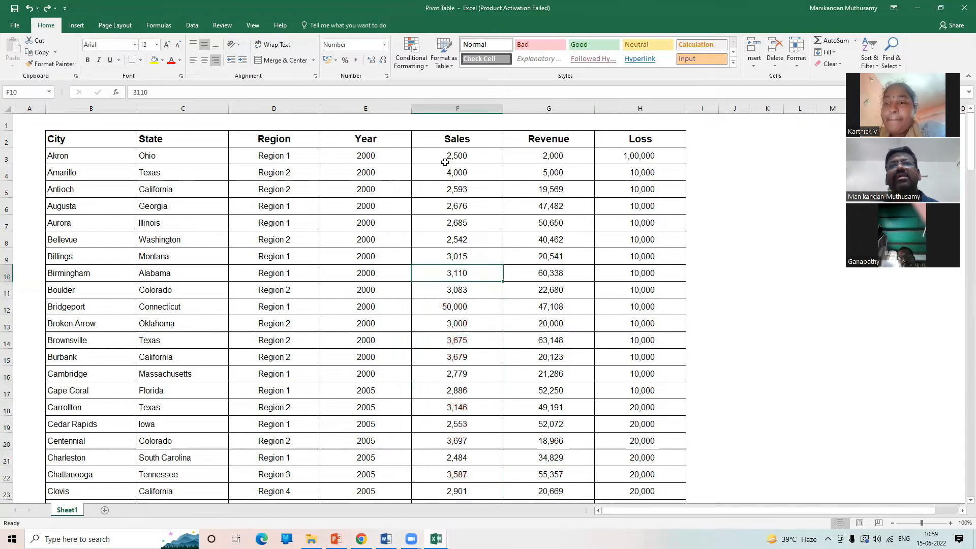
Select all values of the Sales, Revenue and Loss columns, from F3 through H152
{"action": "left_click_drag", "start_coordinate": [442, 153], "coordinate": [616, 406]}
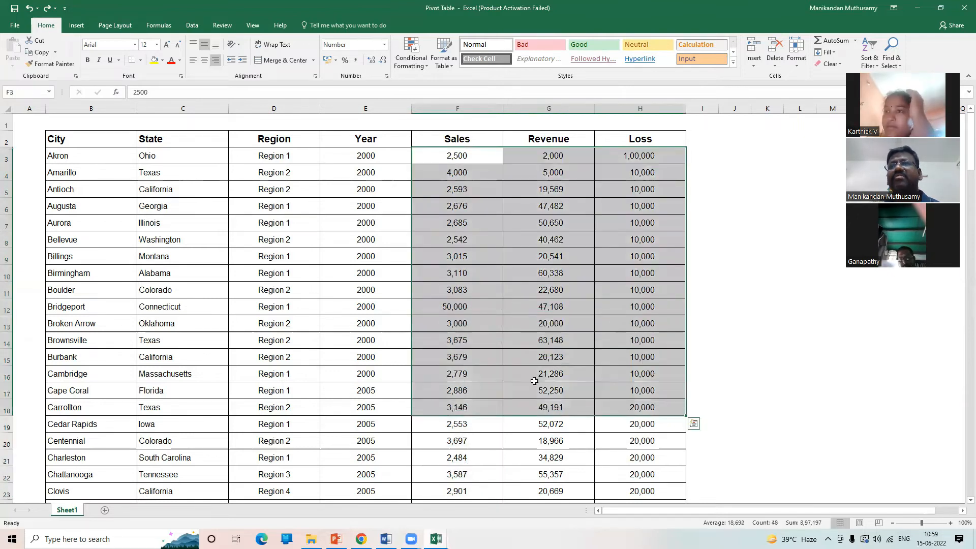
{"action": "left_click", "coordinate": [535, 381]}
{"action": "left_click_drag", "start_coordinate": [449, 153], "coordinate": [569, 427]}
{"action": "scroll", "coordinate": [537, 279], "scroll_direction": "down", "scroll_amount": 4}
{"action": "scroll", "coordinate": [538, 279], "scroll_direction": "up", "scroll_amount": 4}
{"action": "left_click_drag", "start_coordinate": [452, 152], "coordinate": [640, 155]}
{"action": "key", "text": "ctrl+shift+Down"}
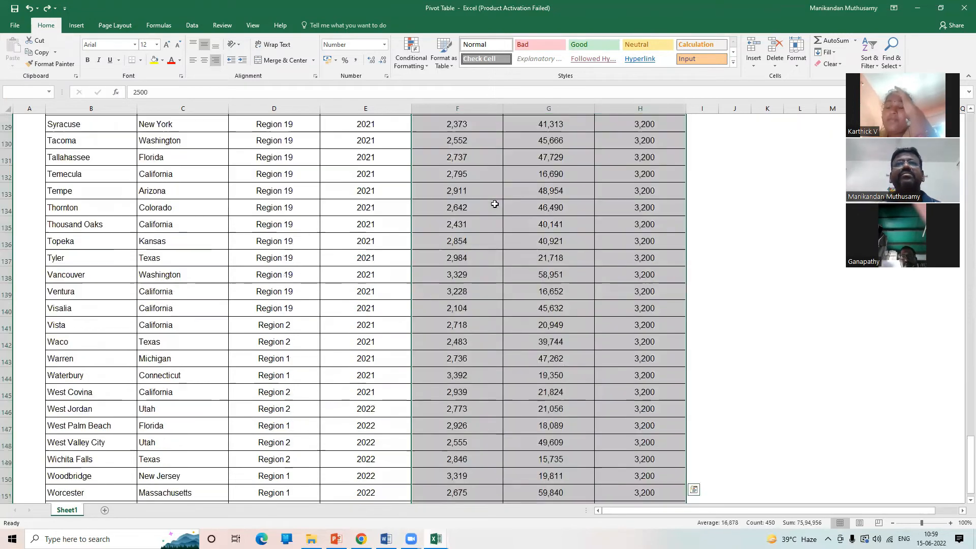
Preview a Below Average rule with Light Red Fill with Dark Red Text on the selected cells and cancel it
{"action": "left_click", "coordinate": [411, 54]}
{"action": "mouse_move", "coordinate": [442, 105]}
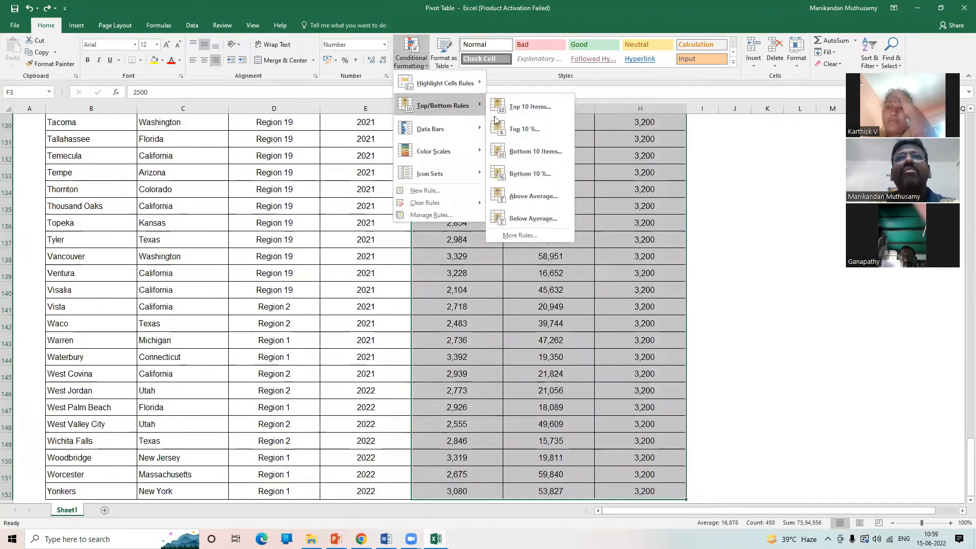
{"action": "left_click", "coordinate": [542, 218]}
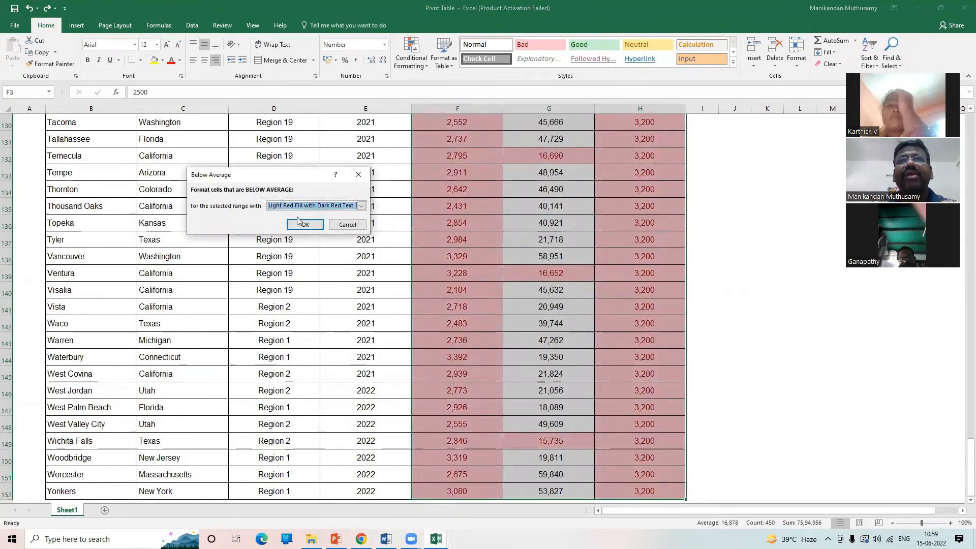
{"action": "left_click", "coordinate": [344, 224]}
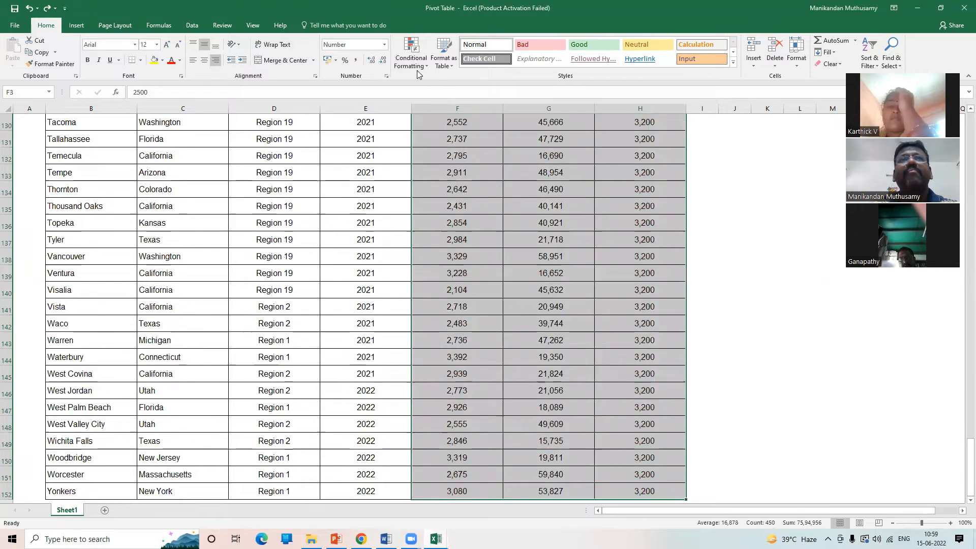
Start a Greater Than highlight rule for the selected Sales, Revenue and Loss cells with 40,000 as the threshold
{"action": "left_click", "coordinate": [412, 60]}
{"action": "mouse_move", "coordinate": [442, 83]}
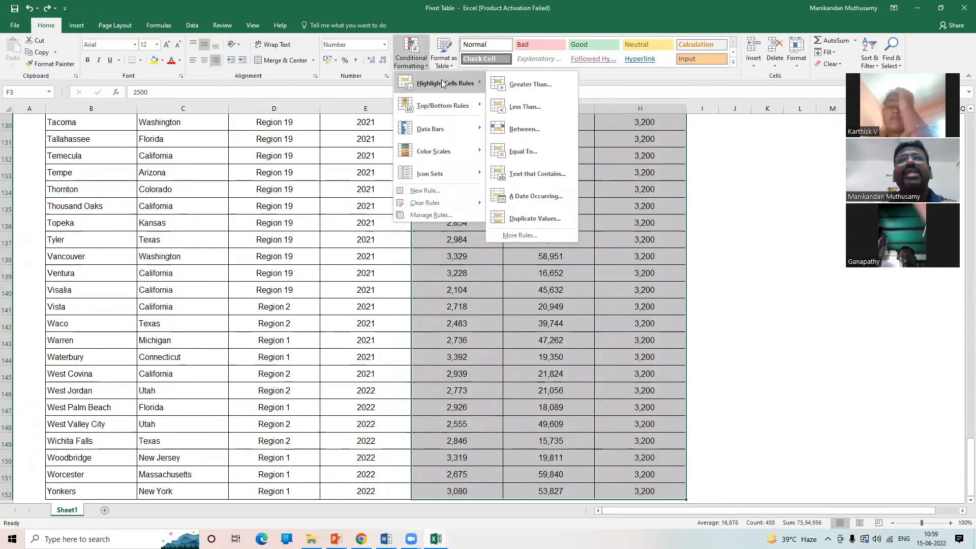
{"action": "left_click", "coordinate": [530, 84]}
{"action": "left_click", "coordinate": [190, 218]}
{"action": "left_click_drag", "start_coordinate": [191, 218], "coordinate": [128, 218]}
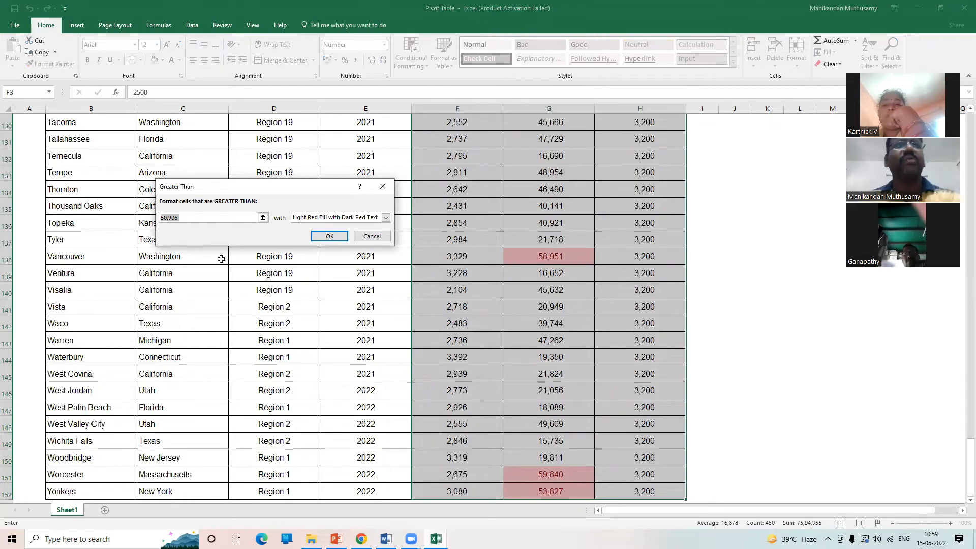
{"action": "type", "text": "2,0"}
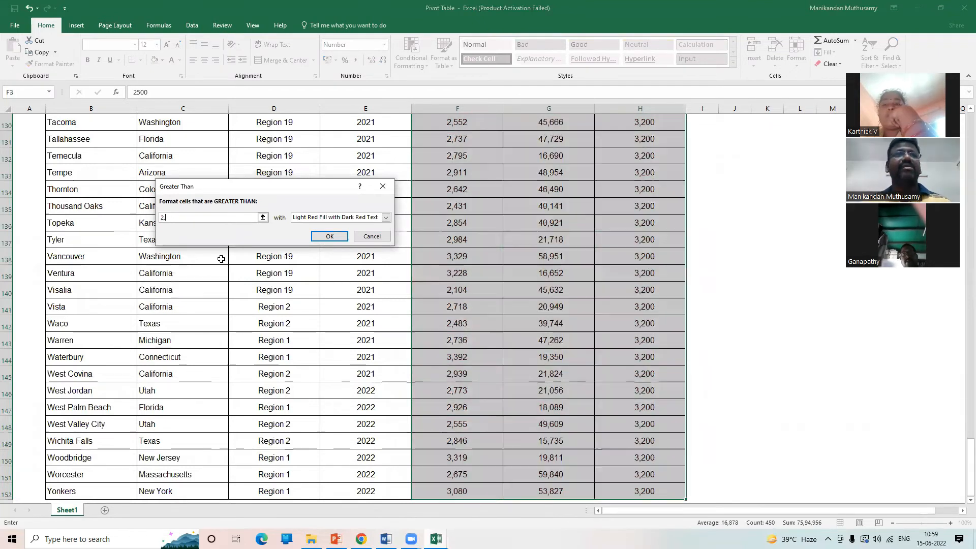
{"action": "key", "text": "BackSpace"}
{"action": "key", "text": "BackSpace"}
{"action": "key", "text": "BackSpace"}
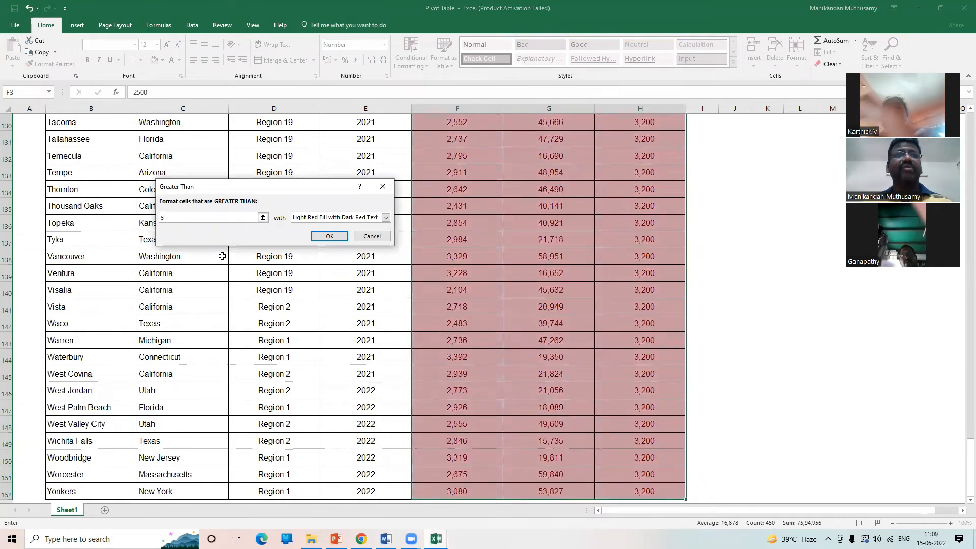
{"action": "key", "text": "BackSpace"}
{"action": "key", "text": "BackSpace"}
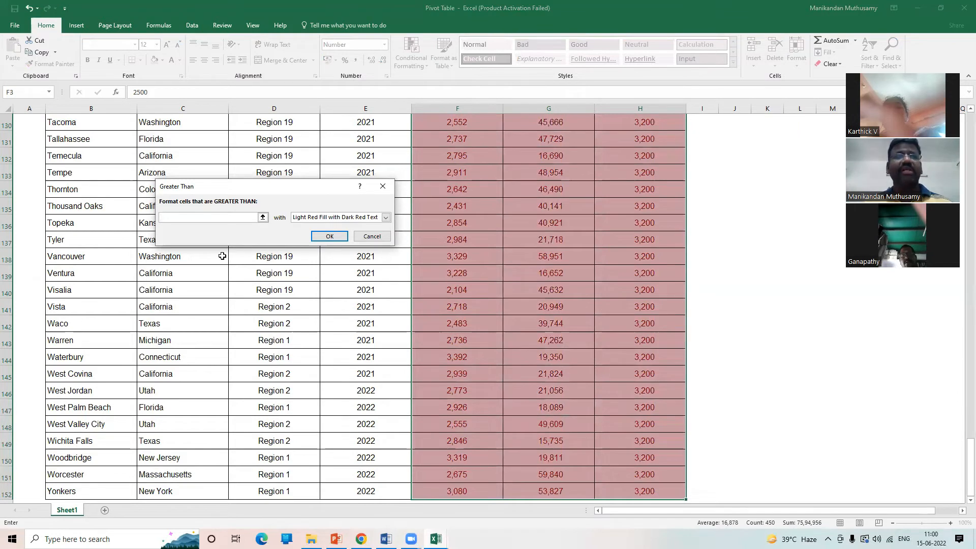
{"action": "type", "text": "40,000"}
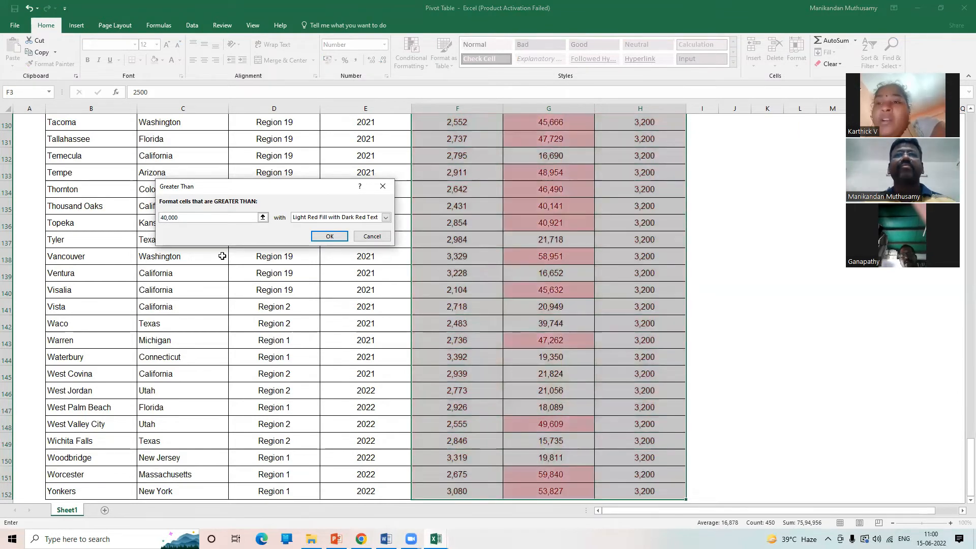
Give the Greater Than rule a custom format with a green fill and white font color
{"action": "left_click", "coordinate": [386, 217]}
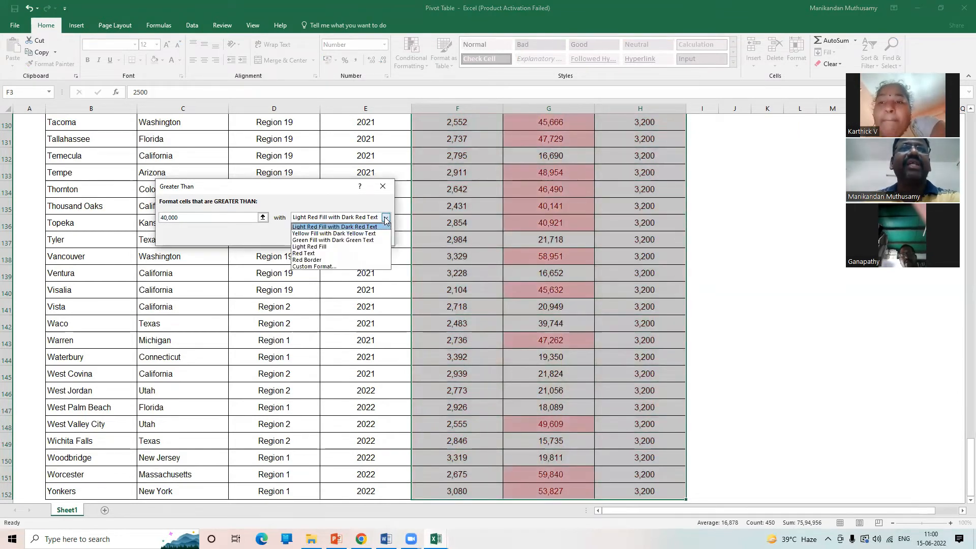
{"action": "left_click", "coordinate": [331, 267]}
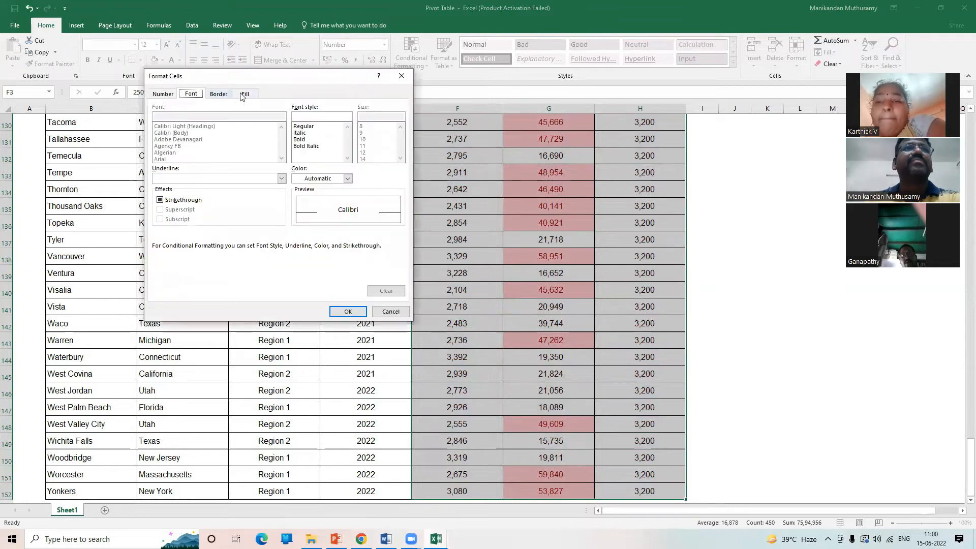
{"action": "left_click", "coordinate": [243, 94]}
{"action": "left_click", "coordinate": [244, 131]}
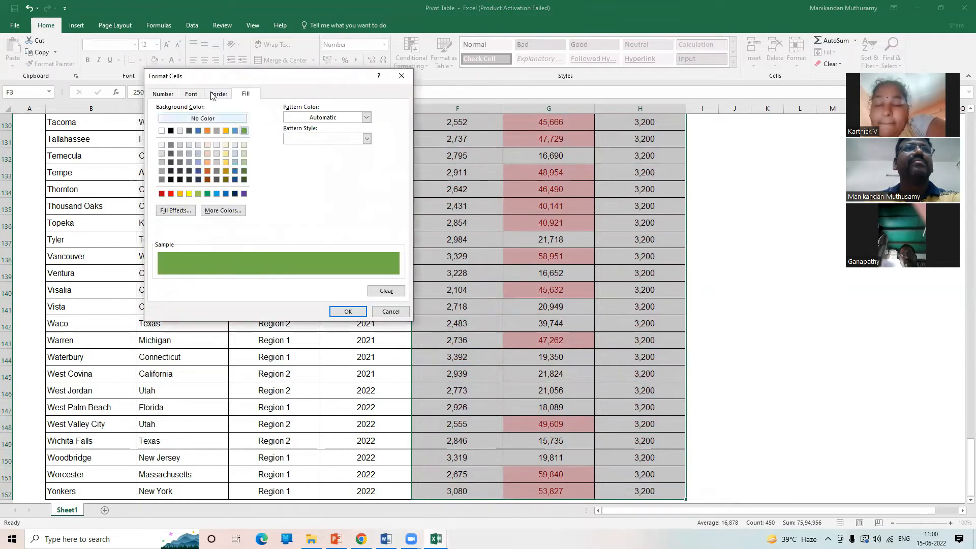
{"action": "left_click", "coordinate": [193, 95]}
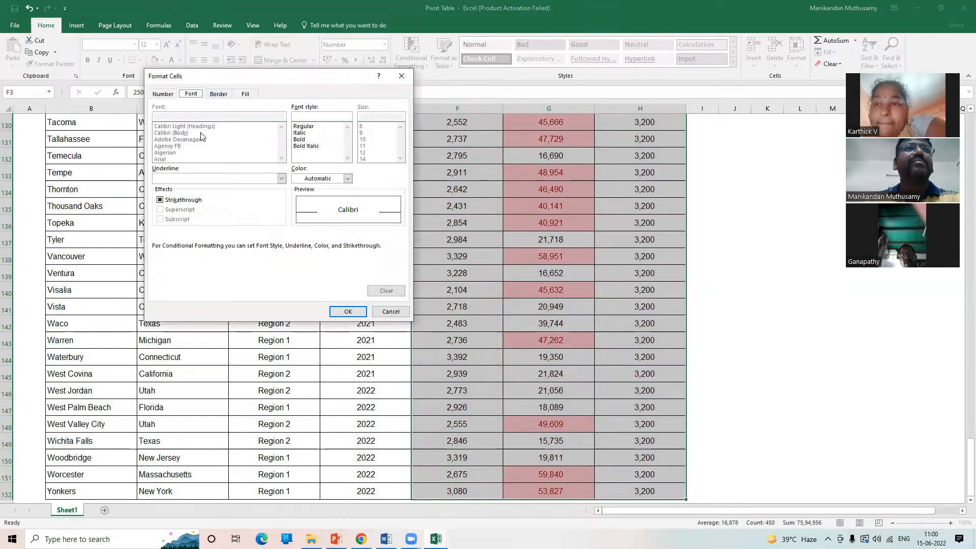
{"action": "left_click", "coordinate": [320, 179]}
{"action": "left_click", "coordinate": [246, 122]}
Add an outline border to the custom format and apply the Greater Than rule
{"action": "left_click", "coordinate": [218, 95]}
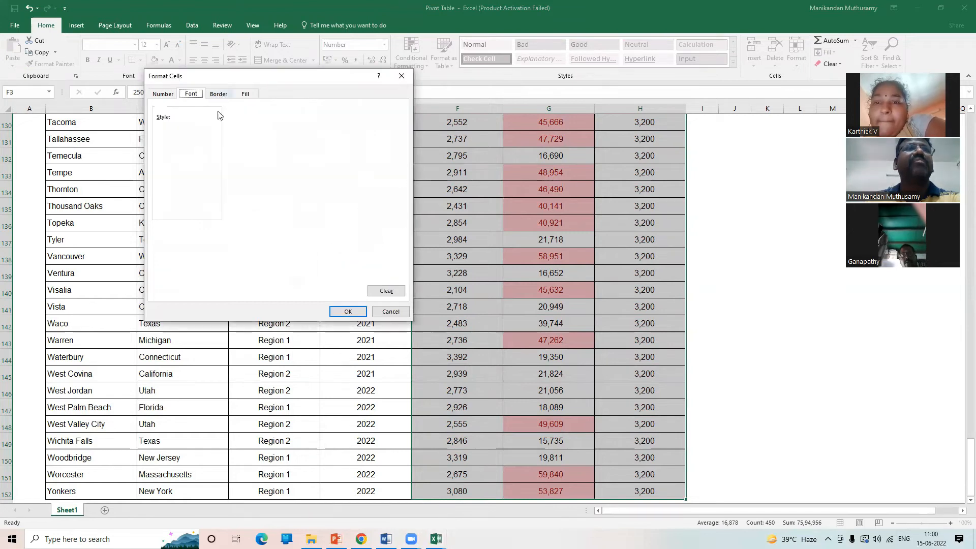
{"action": "left_click", "coordinate": [288, 123]}
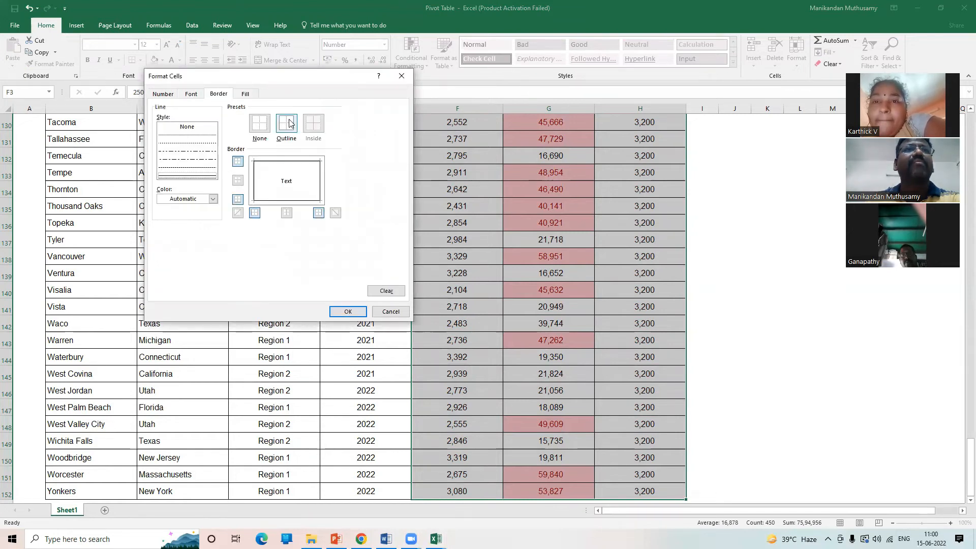
{"action": "left_click", "coordinate": [337, 313]}
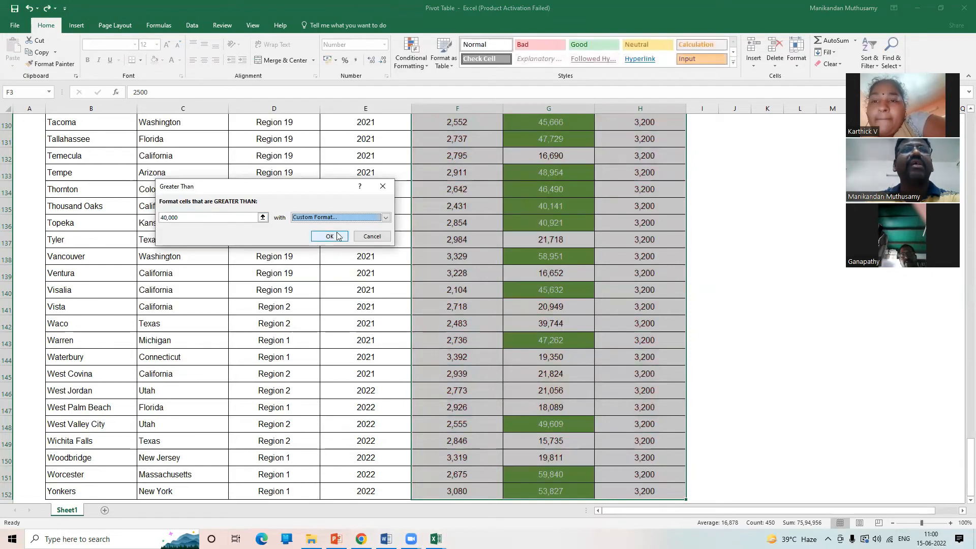
{"action": "left_click", "coordinate": [330, 236]}
Review the highlighted cells up the sheet and clear the Greater Than rule from the selected cells
{"action": "scroll", "coordinate": [544, 283], "scroll_direction": "up", "scroll_amount": 10}
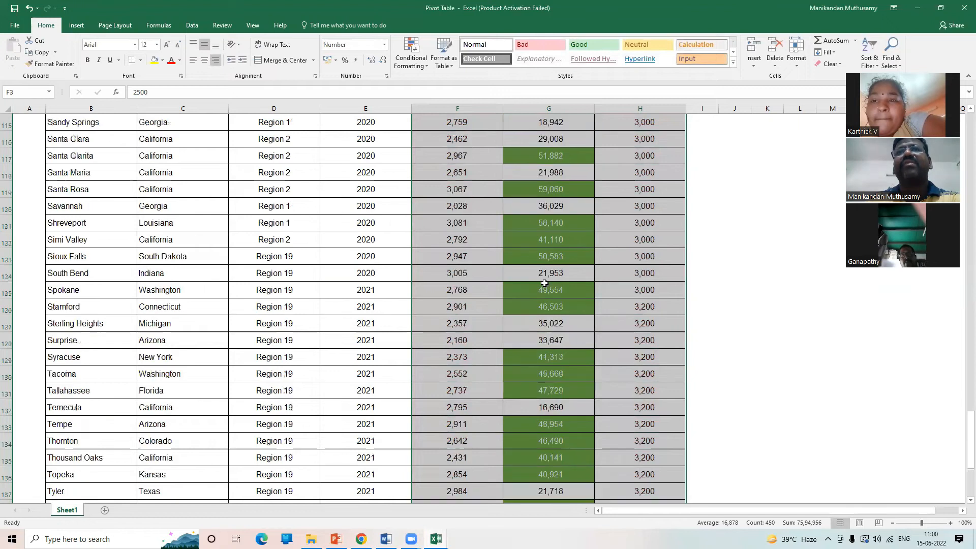
{"action": "scroll", "coordinate": [544, 283], "scroll_direction": "up", "scroll_amount": 20}
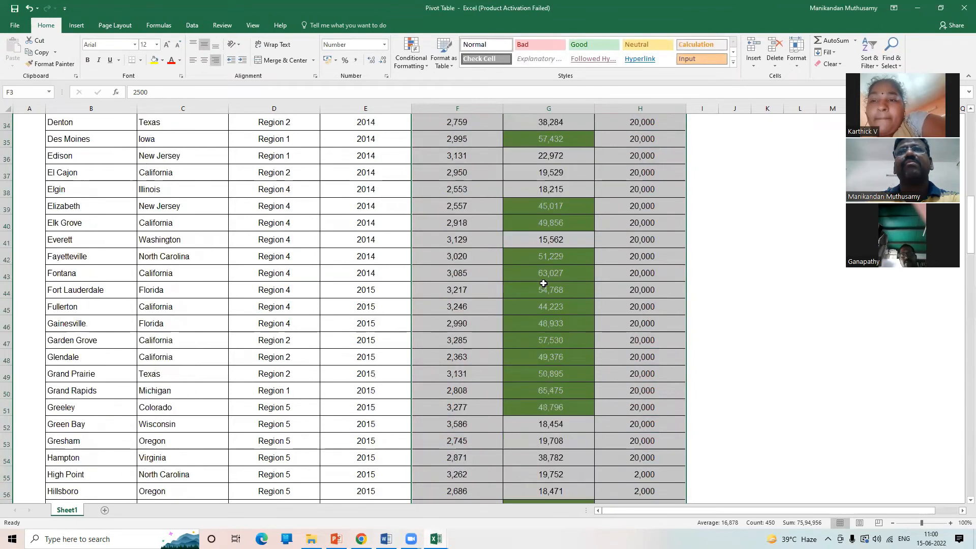
{"action": "scroll", "coordinate": [543, 283], "scroll_direction": "up", "scroll_amount": 8}
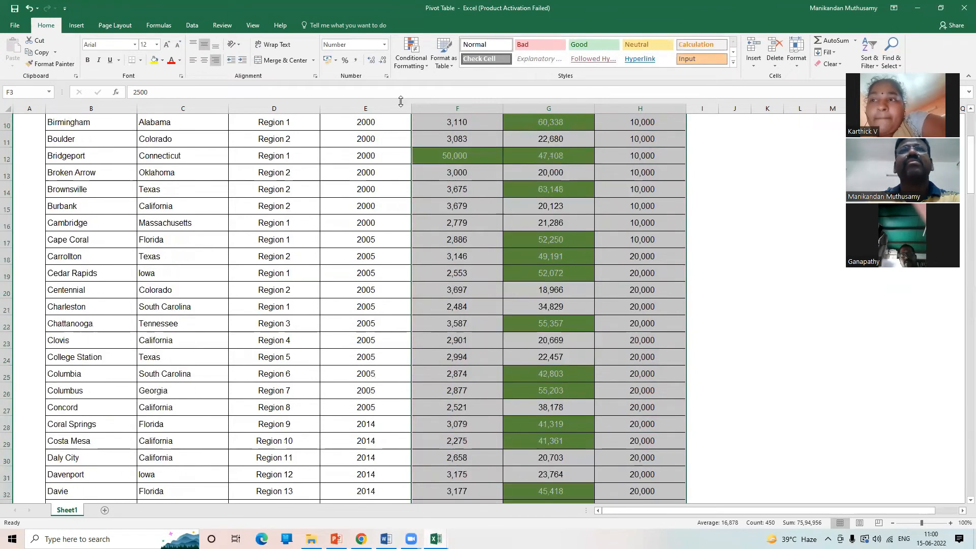
{"action": "left_click", "coordinate": [415, 65]}
{"action": "mouse_move", "coordinate": [445, 92]}
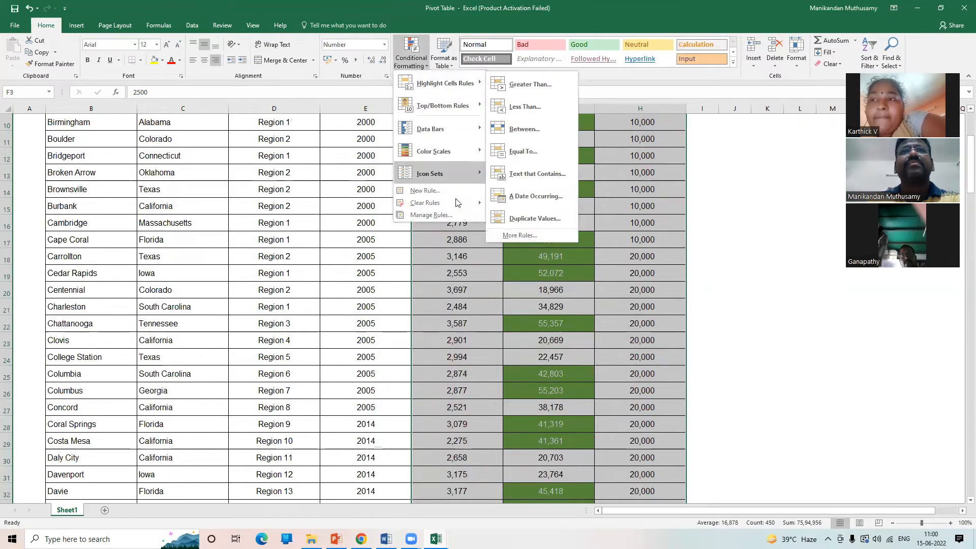
{"action": "left_click", "coordinate": [515, 201]}
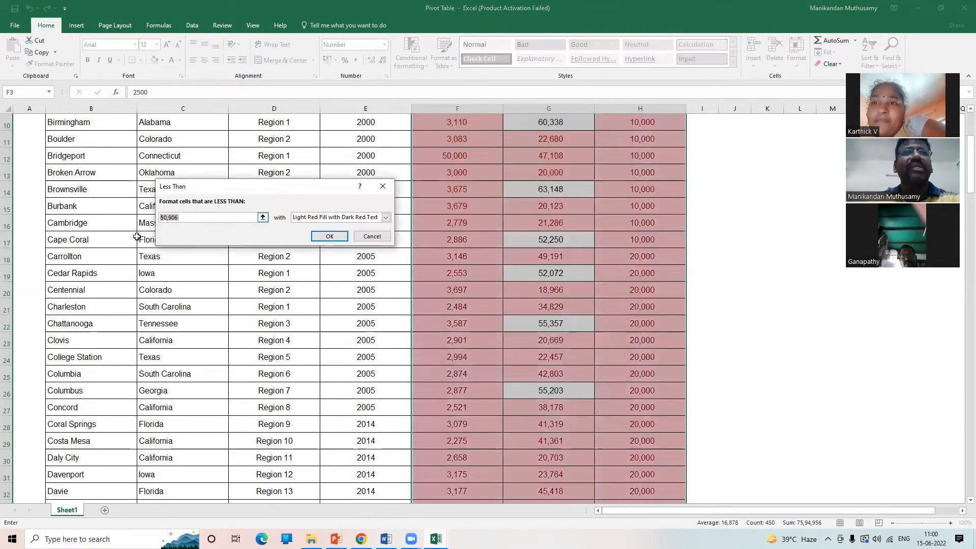
Set the Less Than rule's threshold to 2,500 for the selected Sales, Revenue and Loss cells and choose a custom format
{"action": "type", "text": "2"}
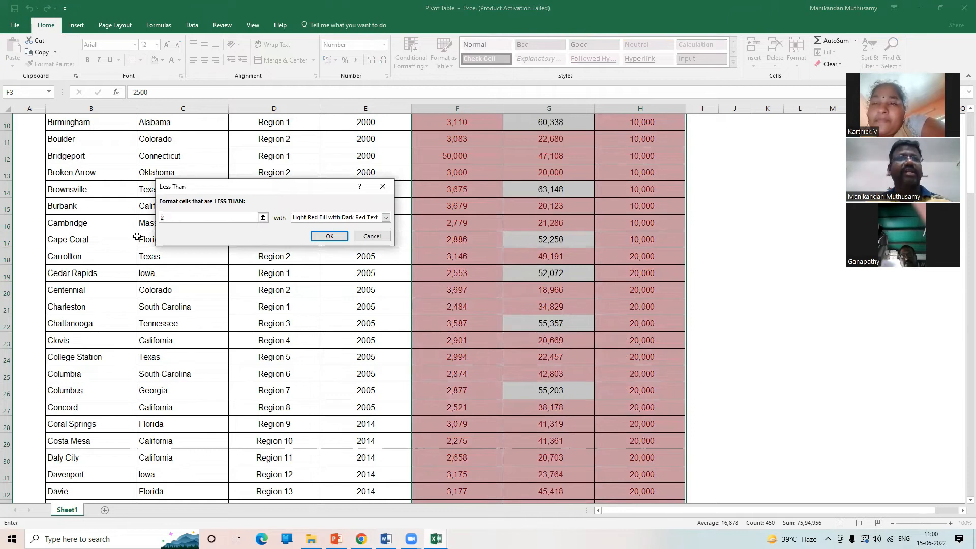
{"action": "type", "text": ",500"}
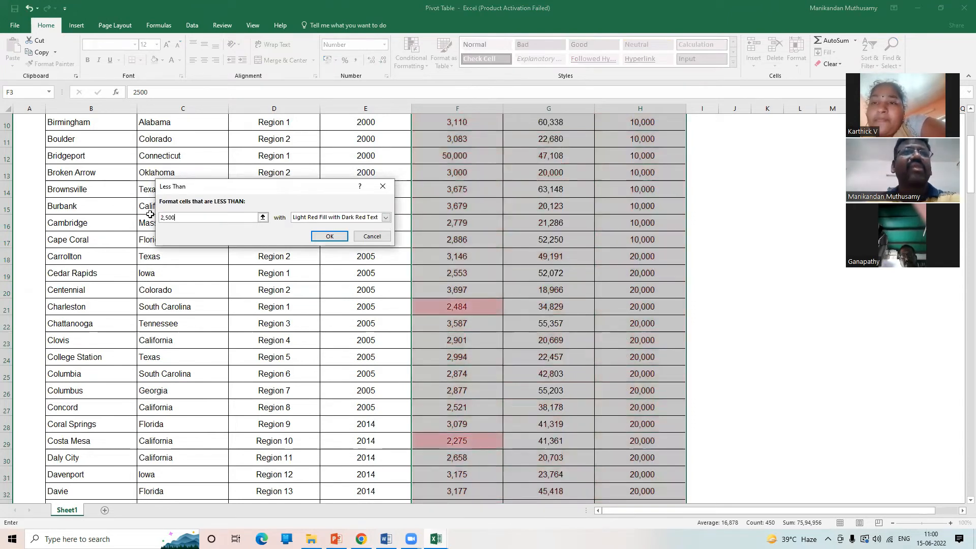
{"action": "left_click", "coordinate": [335, 222]}
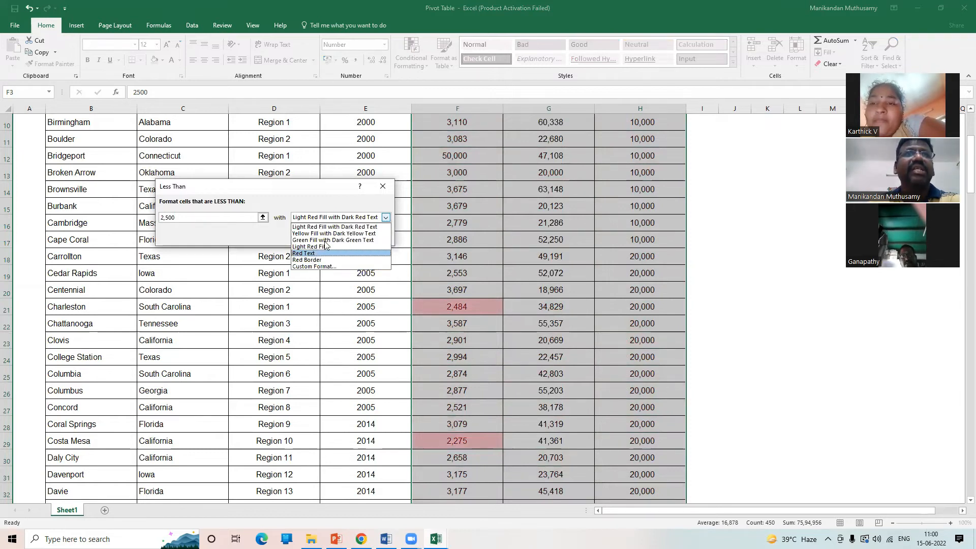
{"action": "left_click", "coordinate": [316, 266]}
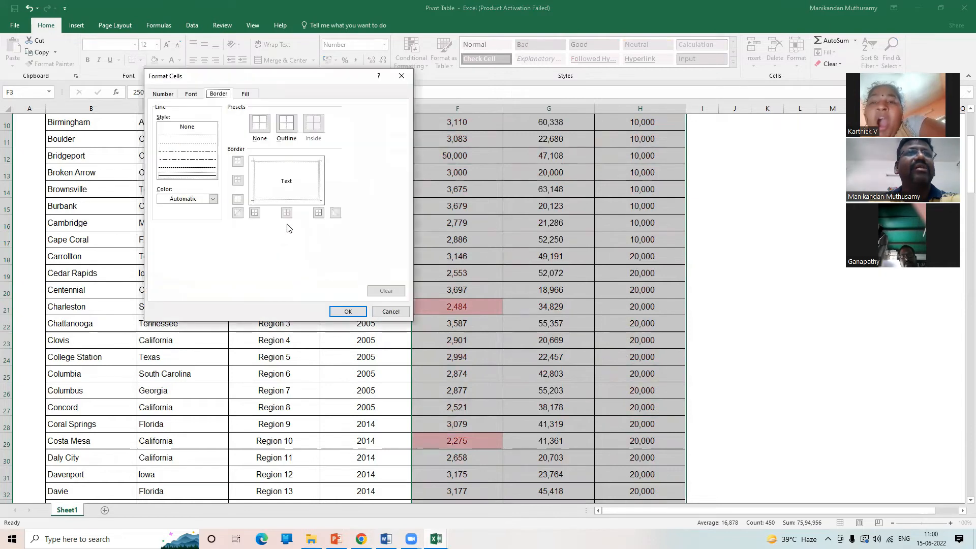
Give the custom format a red fill and white font color, and apply the Less Than rule
{"action": "left_click", "coordinate": [246, 94]}
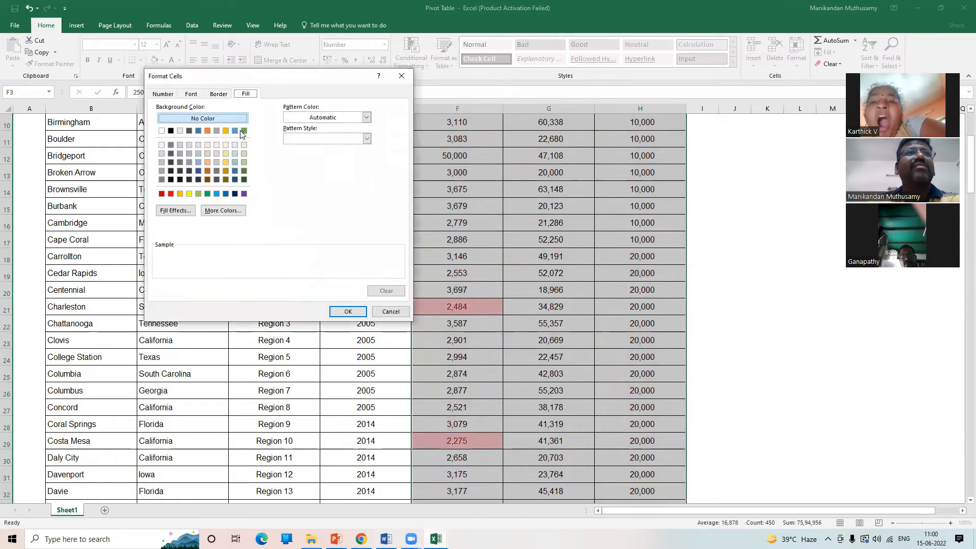
{"action": "left_click", "coordinate": [171, 194]}
{"action": "left_click", "coordinate": [198, 95]}
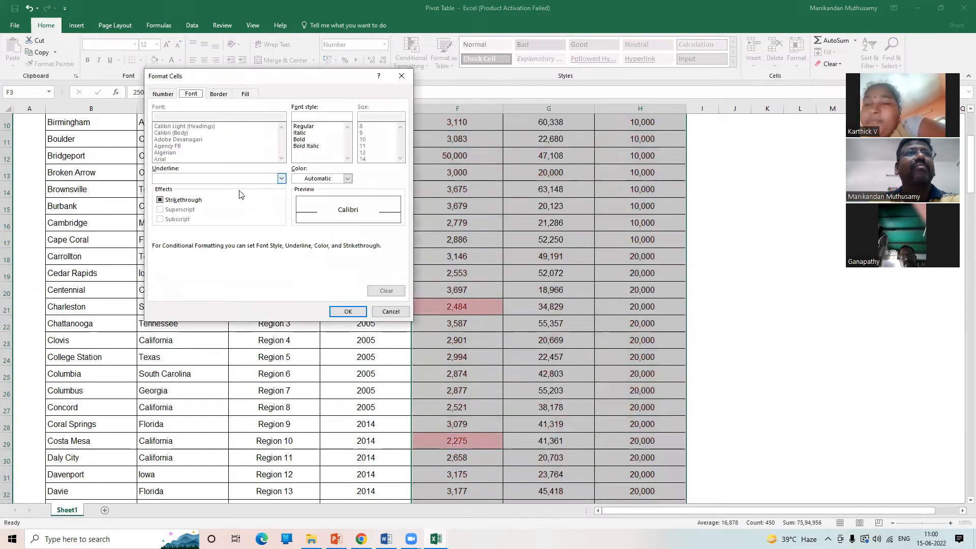
{"action": "left_click", "coordinate": [316, 179]}
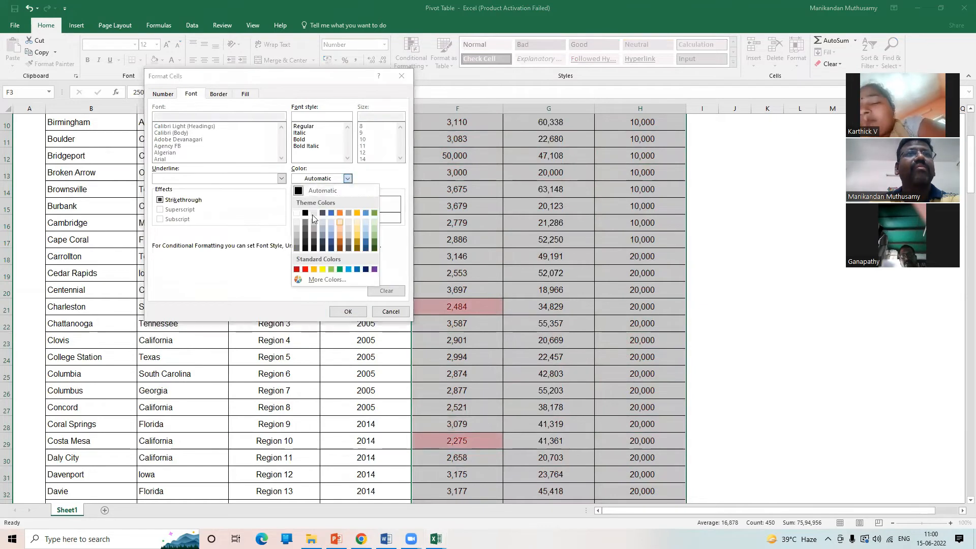
{"action": "left_click", "coordinate": [296, 214]}
{"action": "left_click", "coordinate": [349, 312]}
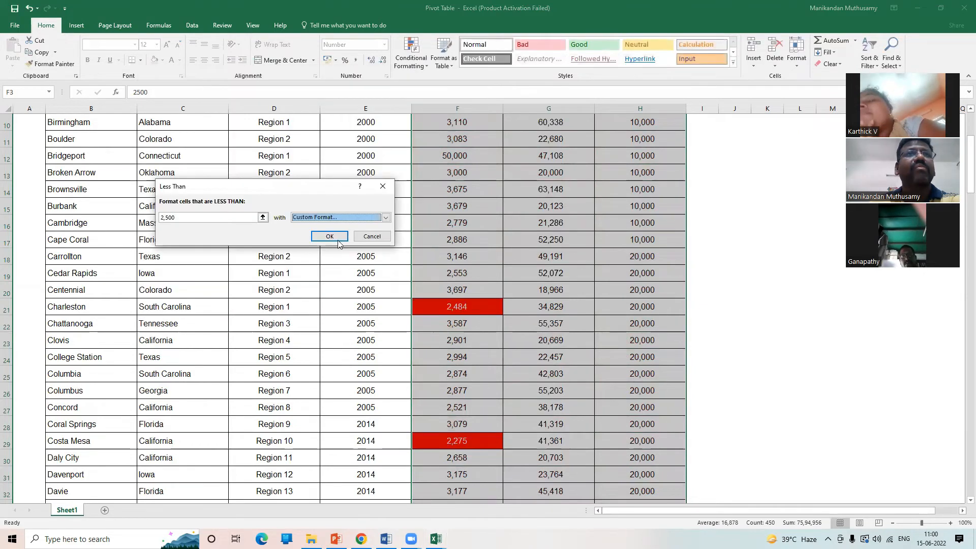
{"action": "left_click", "coordinate": [333, 236]}
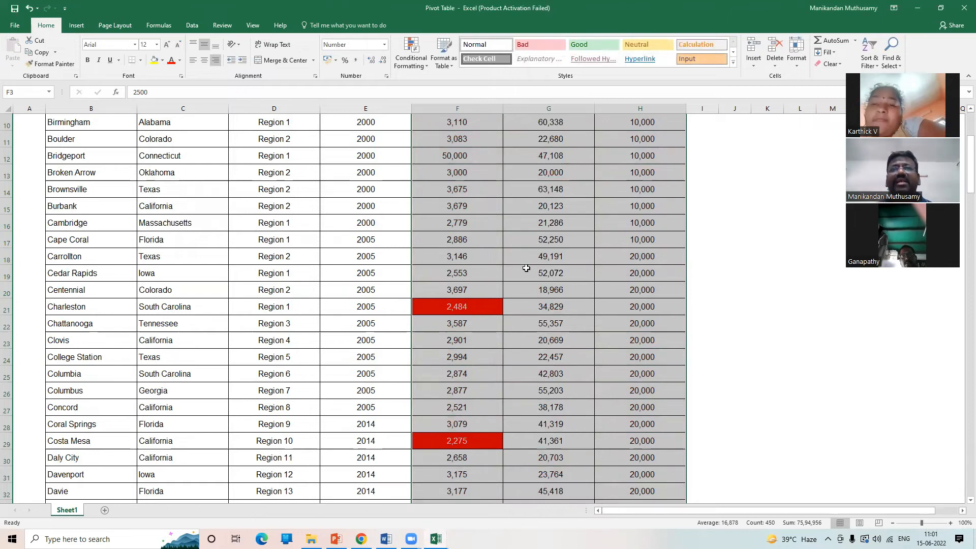
Review the highlighted cells throughout the sheet and clear the Less Than rule from the selected cells
{"action": "scroll", "coordinate": [531, 257], "scroll_direction": "down", "scroll_amount": 18}
{"action": "scroll", "coordinate": [584, 257], "scroll_direction": "up", "scroll_amount": 5}
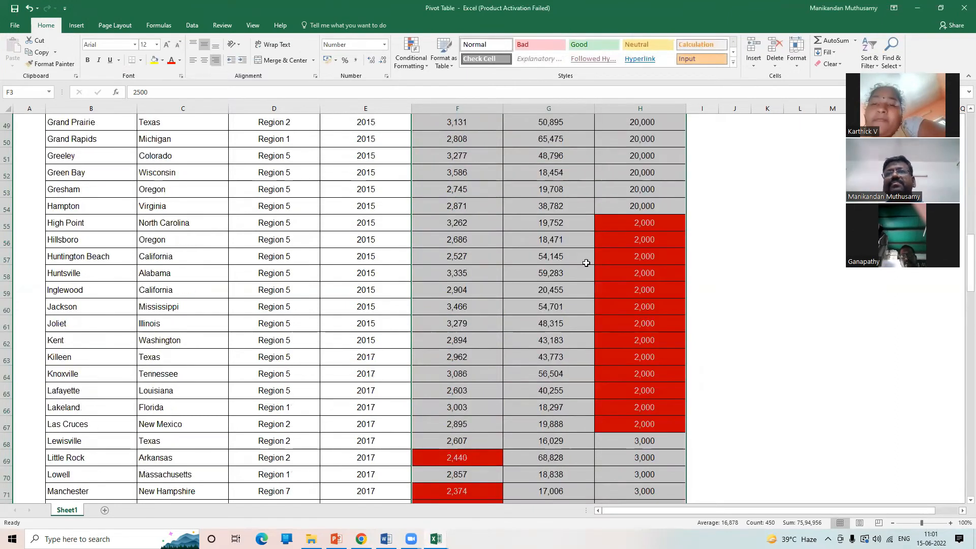
{"action": "scroll", "coordinate": [586, 264], "scroll_direction": "down", "scroll_amount": 7}
{"action": "scroll", "coordinate": [582, 277], "scroll_direction": "down", "scroll_amount": 20}
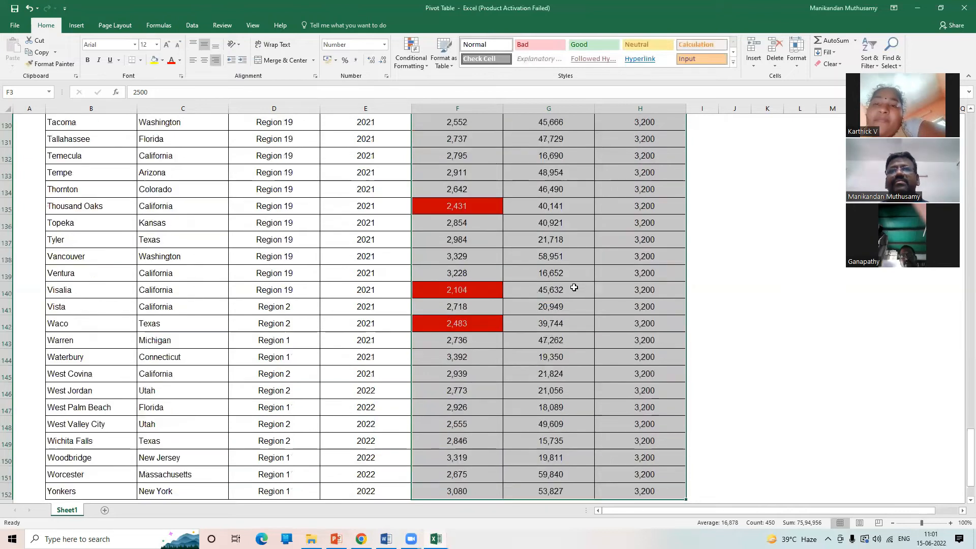
{"action": "scroll", "coordinate": [577, 285], "scroll_direction": "up", "scroll_amount": 17}
{"action": "scroll", "coordinate": [569, 284], "scroll_direction": "up", "scroll_amount": 16}
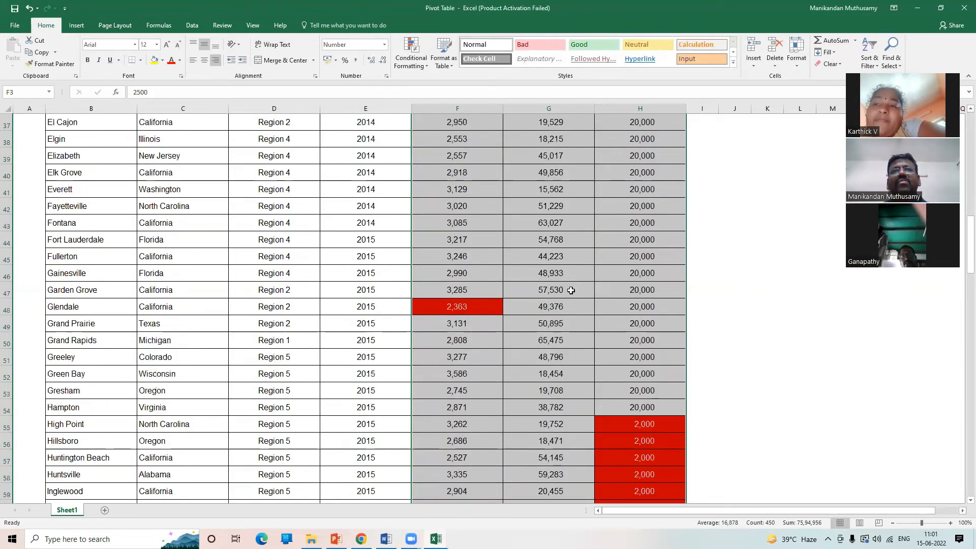
{"action": "scroll", "coordinate": [513, 272], "scroll_direction": "up", "scroll_amount": 13}
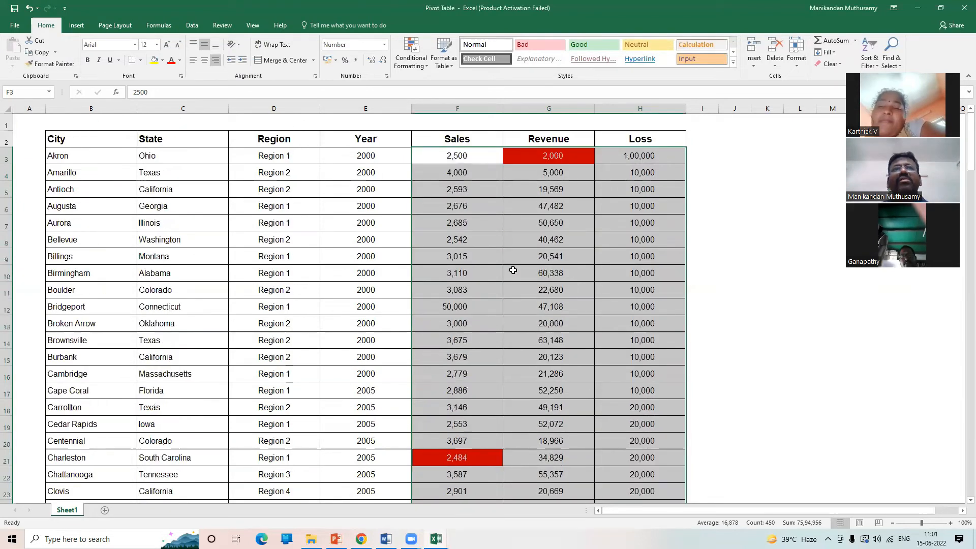
{"action": "left_click", "coordinate": [411, 60]}
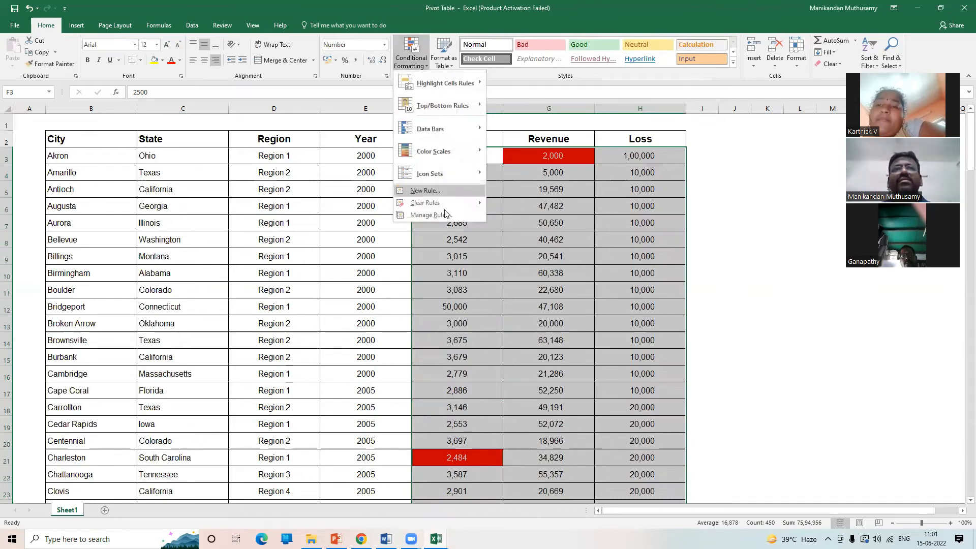
{"action": "mouse_move", "coordinate": [448, 208]}
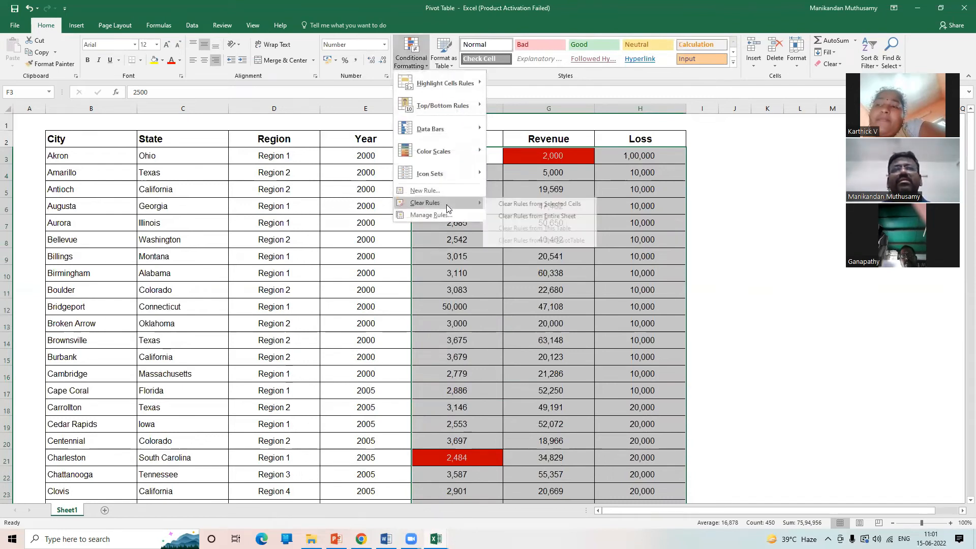
{"action": "left_click", "coordinate": [544, 204]}
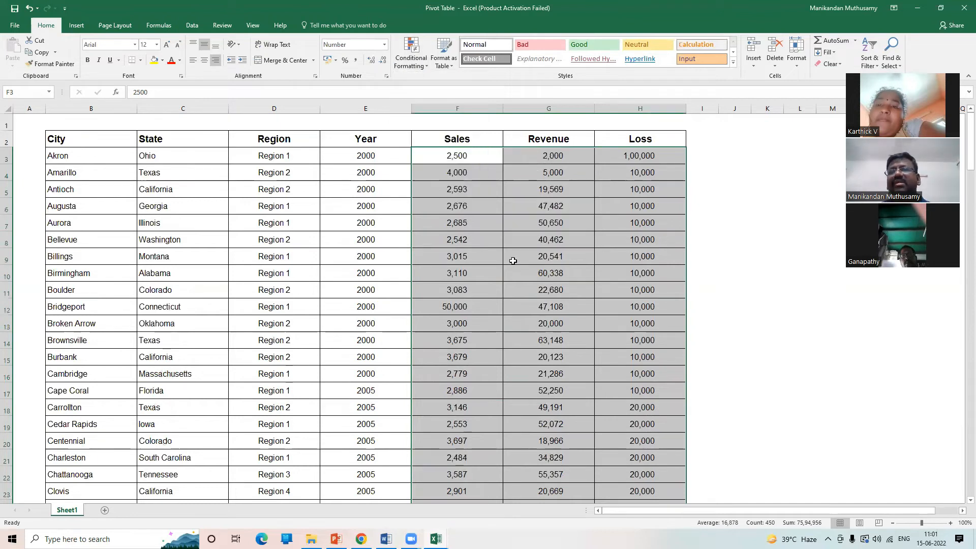
{"action": "left_click", "coordinate": [511, 262]}
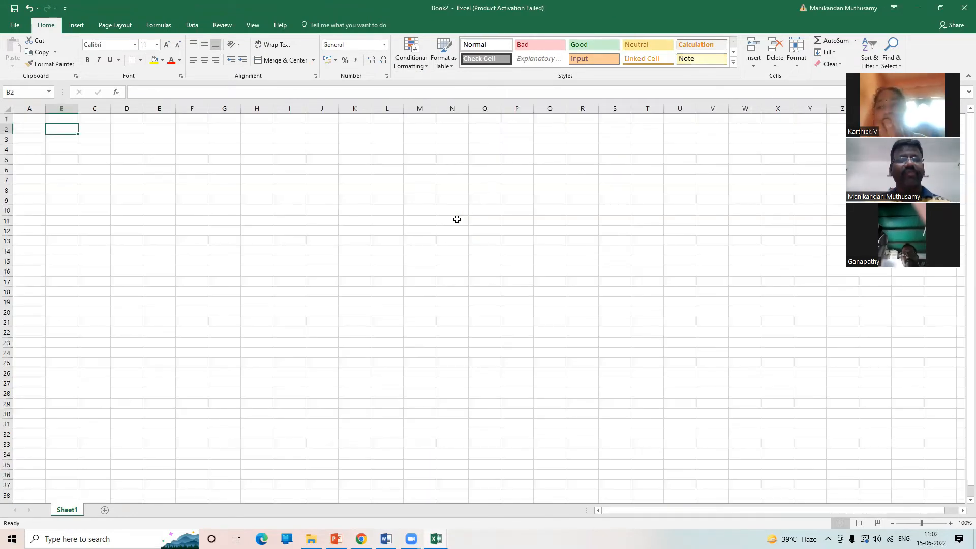
{"action": "type", "text": "S"}
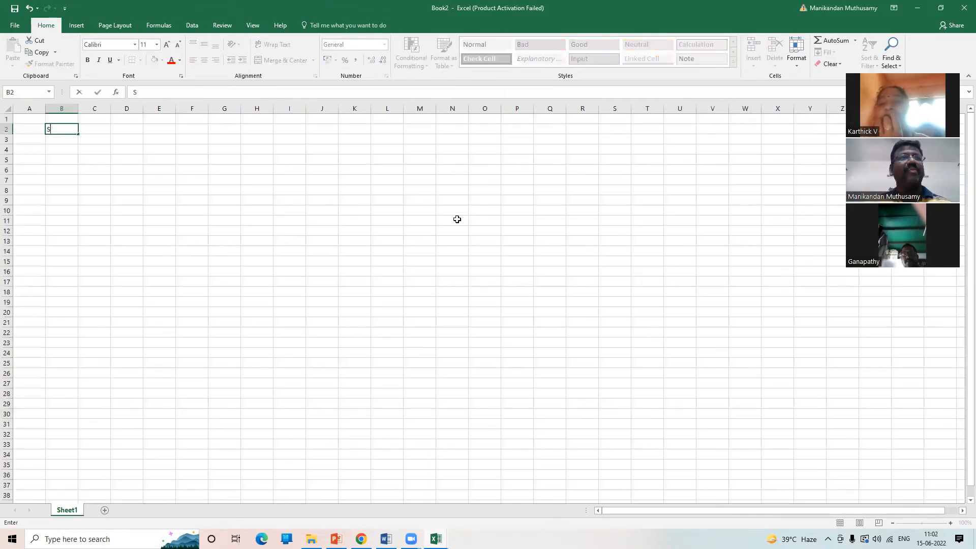
{"action": "key", "text": "Escape"}
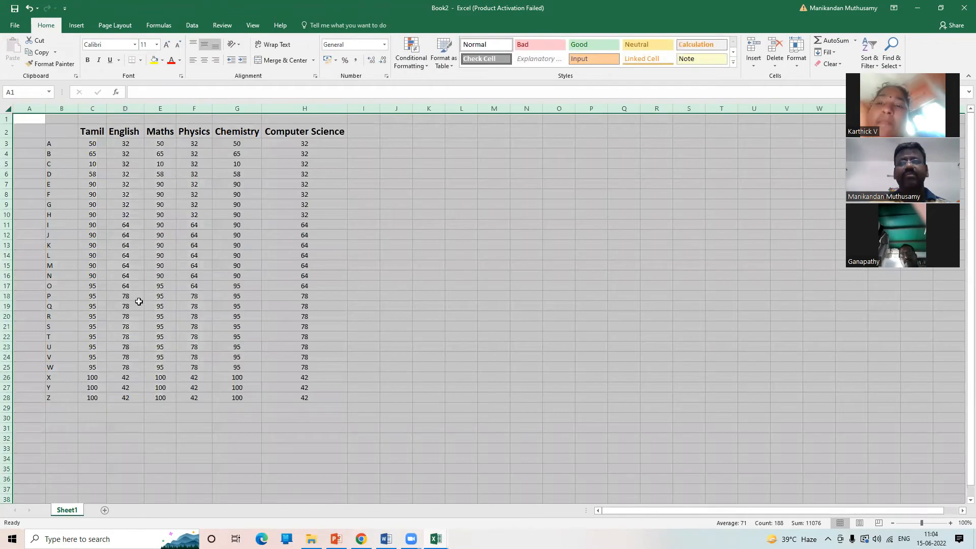
Start a Greater Than highlight rule for all marks in C3:H28, Tamil through Computer Science, with 75 as the threshold
{"action": "key", "text": "ctrl+Home"}
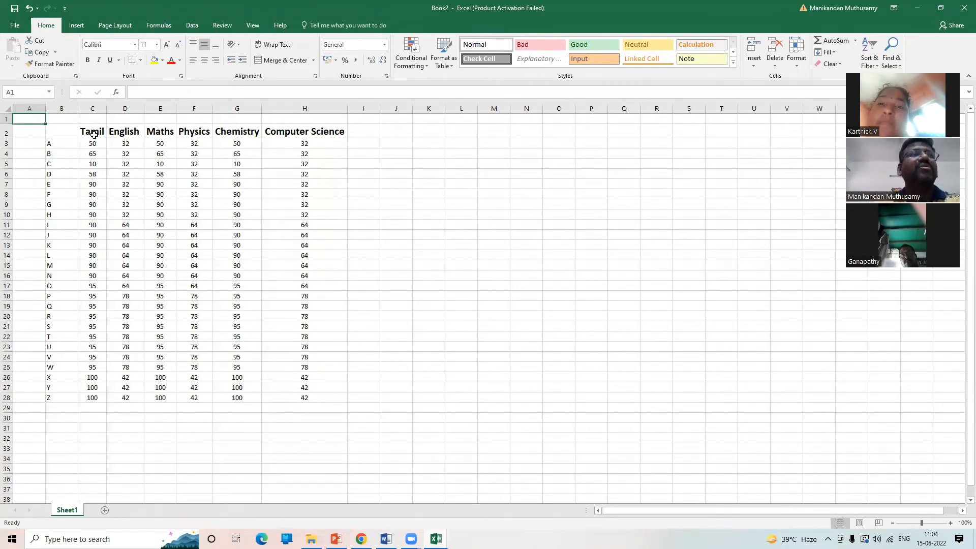
{"action": "left_click", "coordinate": [54, 143]}
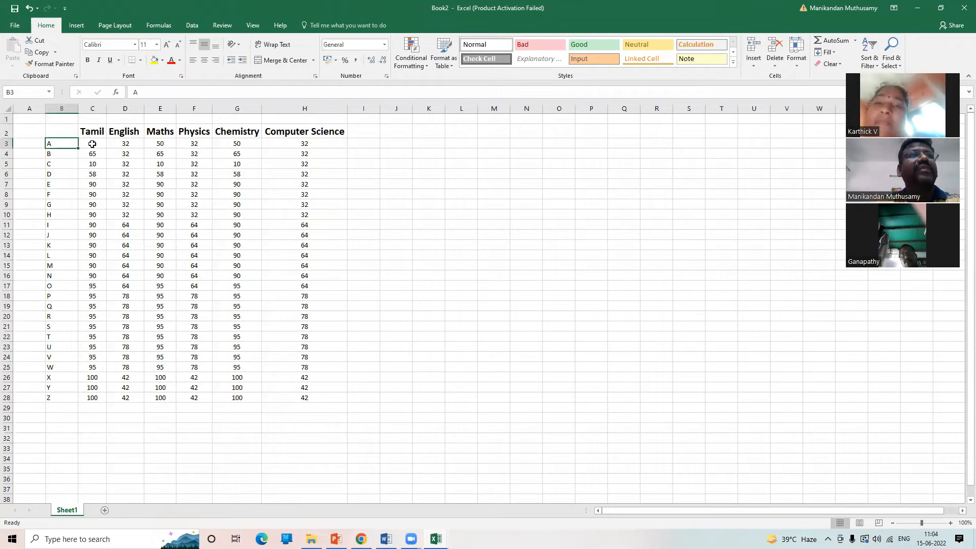
{"action": "left_click_drag", "start_coordinate": [92, 144], "coordinate": [311, 400]}
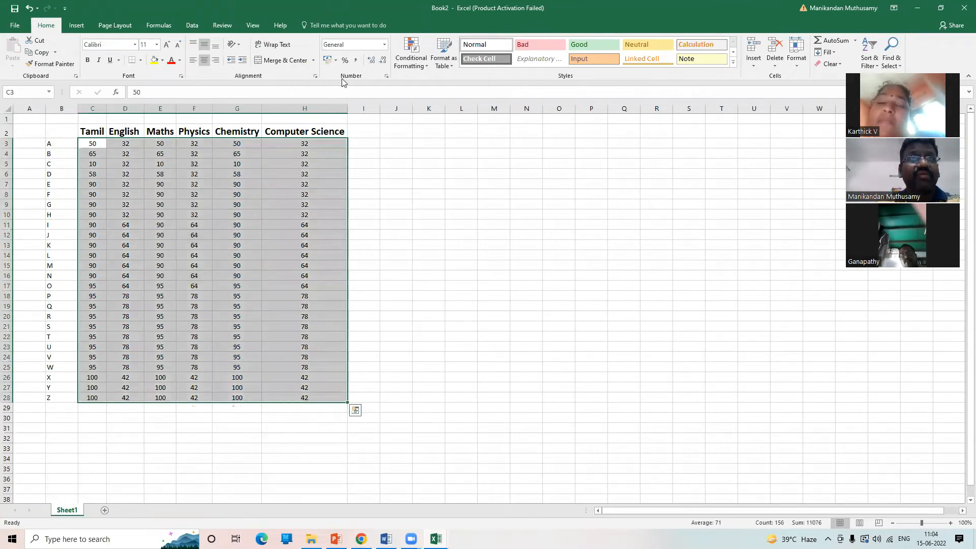
{"action": "left_click", "coordinate": [420, 64]}
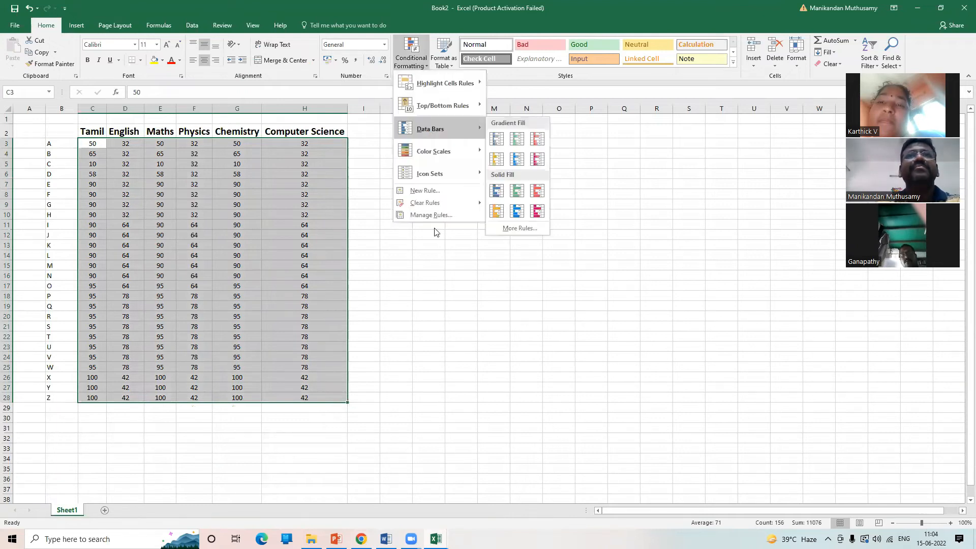
{"action": "mouse_move", "coordinate": [451, 102]}
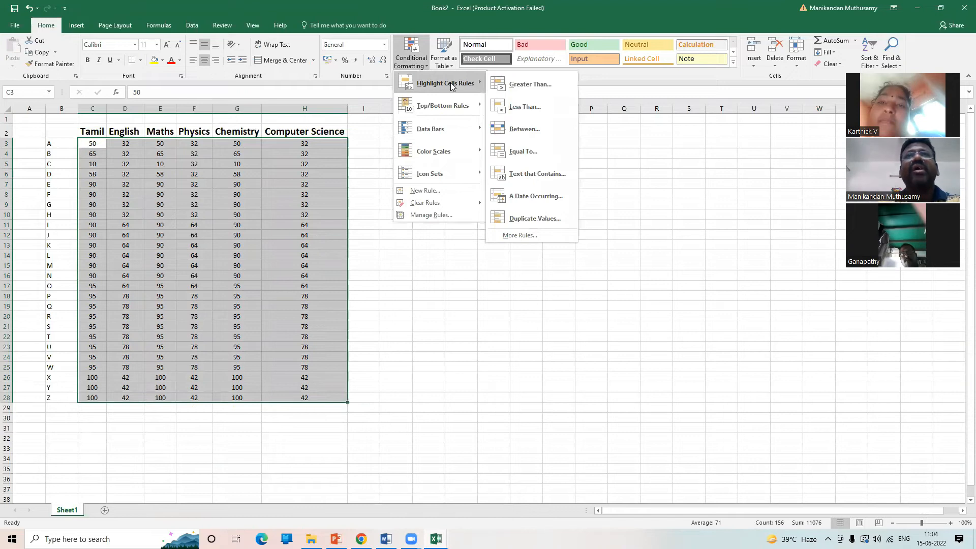
{"action": "left_click", "coordinate": [548, 86]}
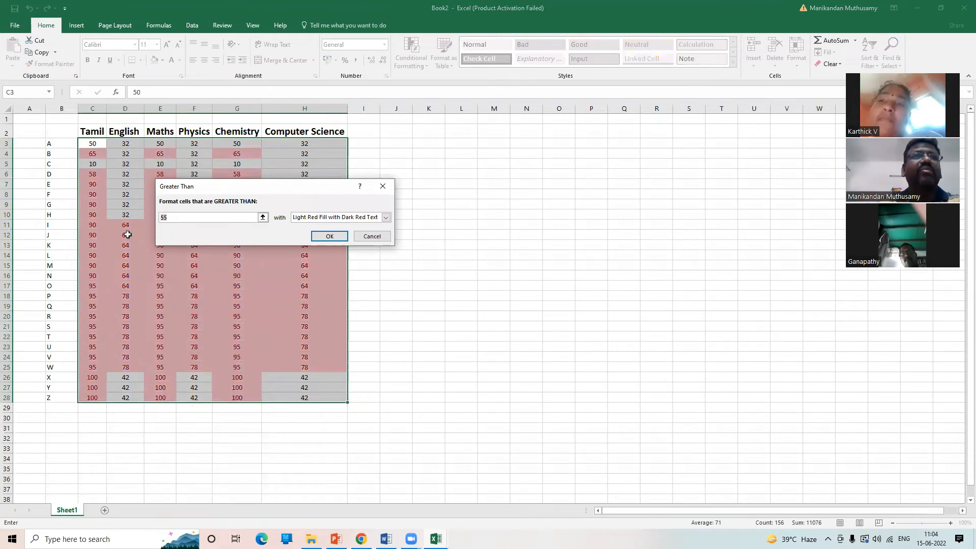
{"action": "type", "text": "75"}
Give the Greater Than rule on the marks a custom format with a green fill and white font color
{"action": "left_click", "coordinate": [387, 218]}
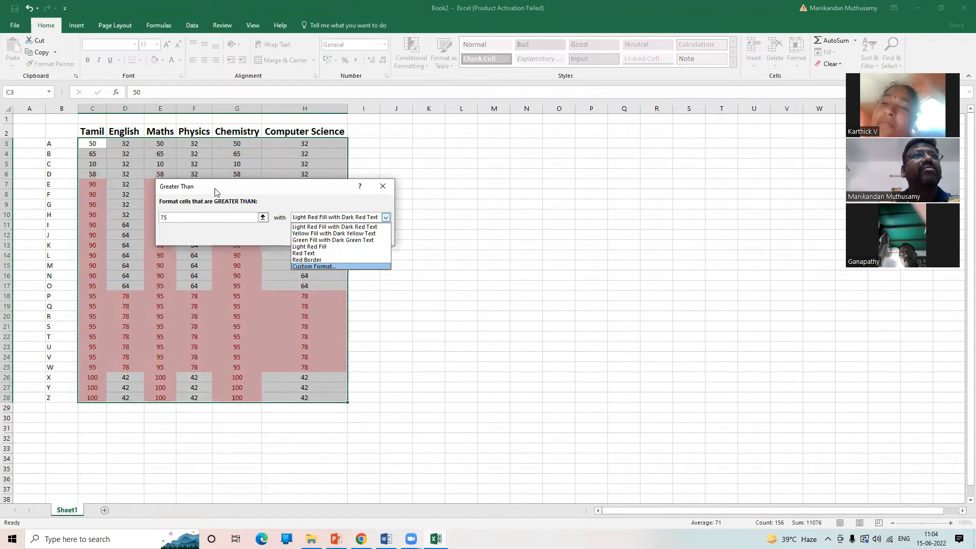
{"action": "key", "text": "Return"}
{"action": "left_click", "coordinate": [245, 94]}
{"action": "left_click", "coordinate": [244, 130]}
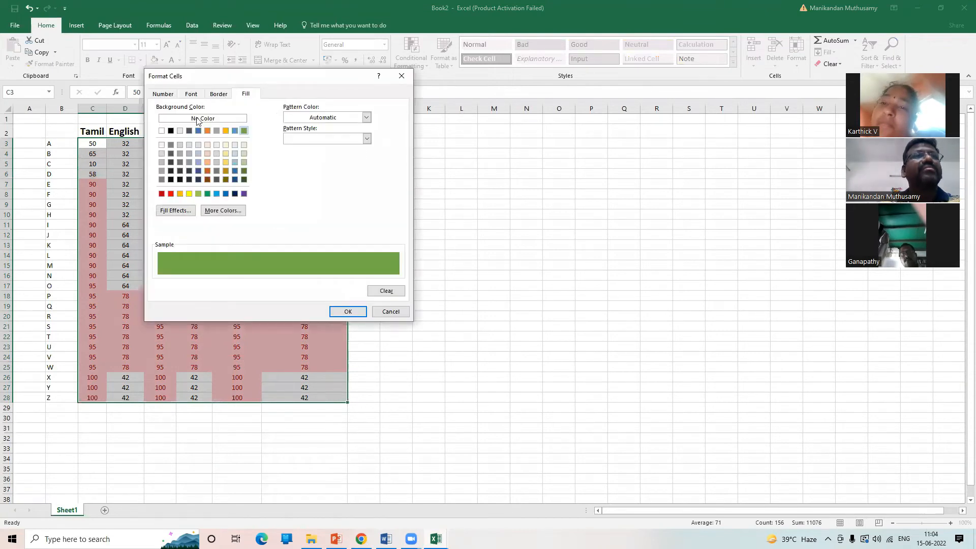
{"action": "left_click", "coordinate": [191, 94]}
{"action": "left_click", "coordinate": [208, 182]}
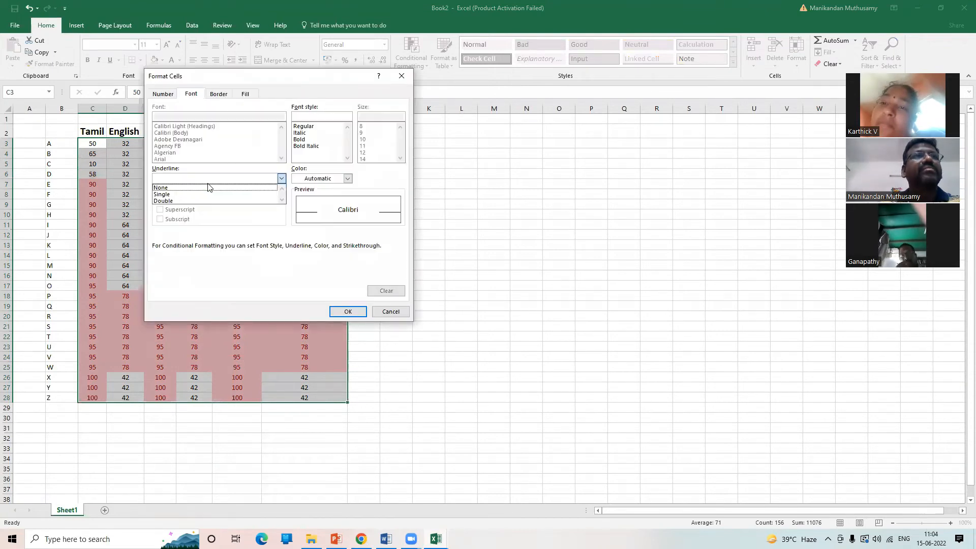
{"action": "left_click", "coordinate": [312, 181]}
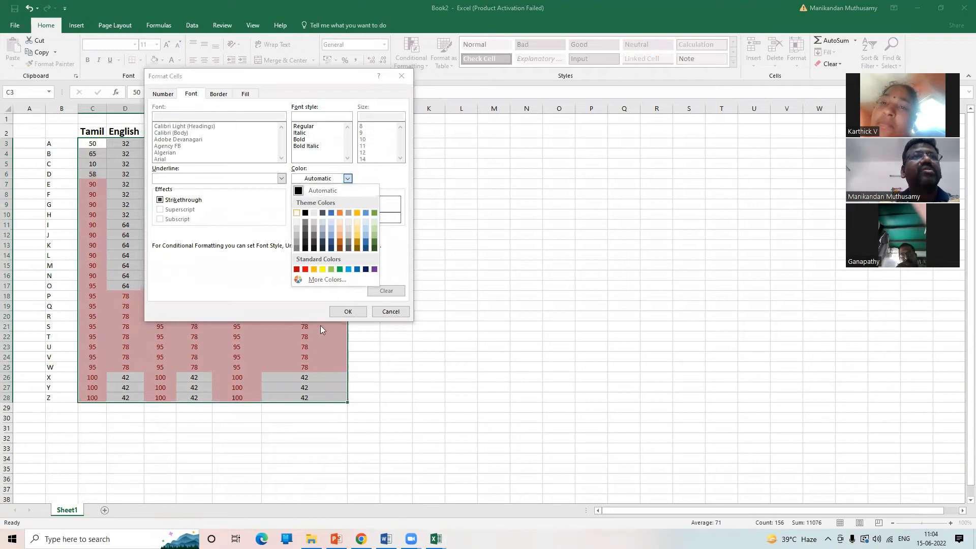
{"action": "left_click", "coordinate": [347, 311]}
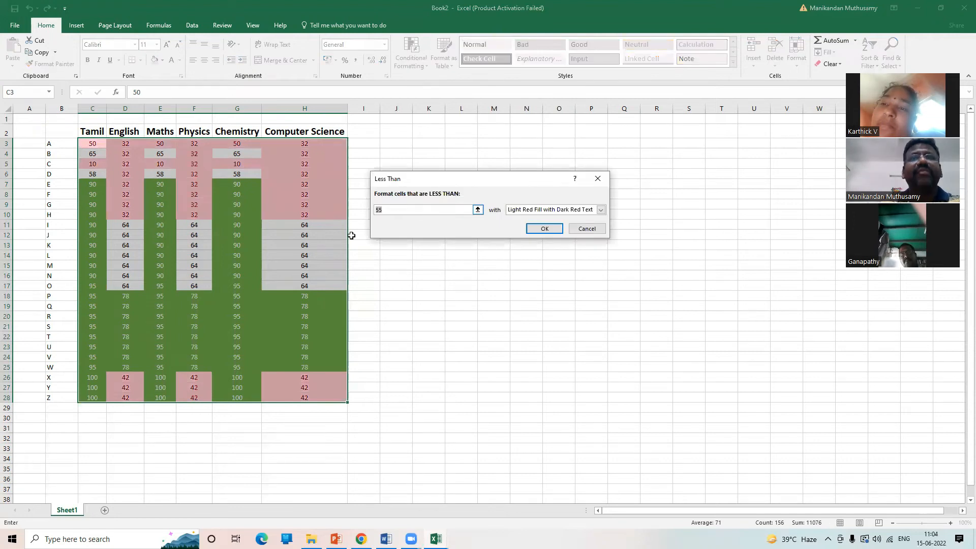
Set the Less Than rule on the marks to 35 with a custom format of red fill and white font
{"action": "type", "text": "35"}
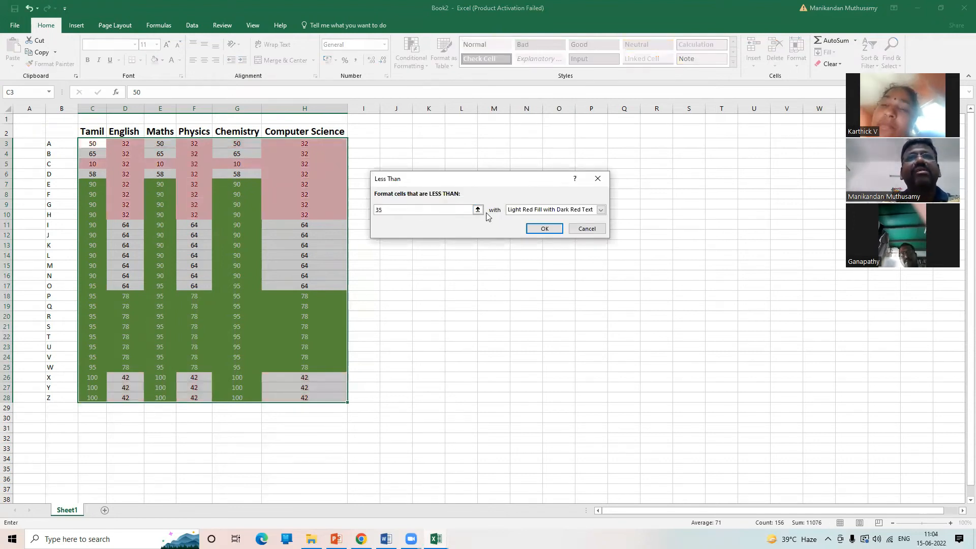
{"action": "left_click", "coordinate": [574, 212]}
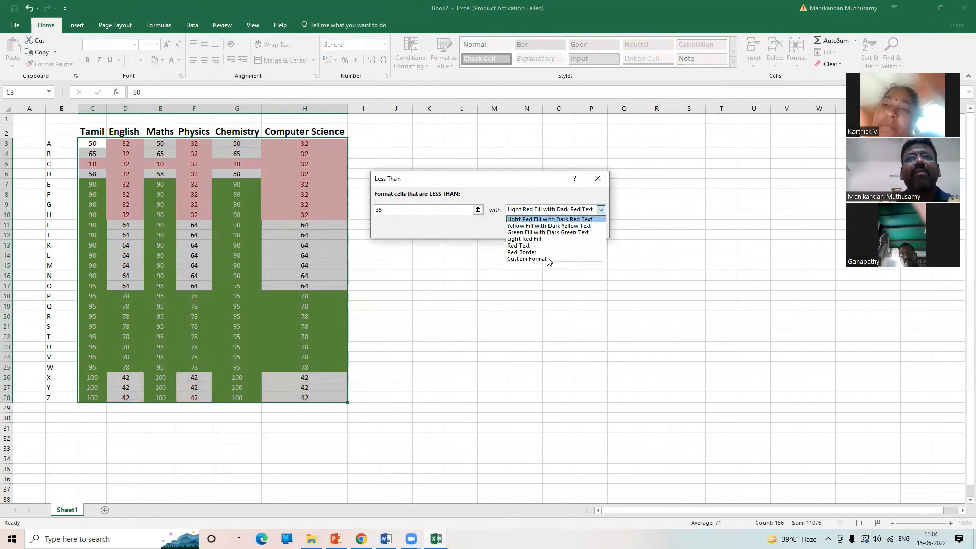
{"action": "left_click", "coordinate": [528, 260]}
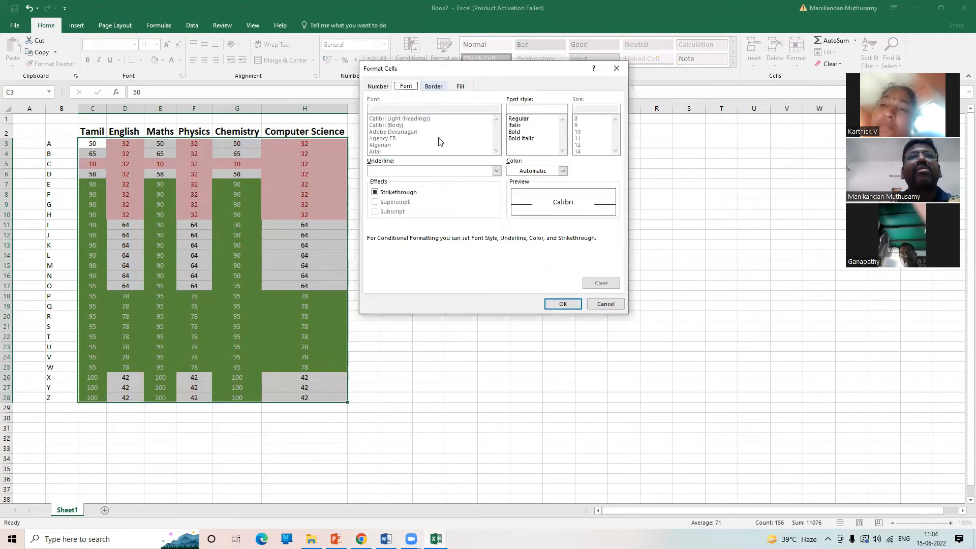
{"action": "left_click", "coordinate": [461, 86]}
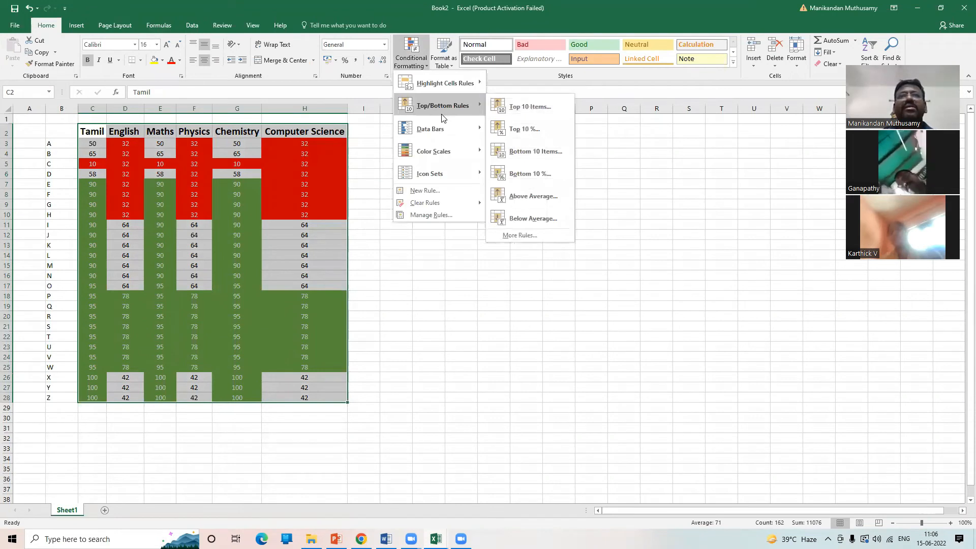
{"action": "mouse_move", "coordinate": [450, 87]}
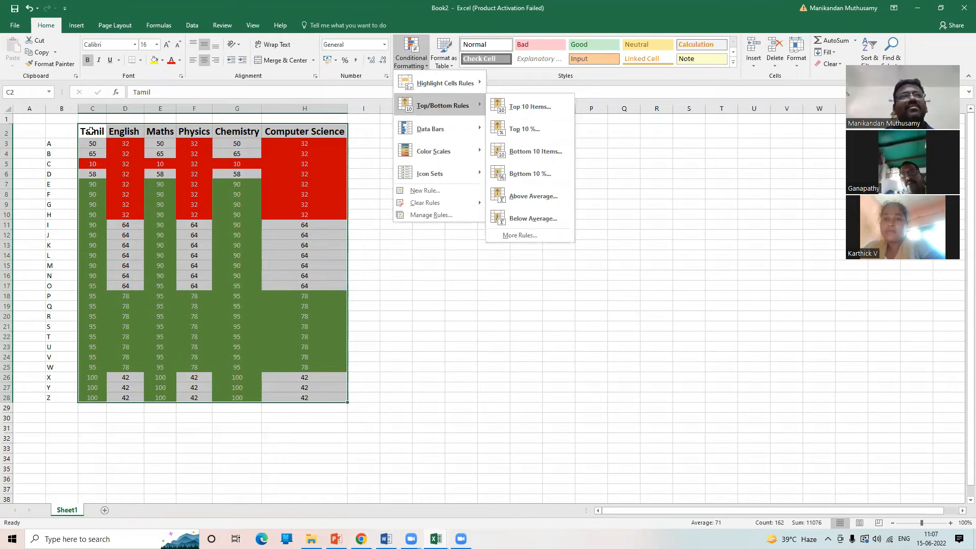
Select all marks in C3:H28 and return to Book2 after a brief look at the Pivot Table workbook
{"action": "left_click", "coordinate": [131, 208]}
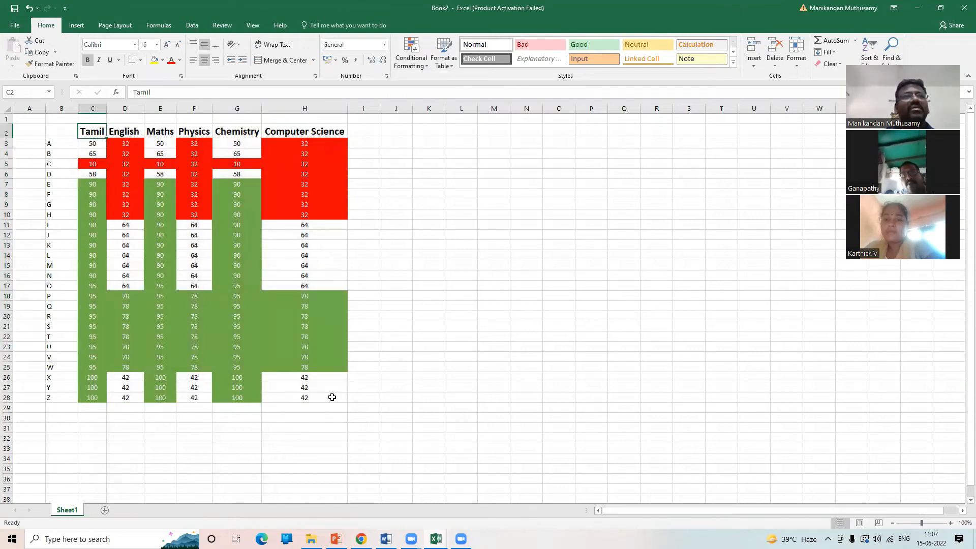
{"action": "left_click_drag", "start_coordinate": [92, 144], "coordinate": [332, 397]}
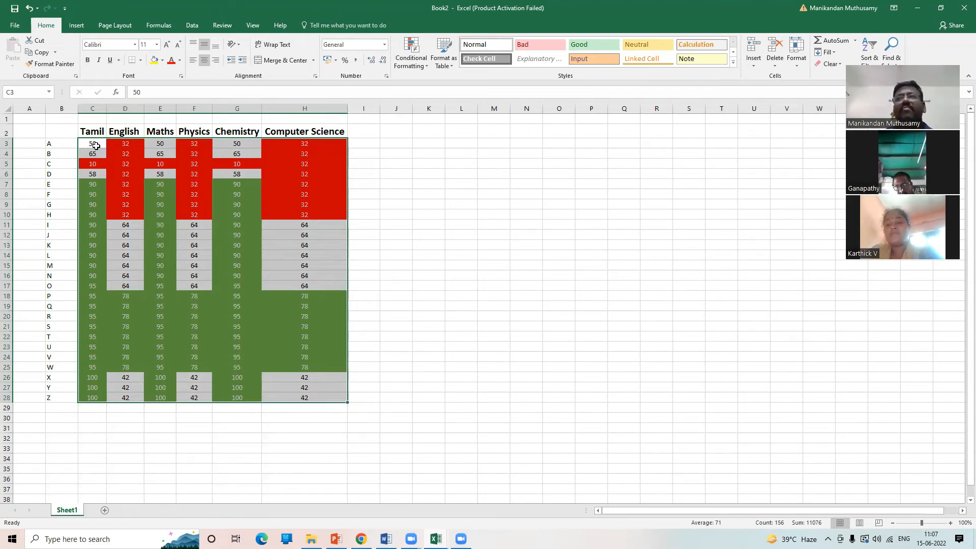
{"action": "key", "text": "alt+Tab"}
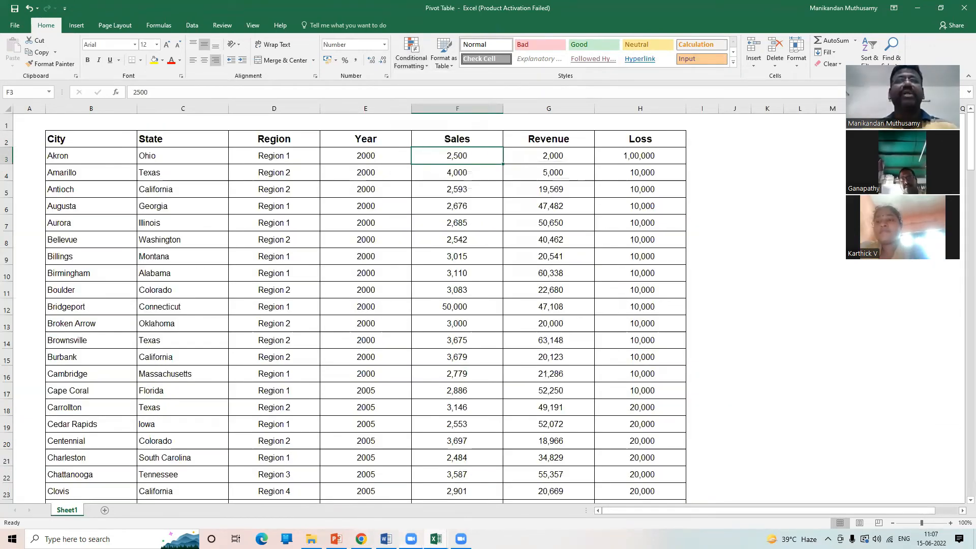
{"action": "left_click", "coordinate": [436, 538]}
{"action": "left_click", "coordinate": [526, 502]}
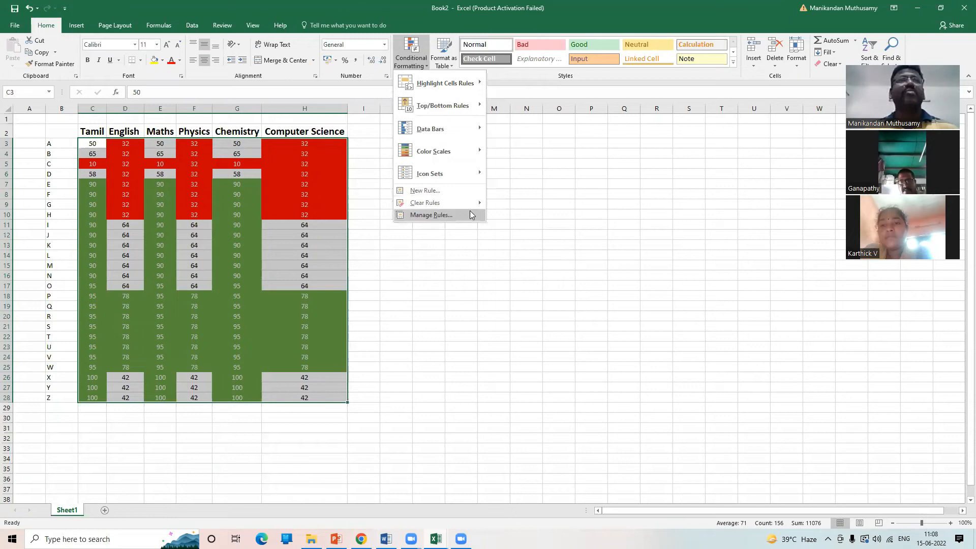
Edit the red Less Than rule on the selected marks so its threshold is 50, and apply it
{"action": "left_click", "coordinate": [427, 213]}
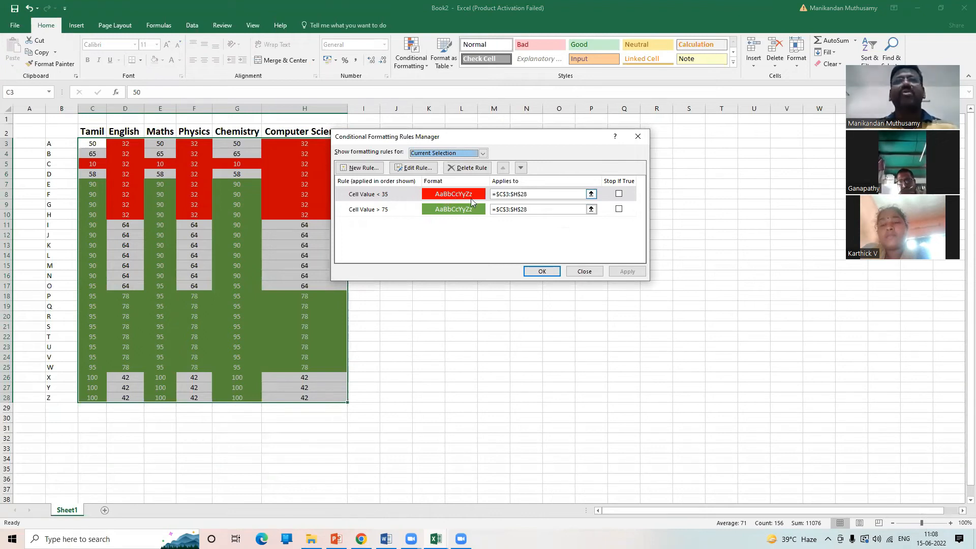
{"action": "left_click", "coordinate": [399, 198]}
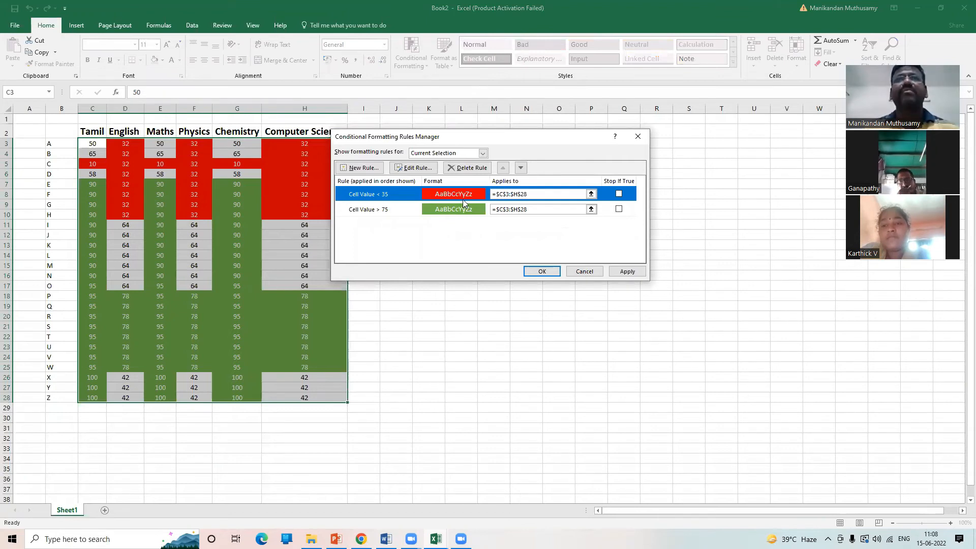
{"action": "left_click", "coordinate": [422, 171]}
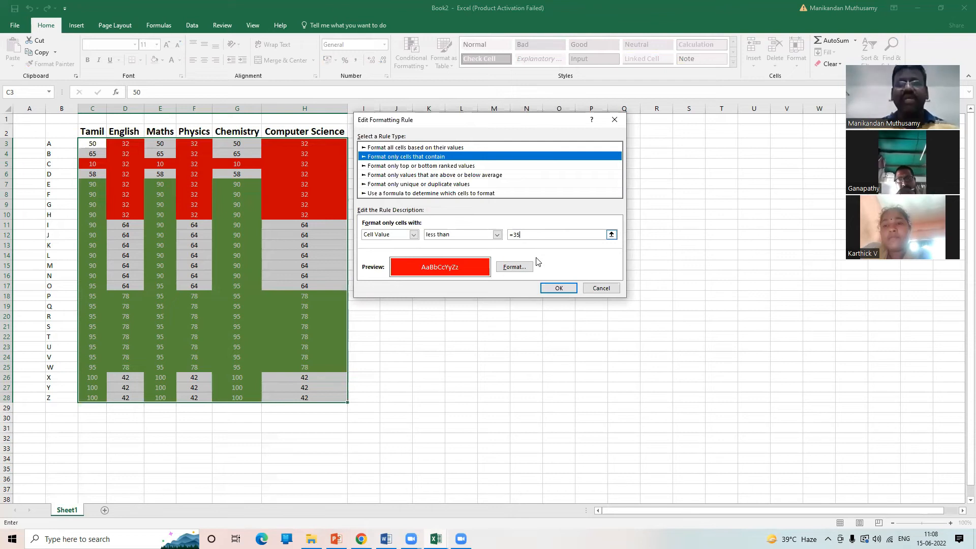
{"action": "key", "text": "BackSpace"}
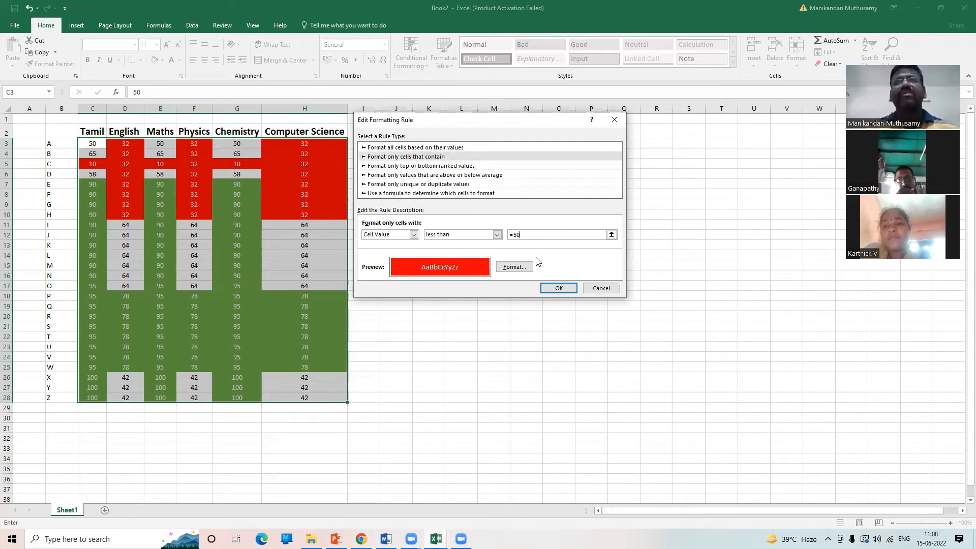
{"action": "key", "text": "Return"}
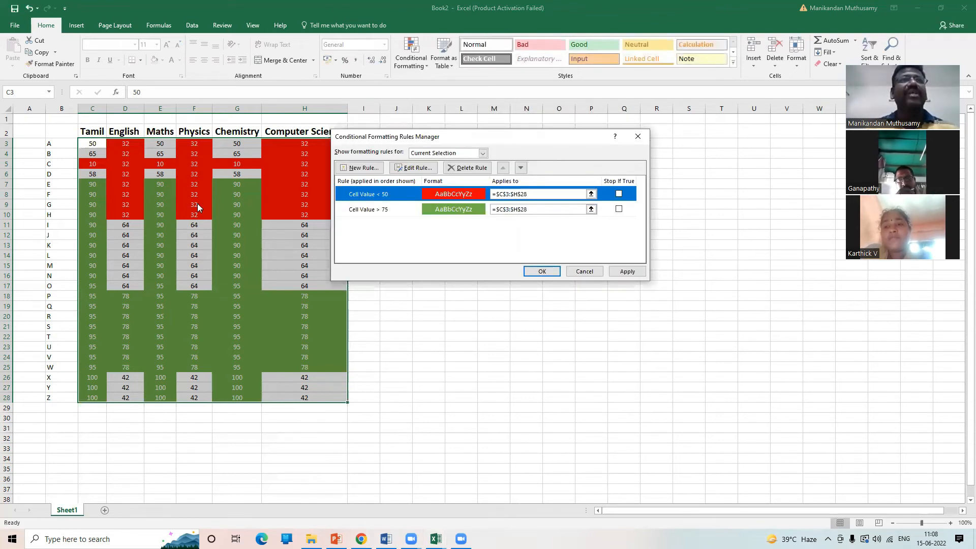
{"action": "key", "text": "Return"}
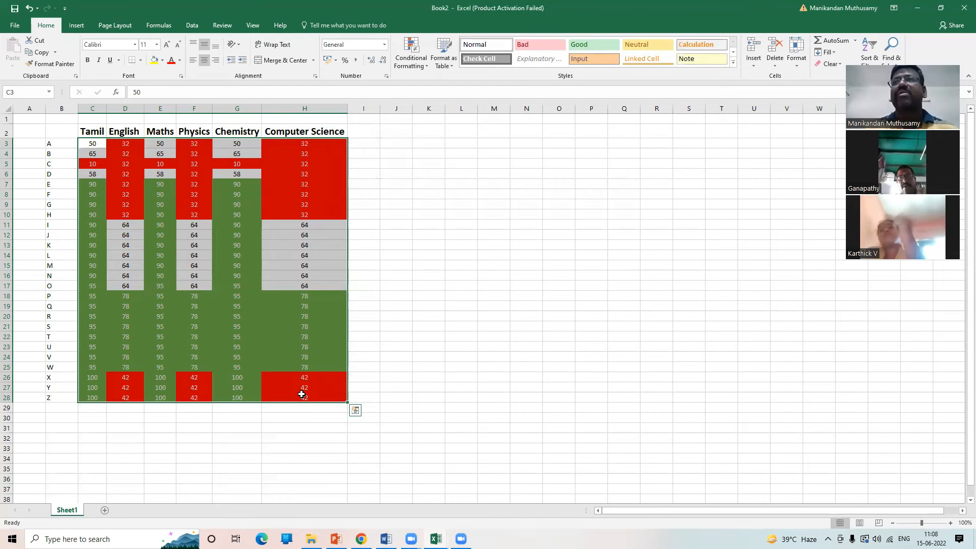
Edit the green Greater Than rule on the marks so its threshold is 95, and apply it
{"action": "left_click", "coordinate": [413, 60]}
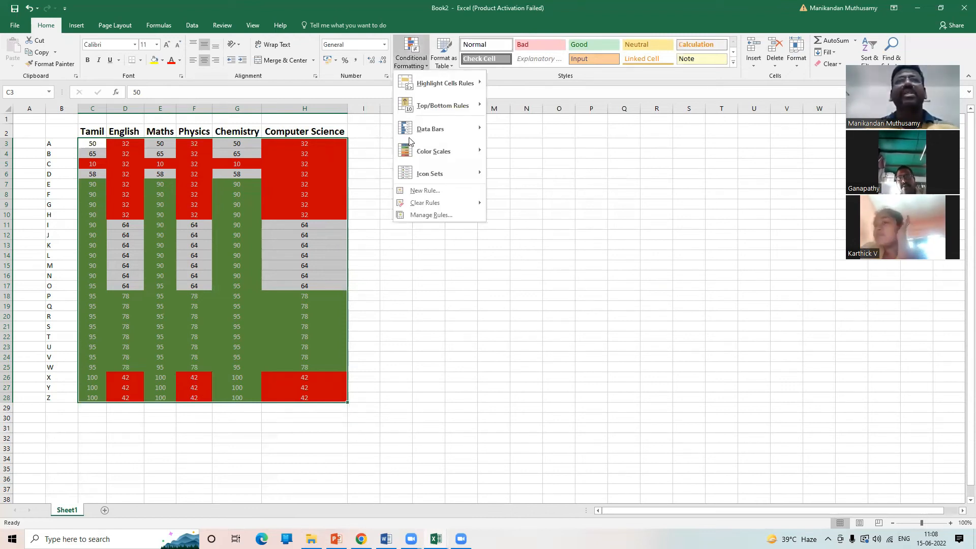
{"action": "left_click", "coordinate": [435, 215]}
{"action": "left_click", "coordinate": [387, 197]}
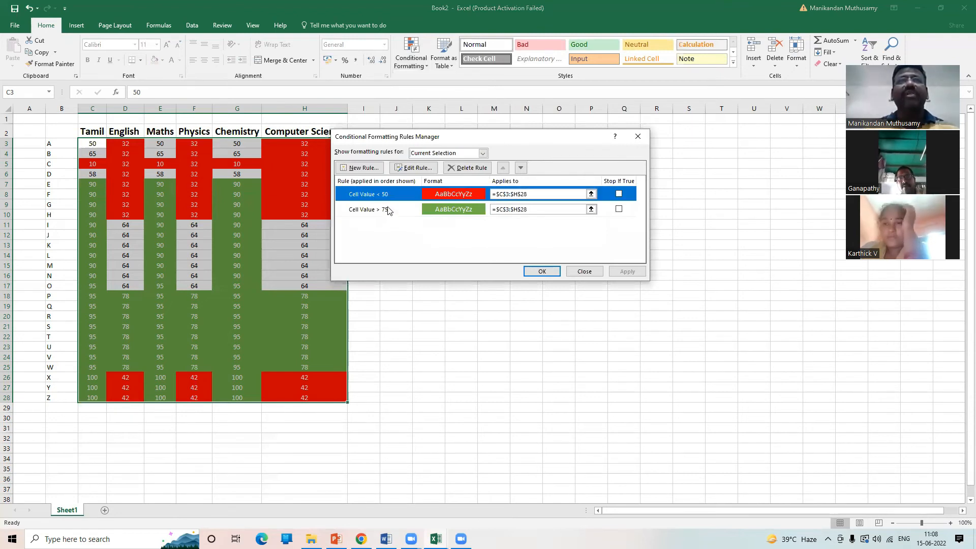
{"action": "left_click", "coordinate": [390, 208]}
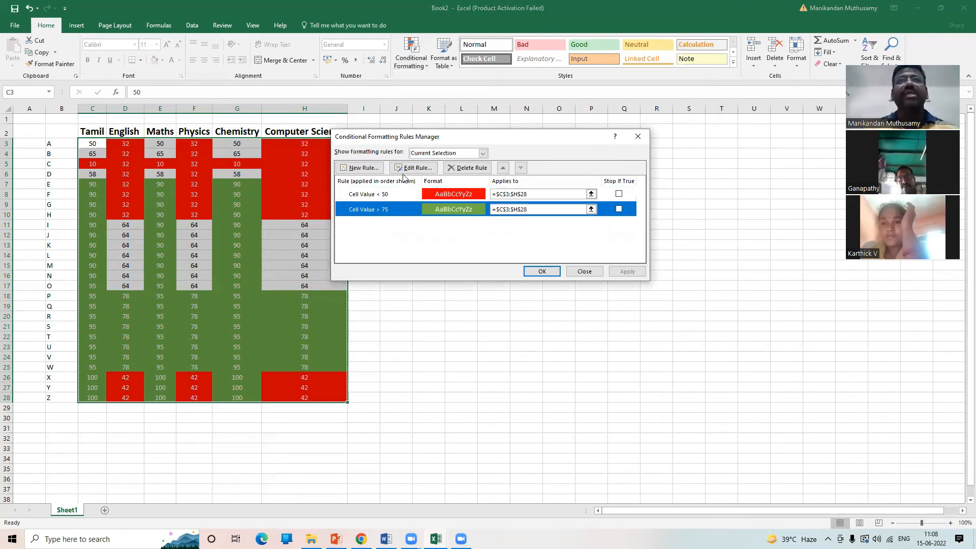
{"action": "left_click", "coordinate": [391, 196]}
{"action": "left_click", "coordinate": [386, 210]}
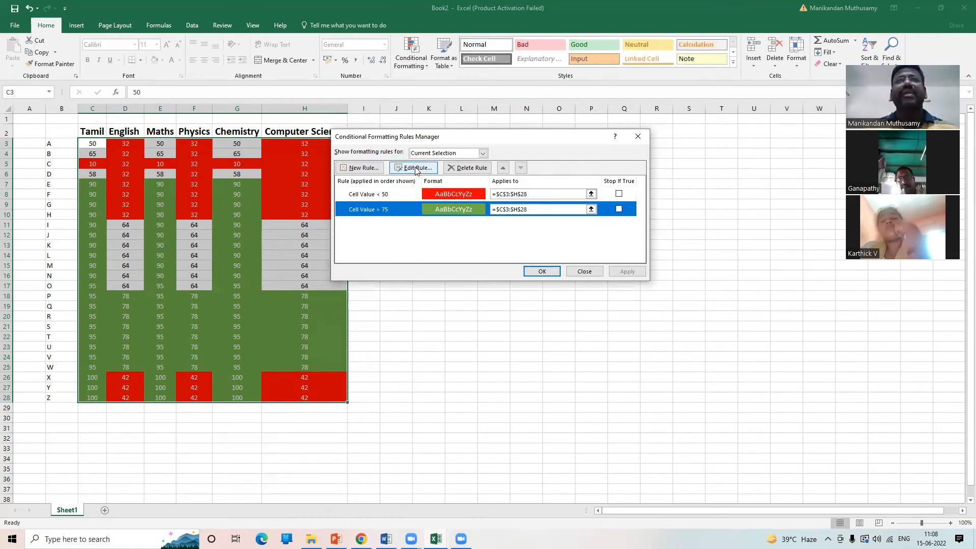
{"action": "left_click", "coordinate": [415, 168]}
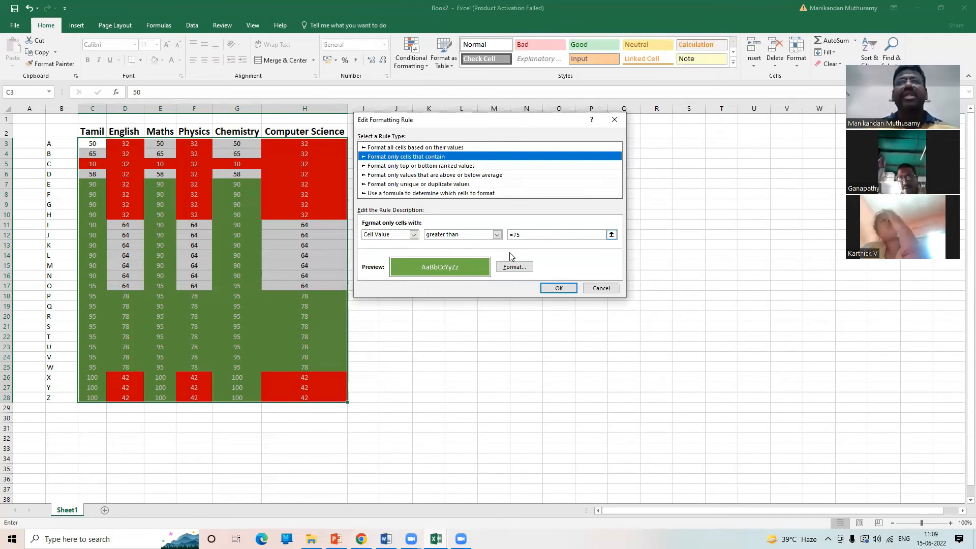
{"action": "left_click", "coordinate": [515, 235]}
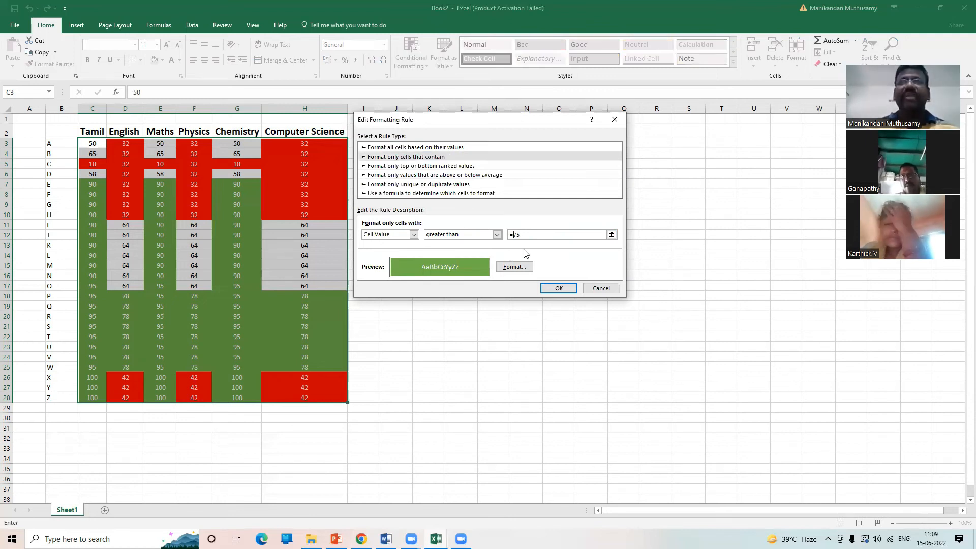
{"action": "key", "text": "BackSpace"}
{"action": "type", "text": "6"}
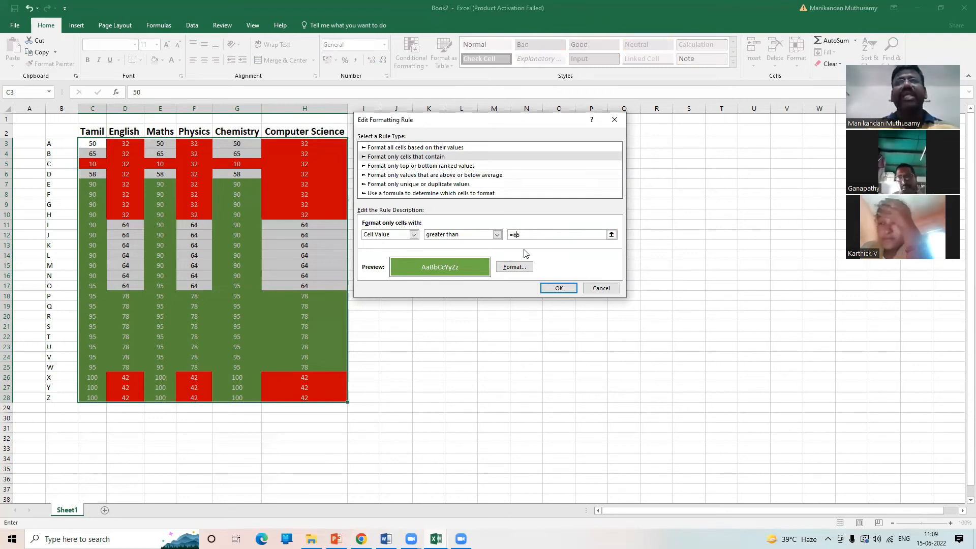
{"action": "key", "text": "BackSpace"}
{"action": "type", "text": "9"}
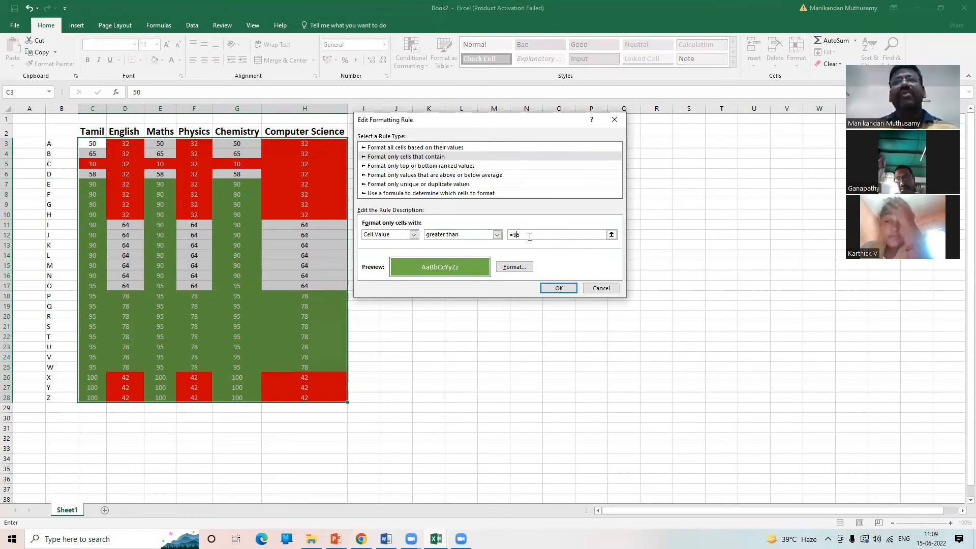
{"action": "left_click", "coordinate": [558, 287]}
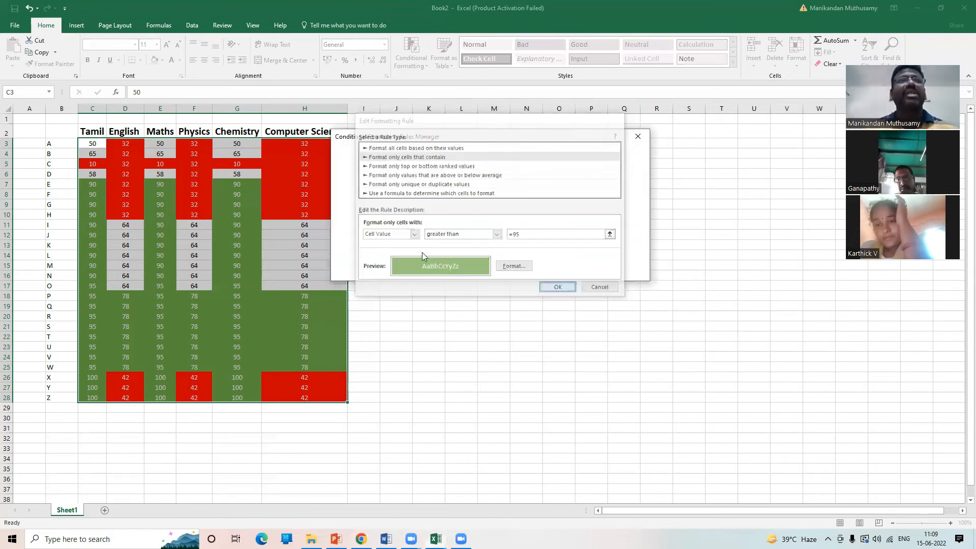
{"action": "key", "text": "Return"}
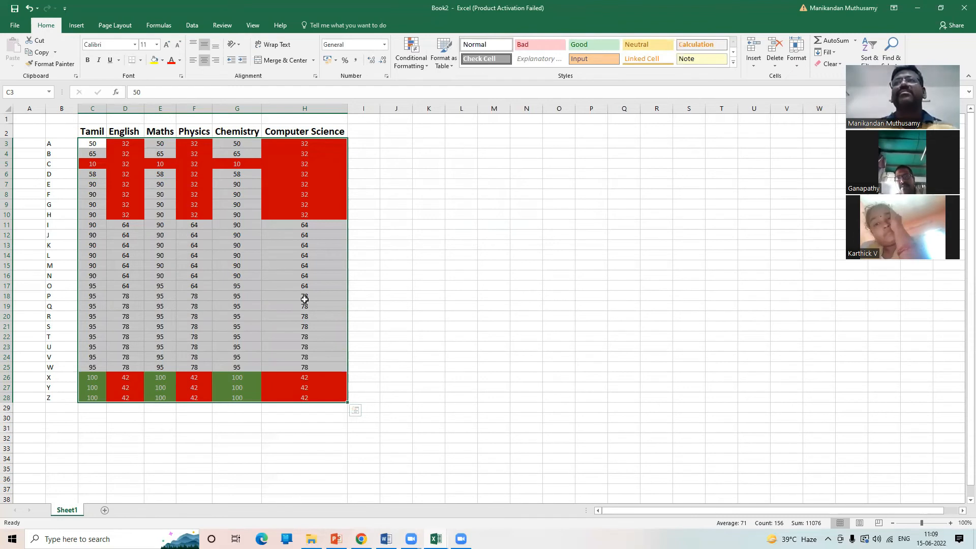
Change the fill color of the Greater Than 95 rule on the marks to blue and apply it
{"action": "left_click", "coordinate": [411, 54]}
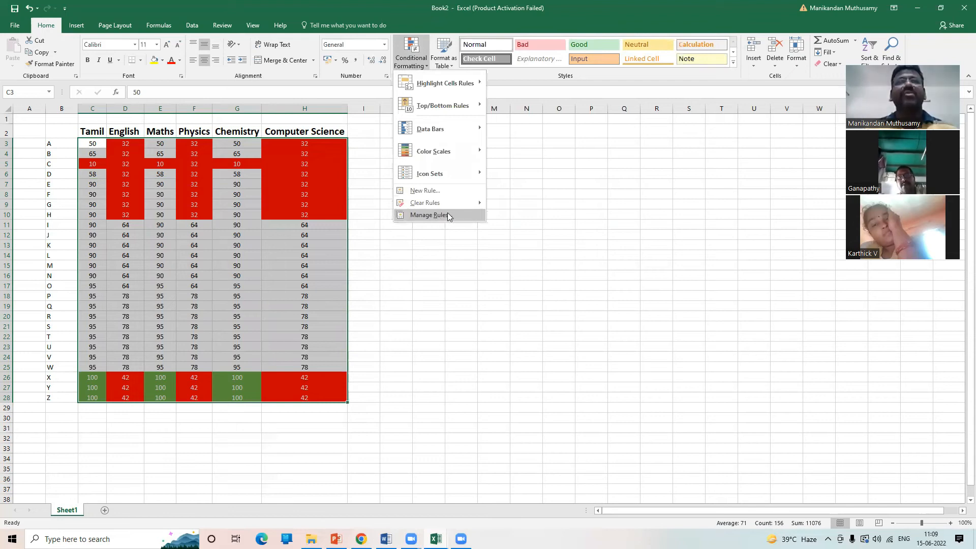
{"action": "left_click", "coordinate": [448, 215]}
{"action": "left_click", "coordinate": [389, 208]}
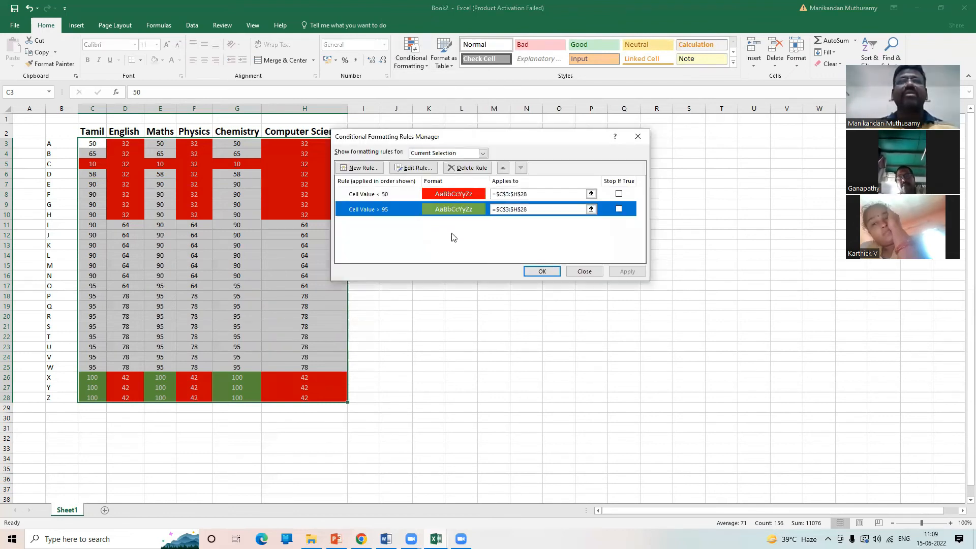
{"action": "left_click", "coordinate": [414, 168]}
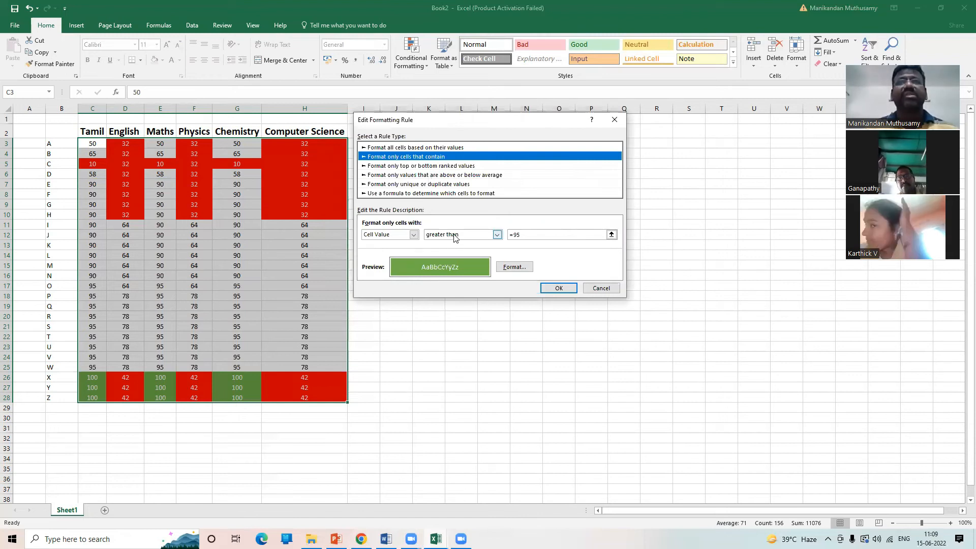
{"action": "left_click", "coordinate": [438, 237]}
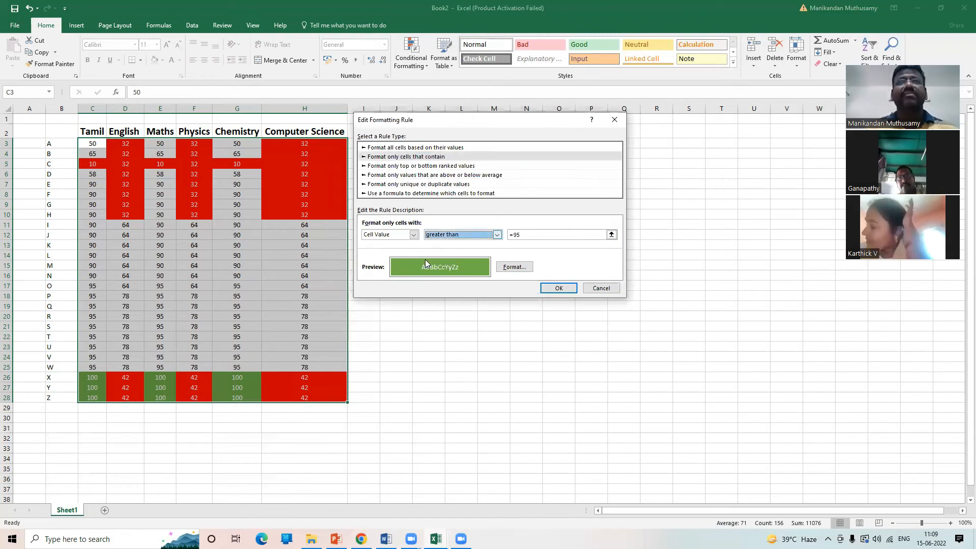
{"action": "left_click", "coordinate": [513, 267]}
{"action": "left_click", "coordinate": [460, 87]}
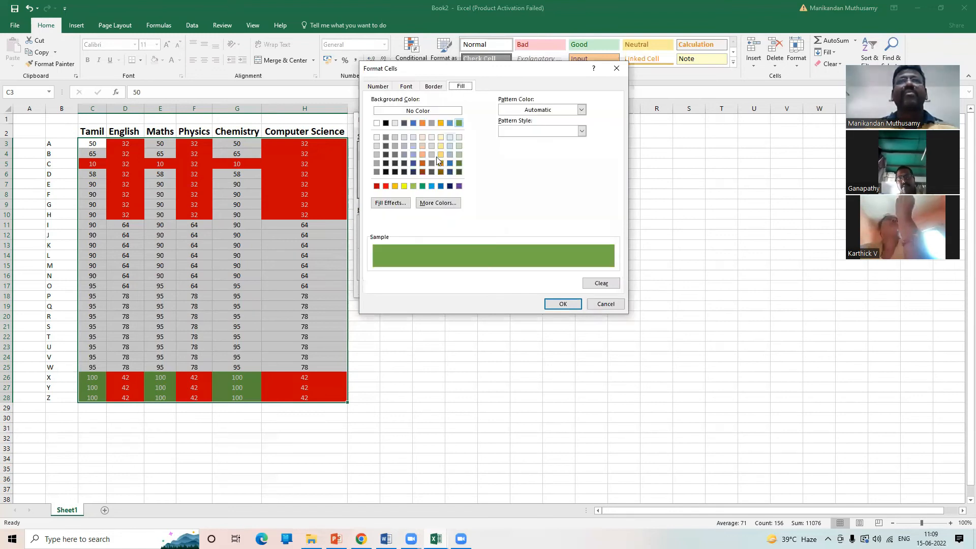
{"action": "left_click", "coordinate": [450, 123]}
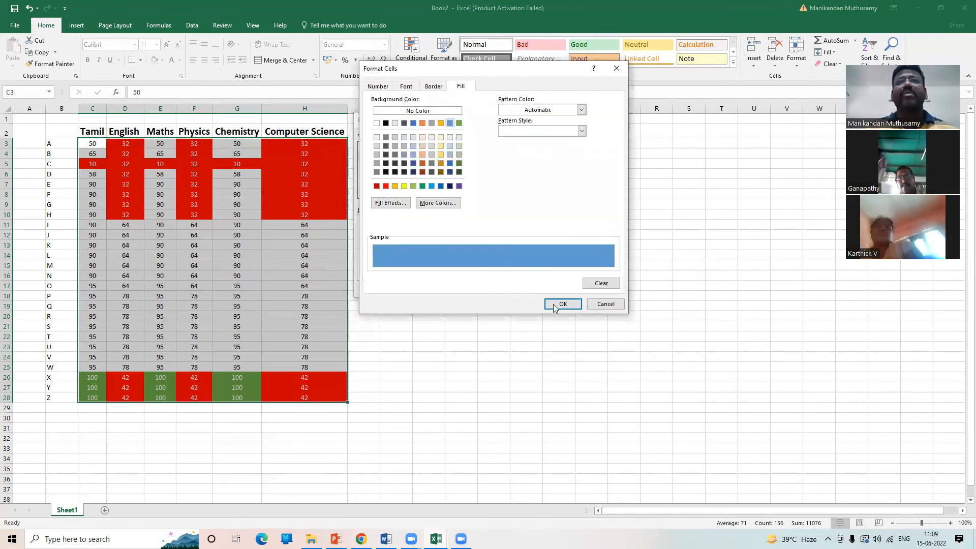
{"action": "left_click", "coordinate": [553, 304]}
{"action": "left_click", "coordinate": [560, 288]}
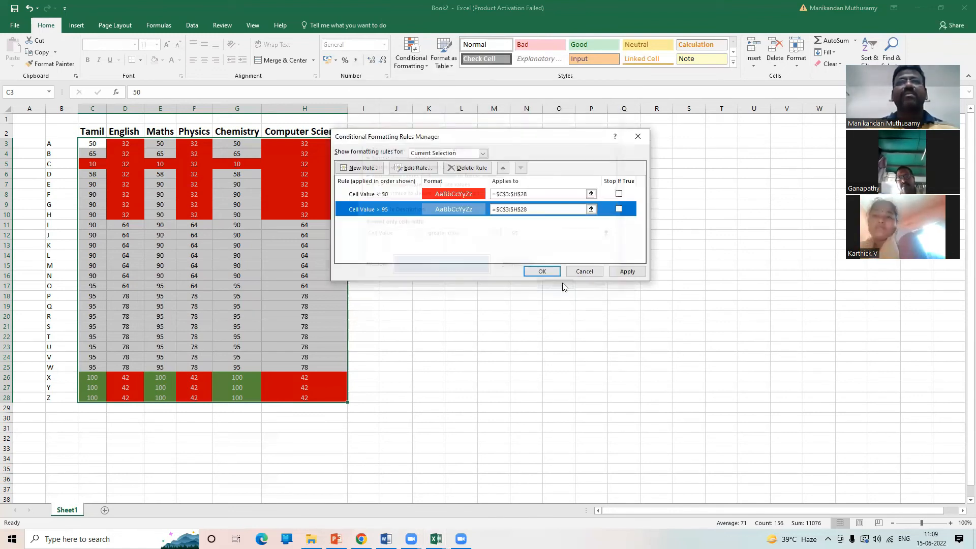
{"action": "key", "text": "Return"}
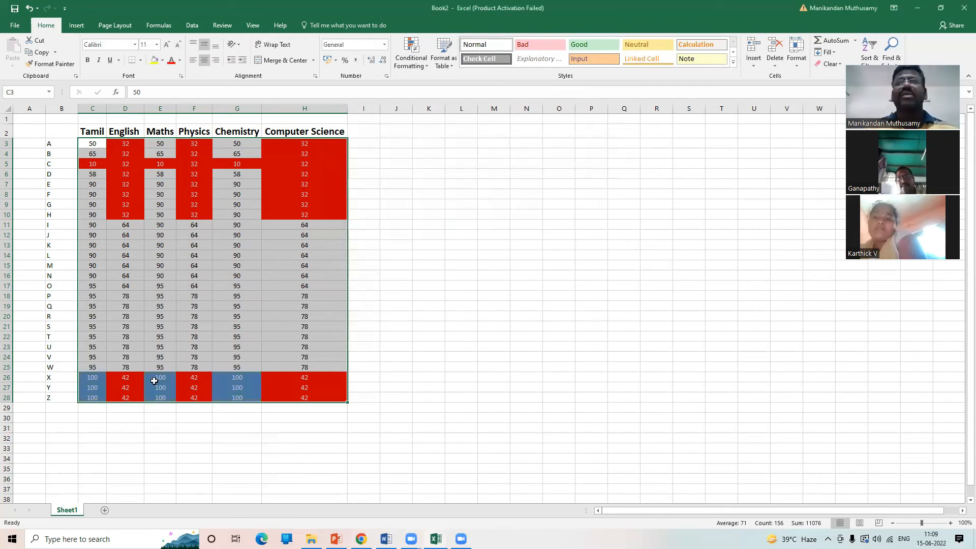
Change the fill color of the Less Than 50 rule on the marks to gold and apply it
{"action": "left_click", "coordinate": [399, 64]}
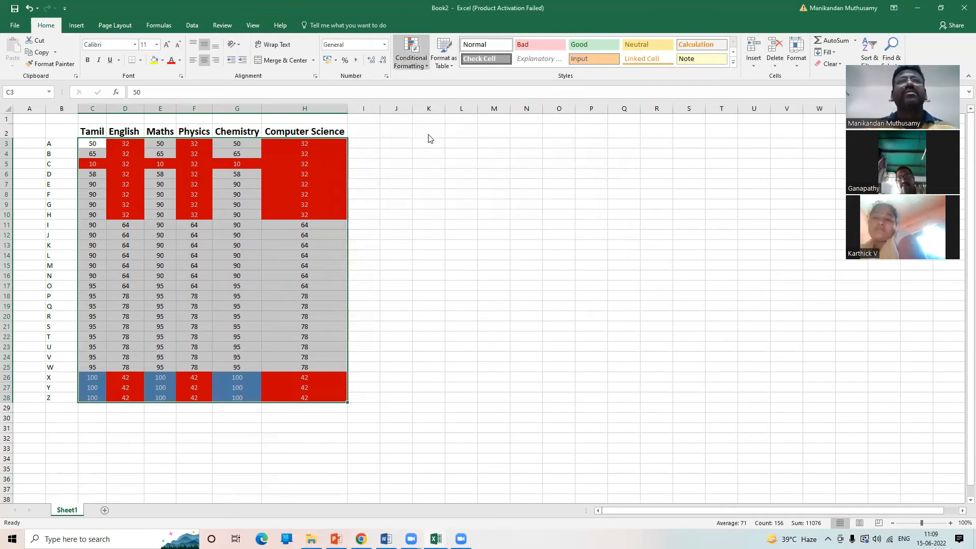
{"action": "left_click", "coordinate": [427, 210]}
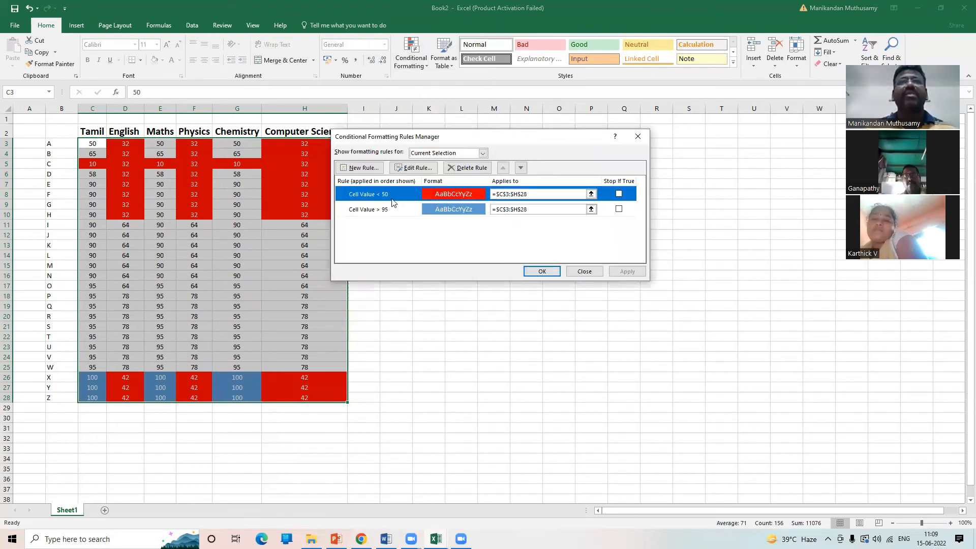
{"action": "left_click", "coordinate": [406, 195]}
{"action": "left_click", "coordinate": [414, 169]}
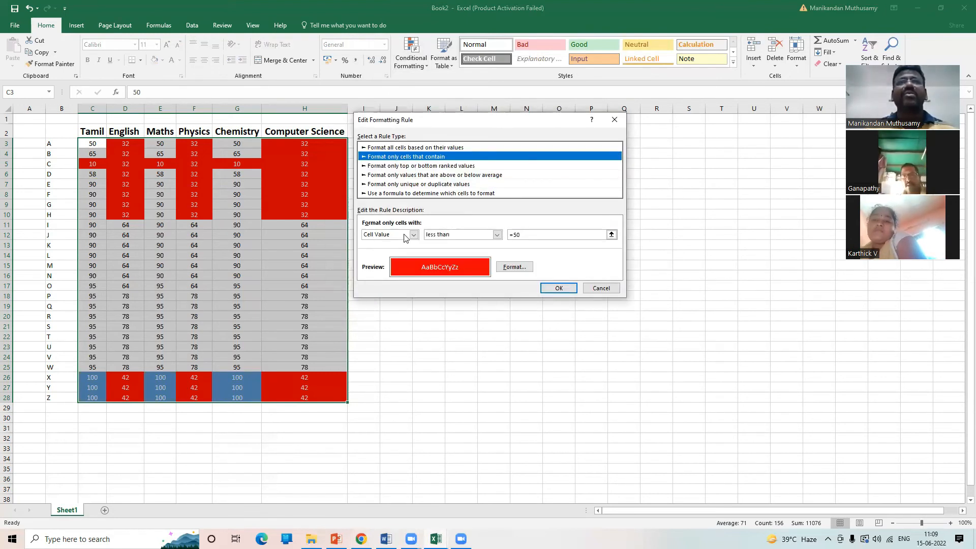
{"action": "left_click", "coordinate": [514, 268]}
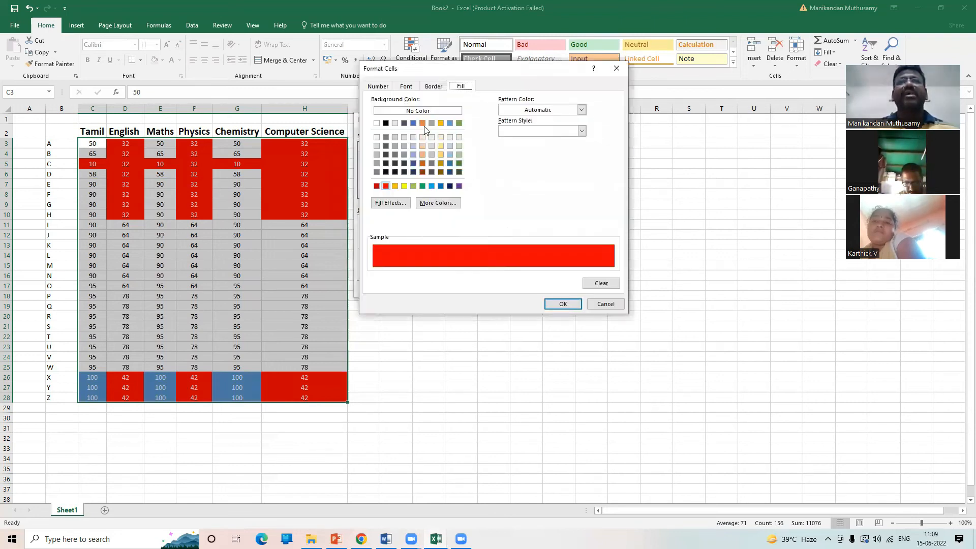
{"action": "left_click", "coordinate": [558, 304]}
{"action": "left_click", "coordinate": [548, 287]}
{"action": "left_click", "coordinate": [535, 270]}
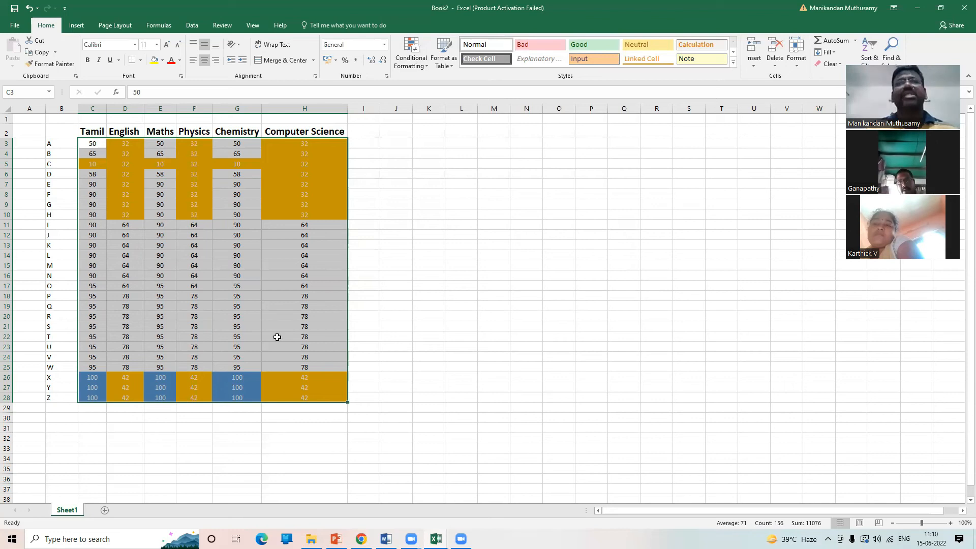
Open the rules manager for the selected marks and open the Greater Than 95 rule for editing
{"action": "left_click", "coordinate": [405, 65]}
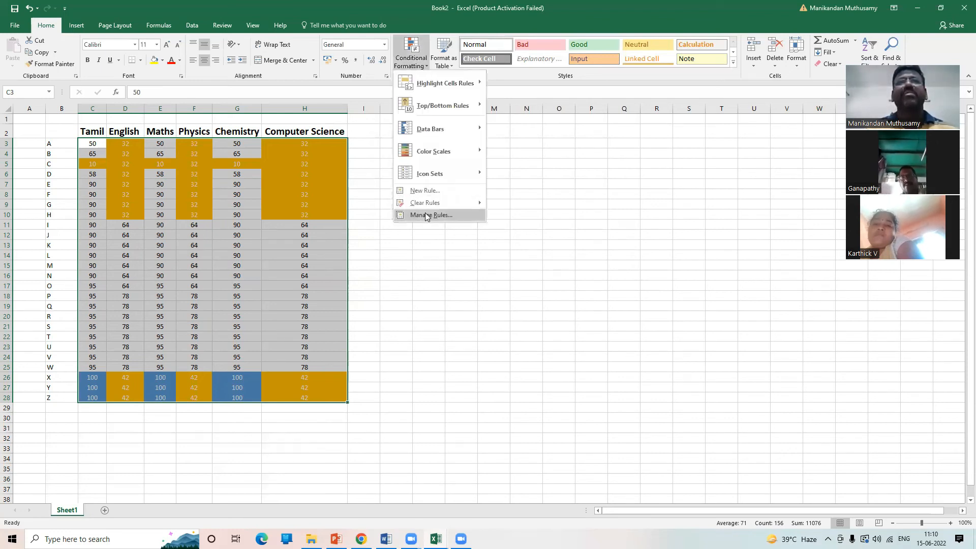
{"action": "left_click", "coordinate": [427, 215]}
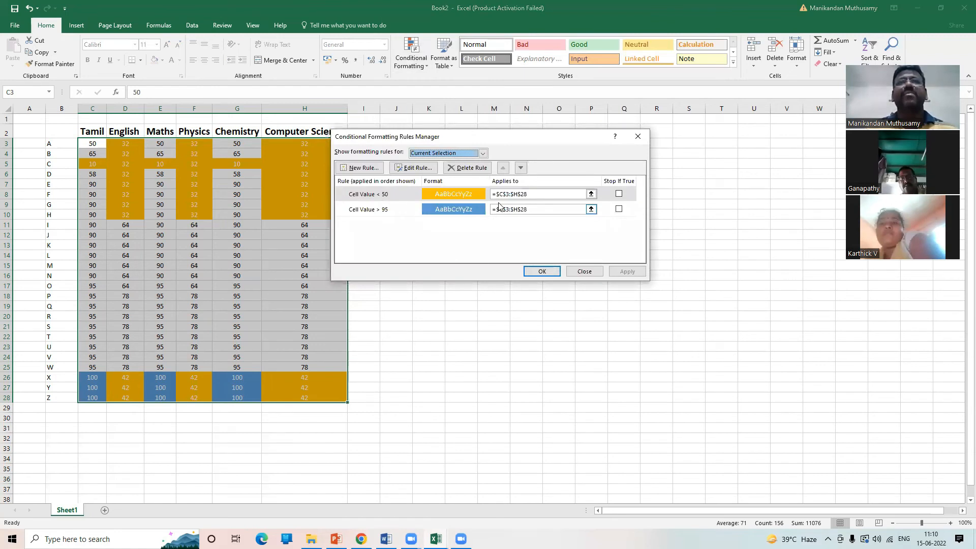
{"action": "left_click", "coordinate": [379, 213]}
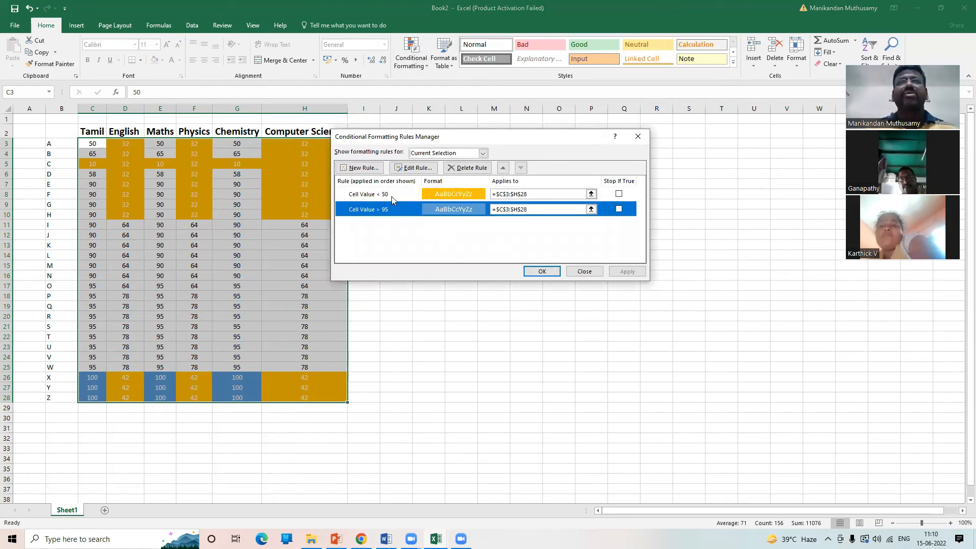
{"action": "left_click", "coordinate": [409, 168]}
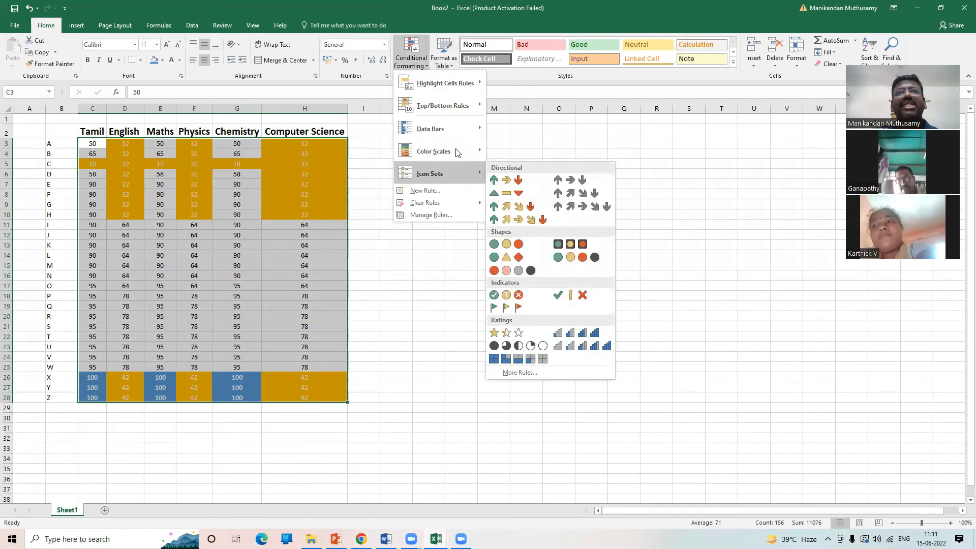
Review the color scale, data bar, top/bottom and highlight rule choices available in conditional formatting
{"action": "mouse_move", "coordinate": [461, 131]}
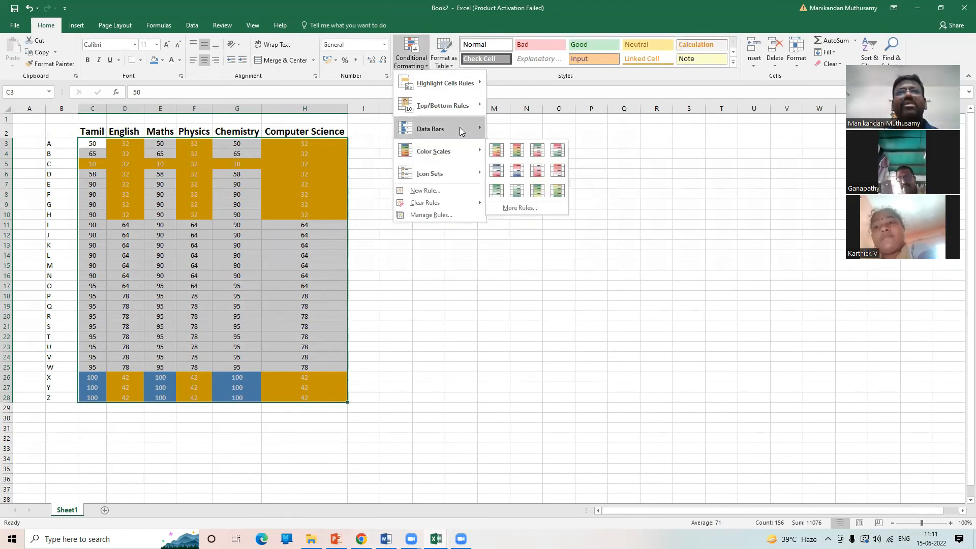
{"action": "mouse_move", "coordinate": [466, 111]}
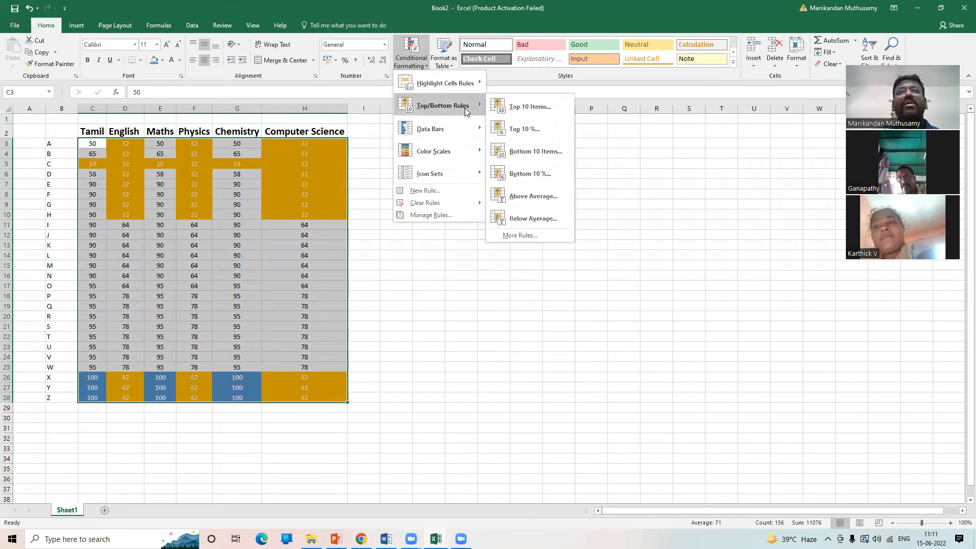
{"action": "mouse_move", "coordinate": [469, 89]}
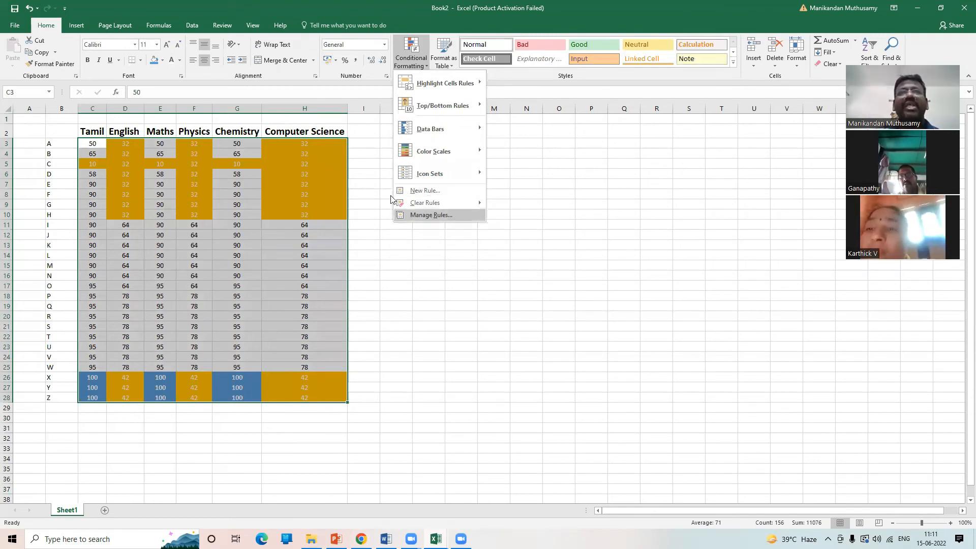
Inspect the settings of the Less Than 50 rule in the rules manager and leave them without editing
{"action": "left_click", "coordinate": [417, 214]}
{"action": "left_click", "coordinate": [389, 211]}
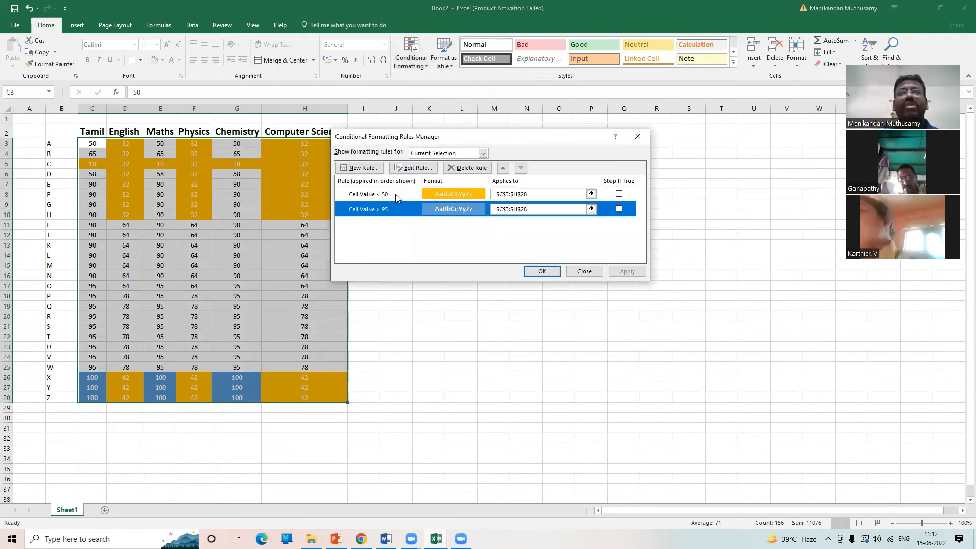
{"action": "left_click", "coordinate": [395, 194]}
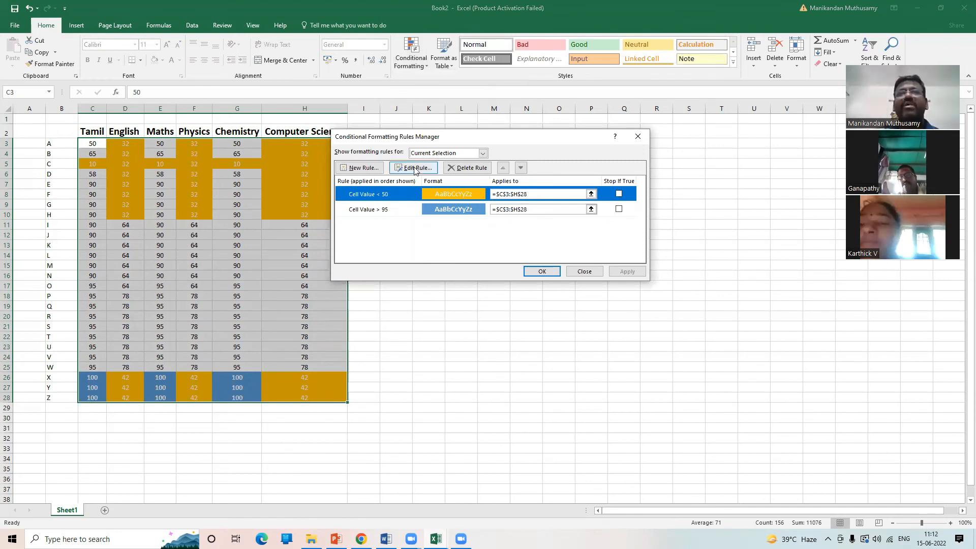
{"action": "left_click", "coordinate": [414, 169]}
{"action": "left_click", "coordinate": [615, 289]}
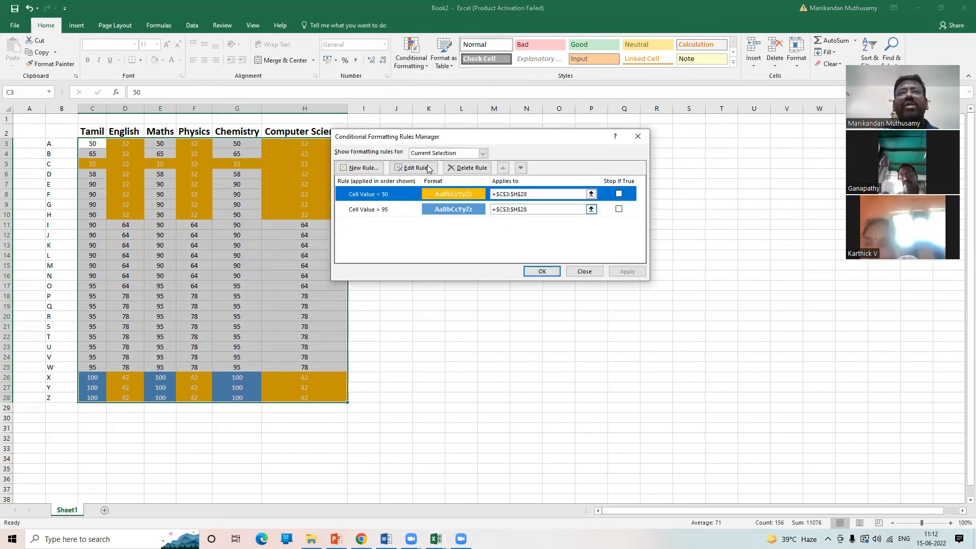
Look at the options for creating a new formatting rule, cancel, and close the rules manager
{"action": "left_click", "coordinate": [357, 172]}
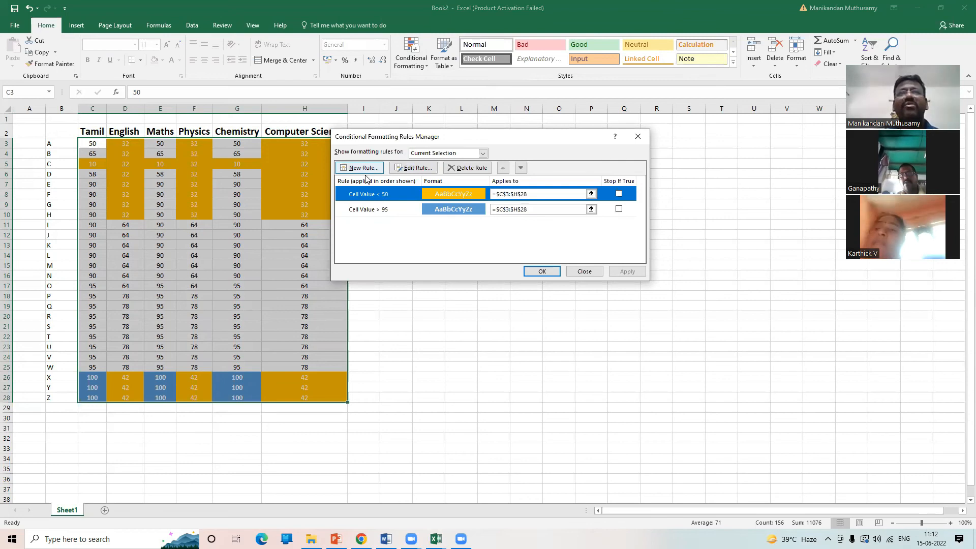
{"action": "left_click", "coordinate": [591, 302]}
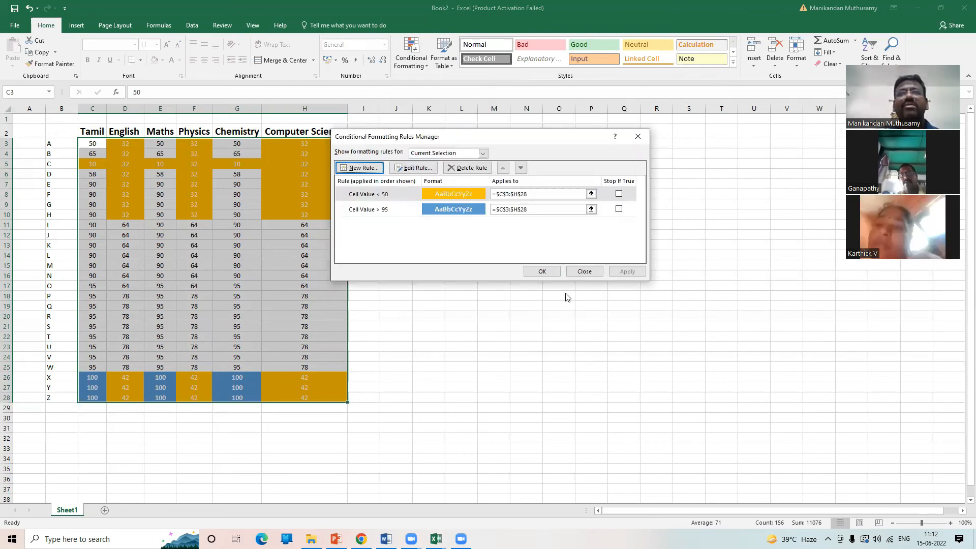
{"action": "left_click", "coordinate": [585, 272]}
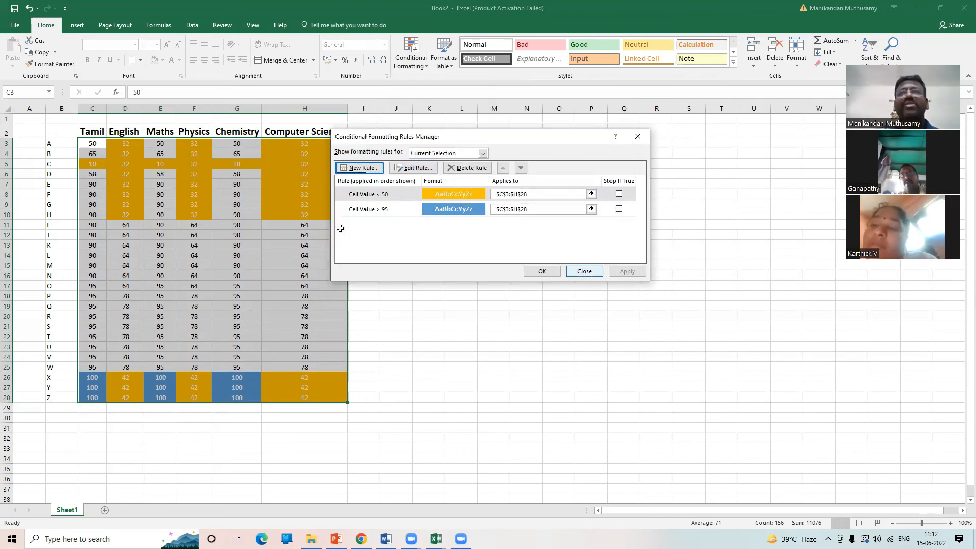
{"action": "left_click", "coordinate": [420, 66]}
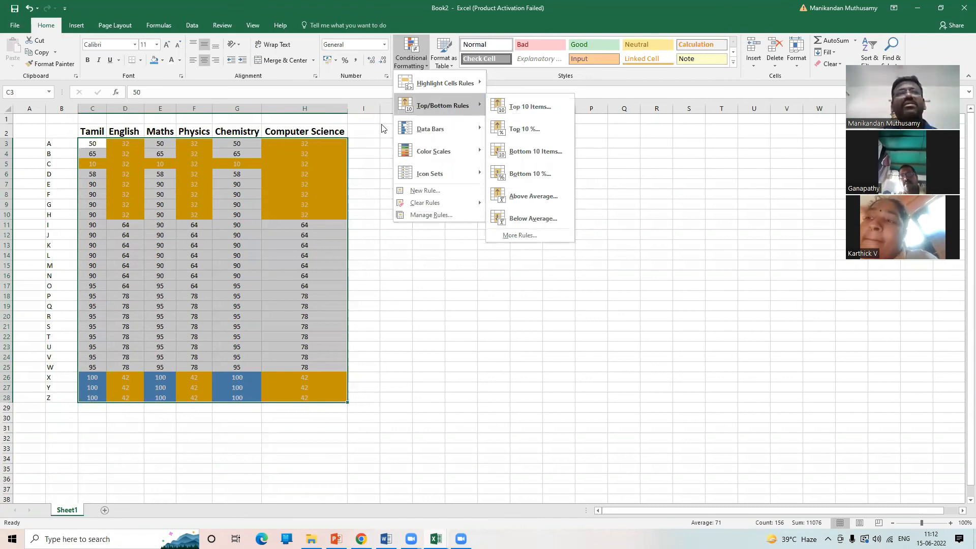
{"action": "left_click", "coordinate": [172, 202]}
Copy the marks table B2:H28 with its subject headings and student labels, and switch to PowerPoint
{"action": "left_click_drag", "start_coordinate": [61, 134], "coordinate": [293, 397]}
{"action": "key", "text": "alt+Tab"}
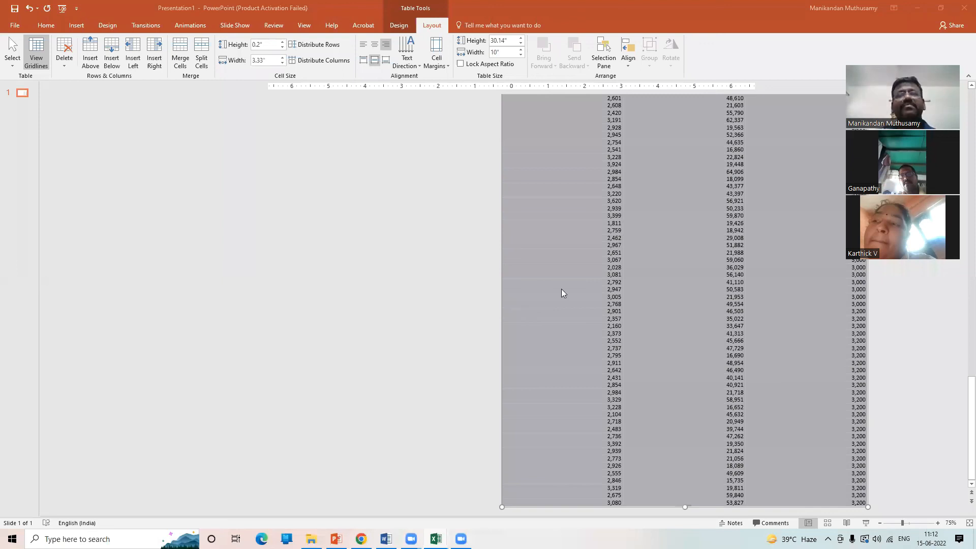
Close Presentation1 without saving its changes
{"action": "left_click", "coordinate": [468, 311]}
{"action": "key", "text": "alt+F4"}
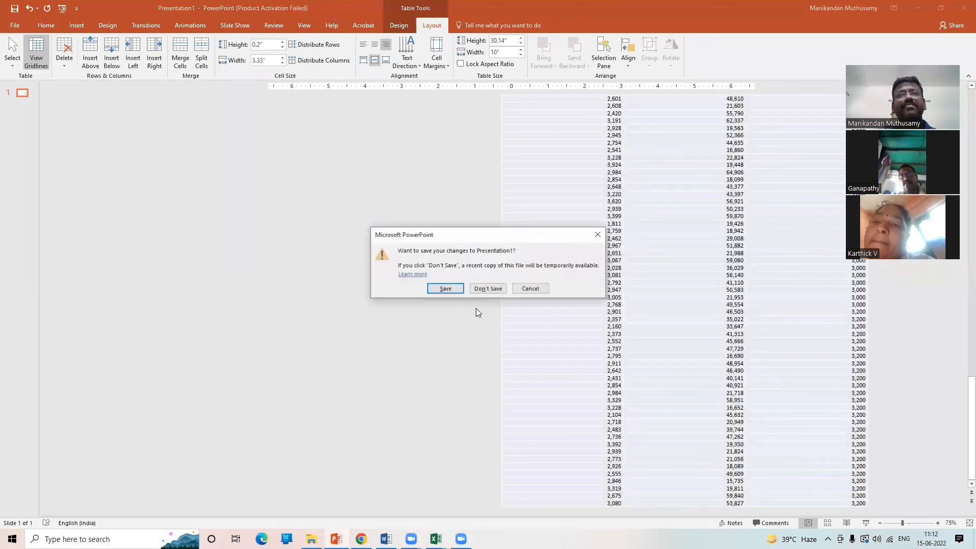
{"action": "key", "text": "n"}
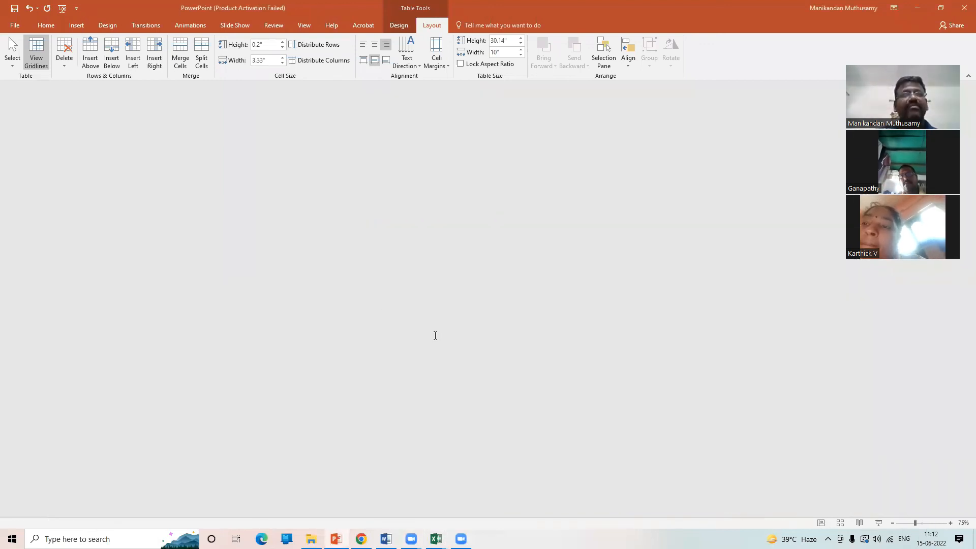
Remove the title and subtitle placeholders from the new presentation's slide, paste the marks table and open its paste options
{"action": "key", "text": "ctrl+a"}
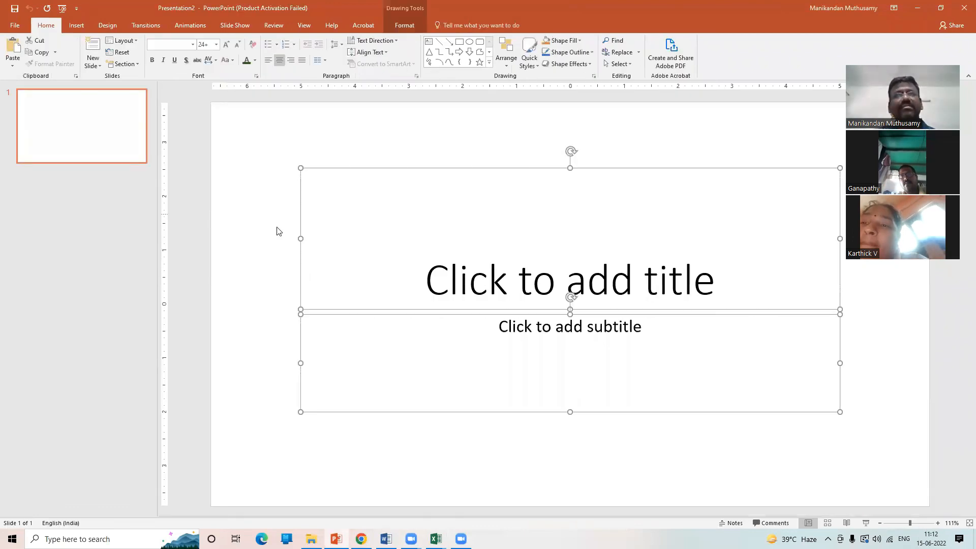
{"action": "key", "text": "Delete"}
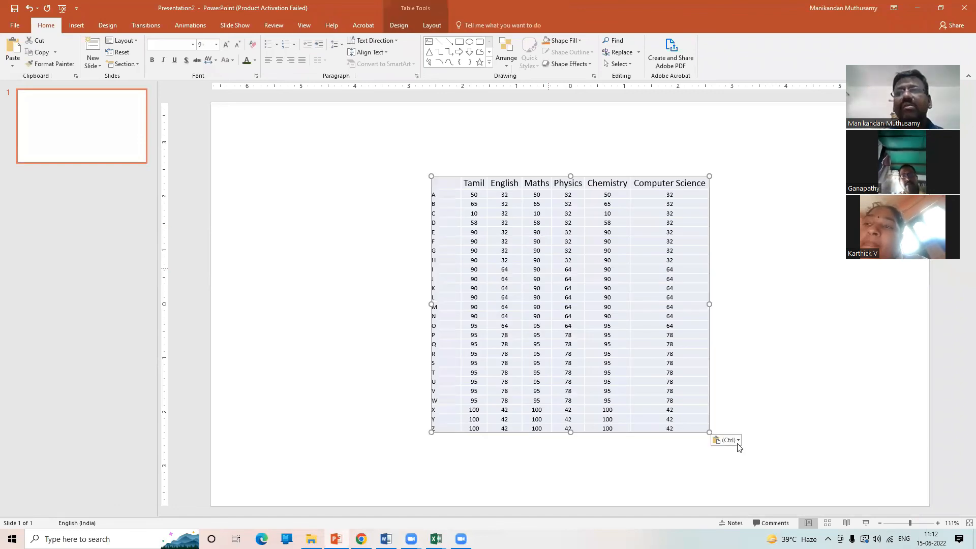
{"action": "left_click", "coordinate": [737, 441]}
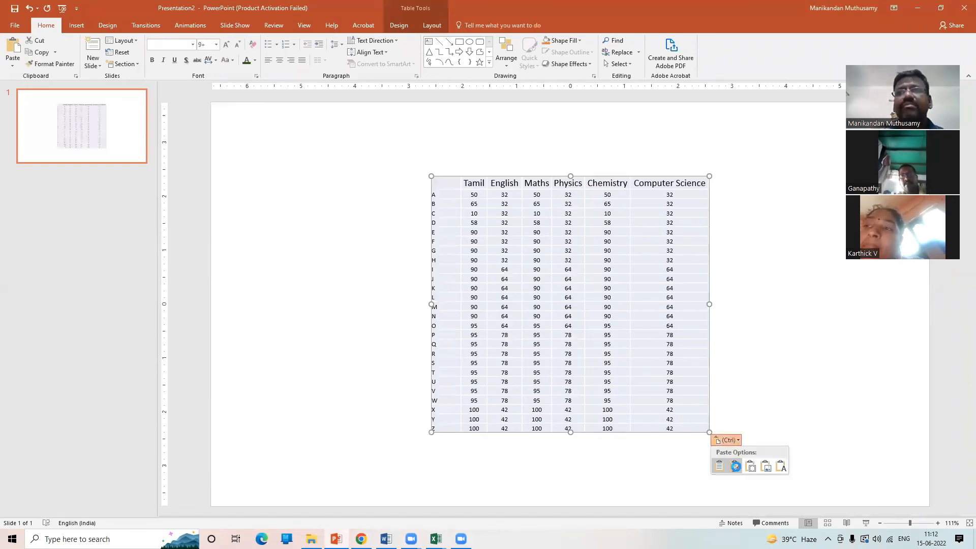